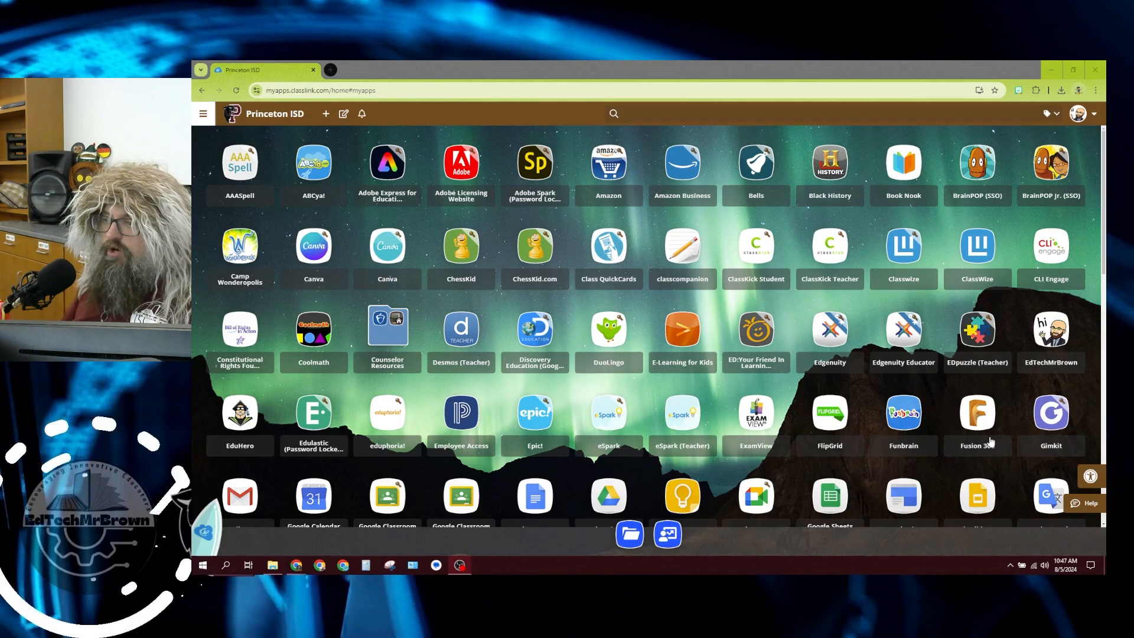
# Open Google Slides (SSO) from the district's app dashboard and create a blank presentation.
pyautogui.scroll(-2, 984, 435)
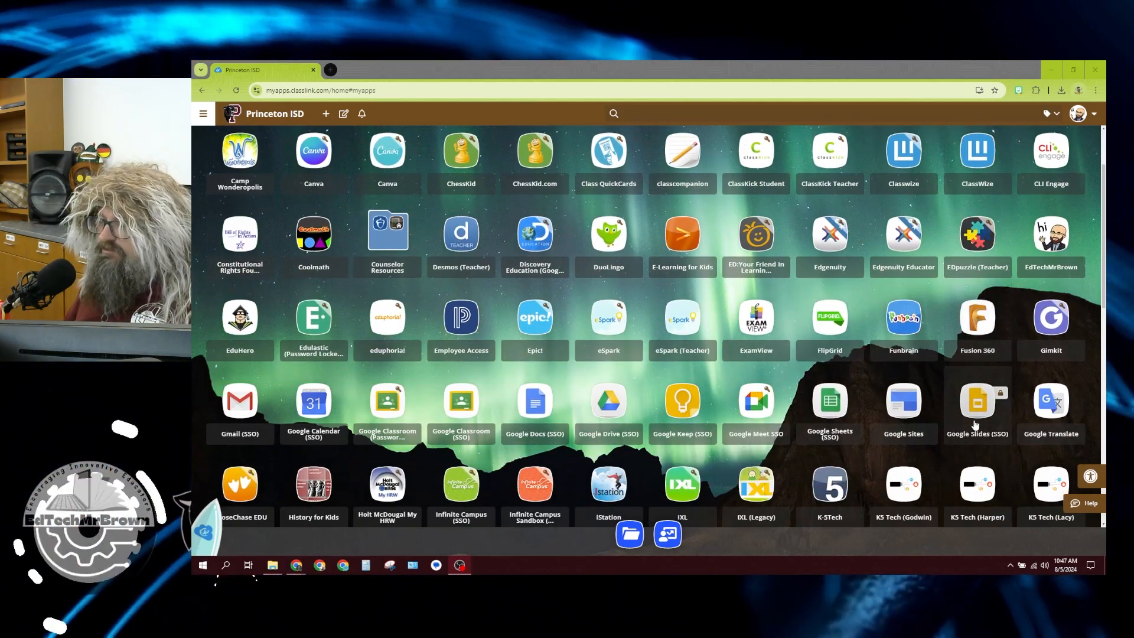
pyautogui.scroll(-1, 975, 419)
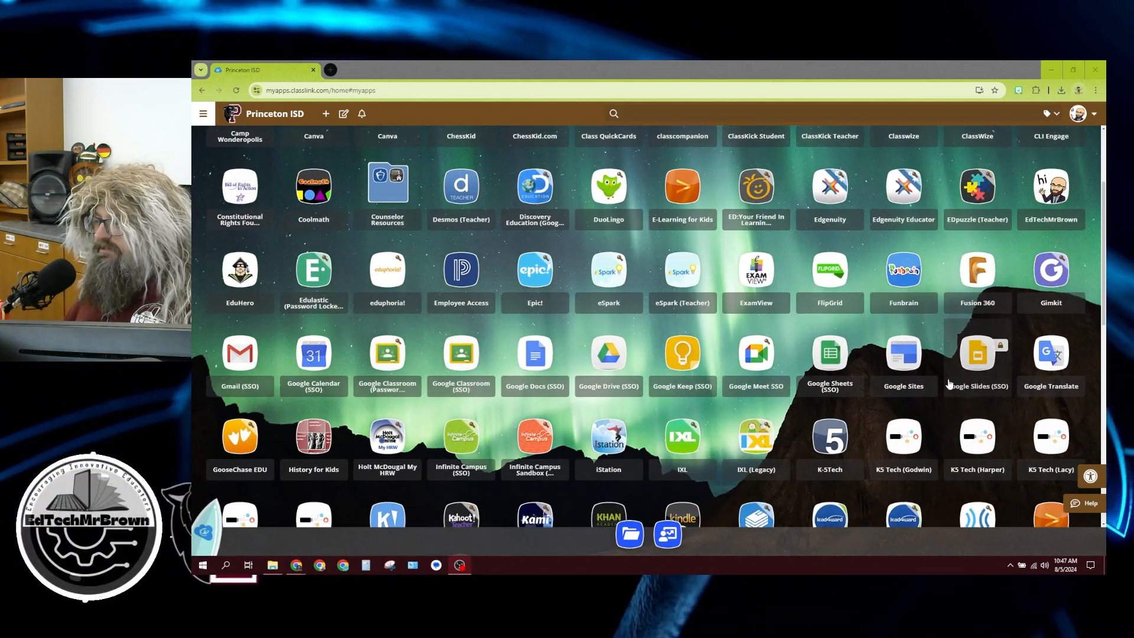
pyautogui.click(969, 357)
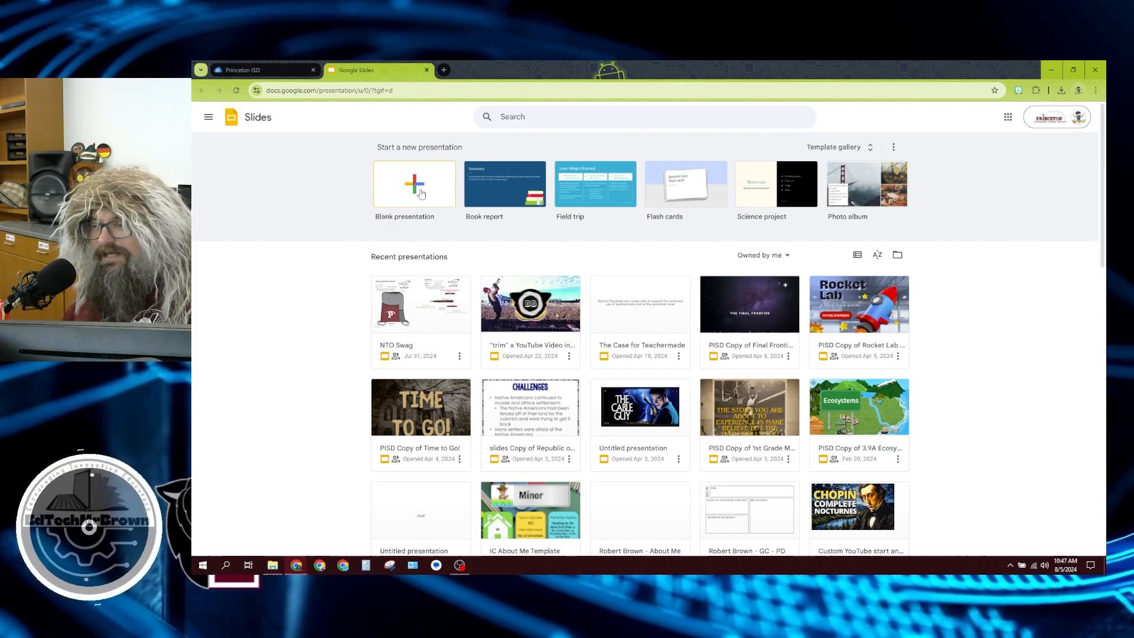
pyautogui.click(421, 194)
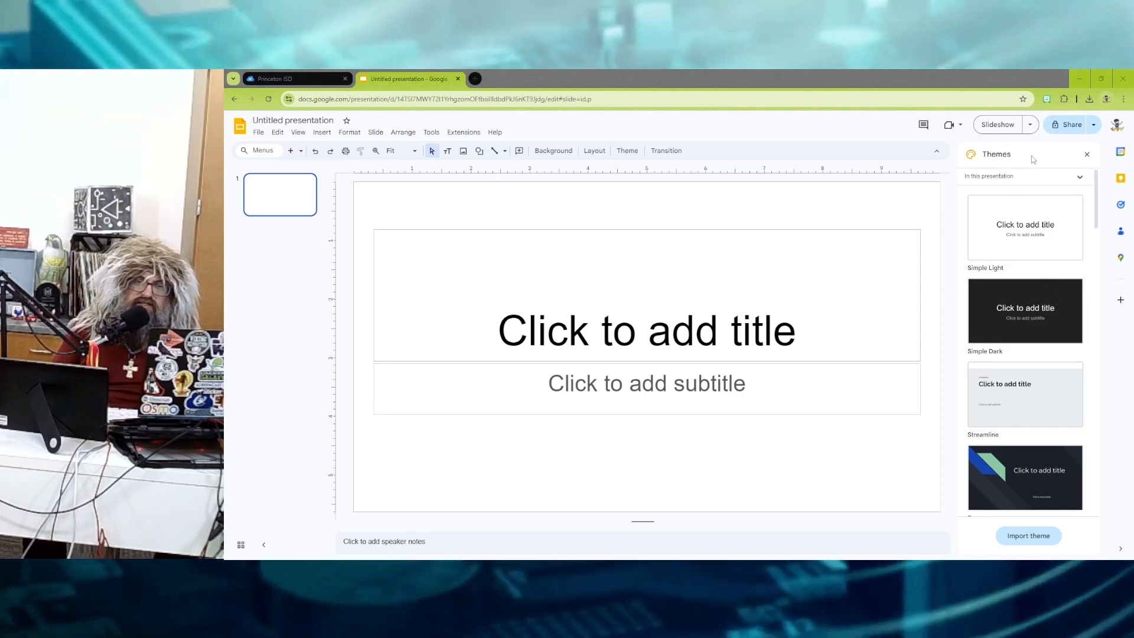
# Dismiss the theme suggestions and delete both the title and subtitle placeholders from the first slide.
pyautogui.click(1086, 155)
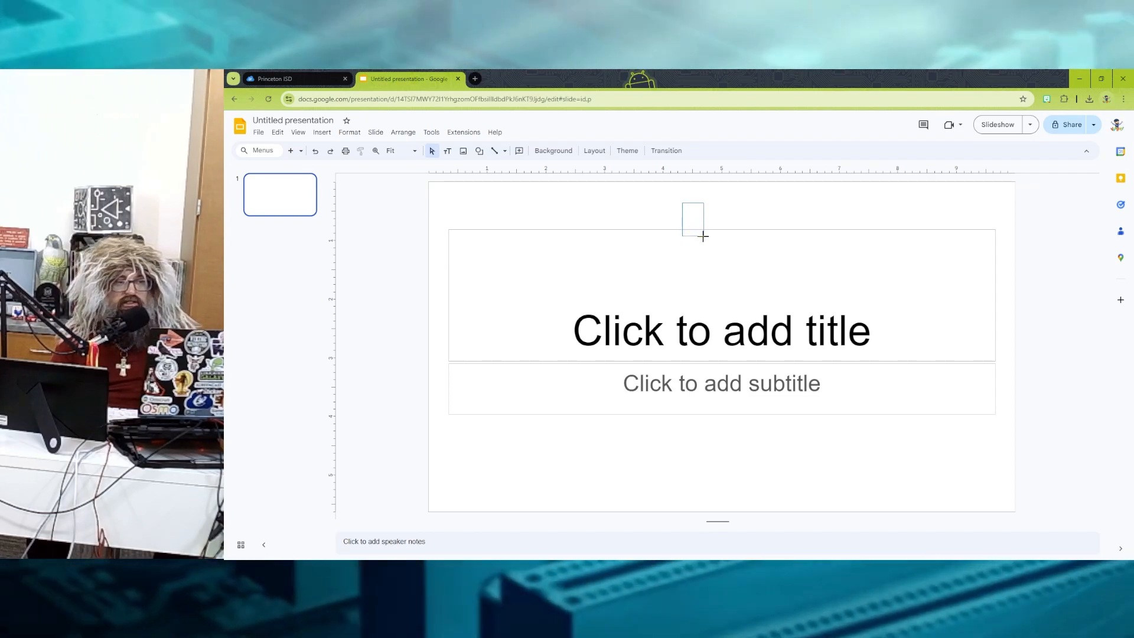
pyautogui.moveTo(703, 237); pyautogui.dragTo(805, 450)
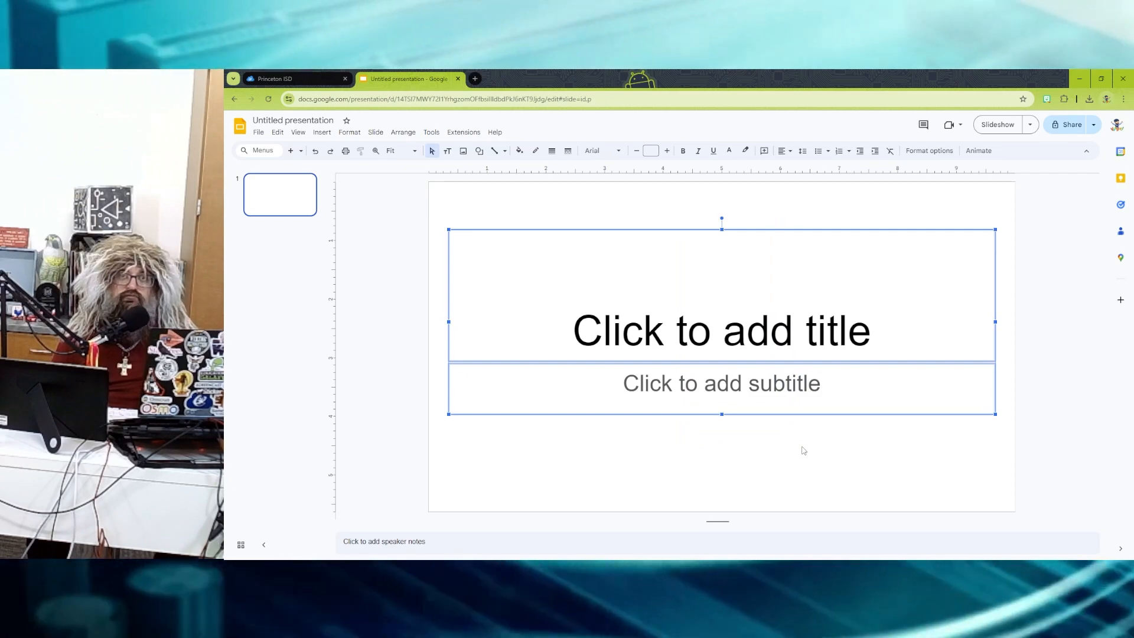
pyautogui.press('Delete')
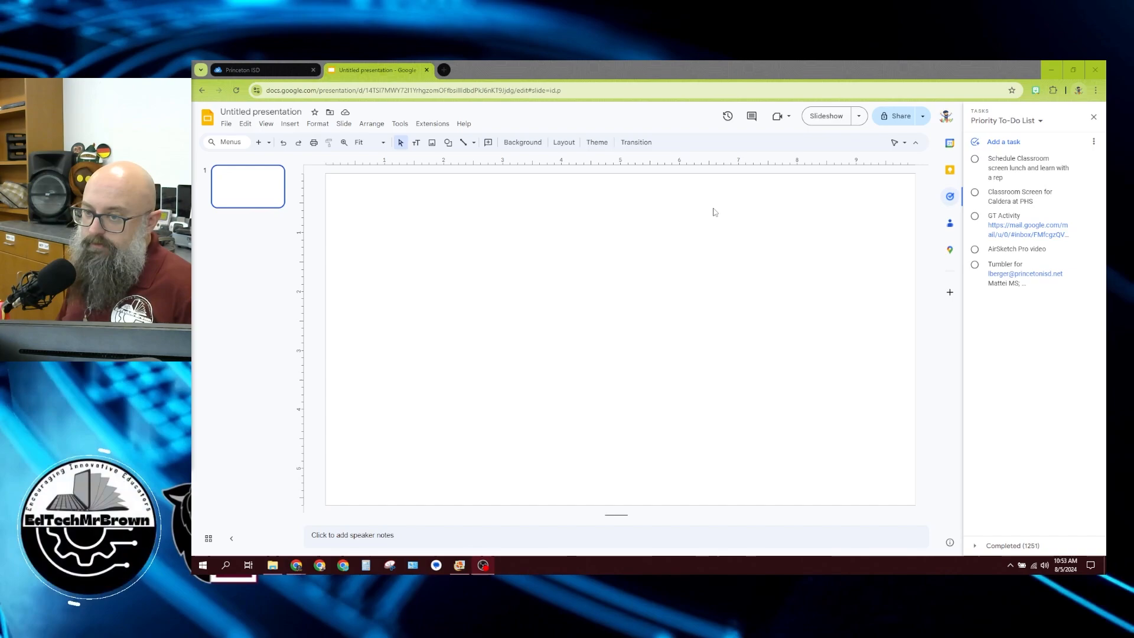
# Rename the presentation as "Slides Practice".
pyautogui.click(279, 113)
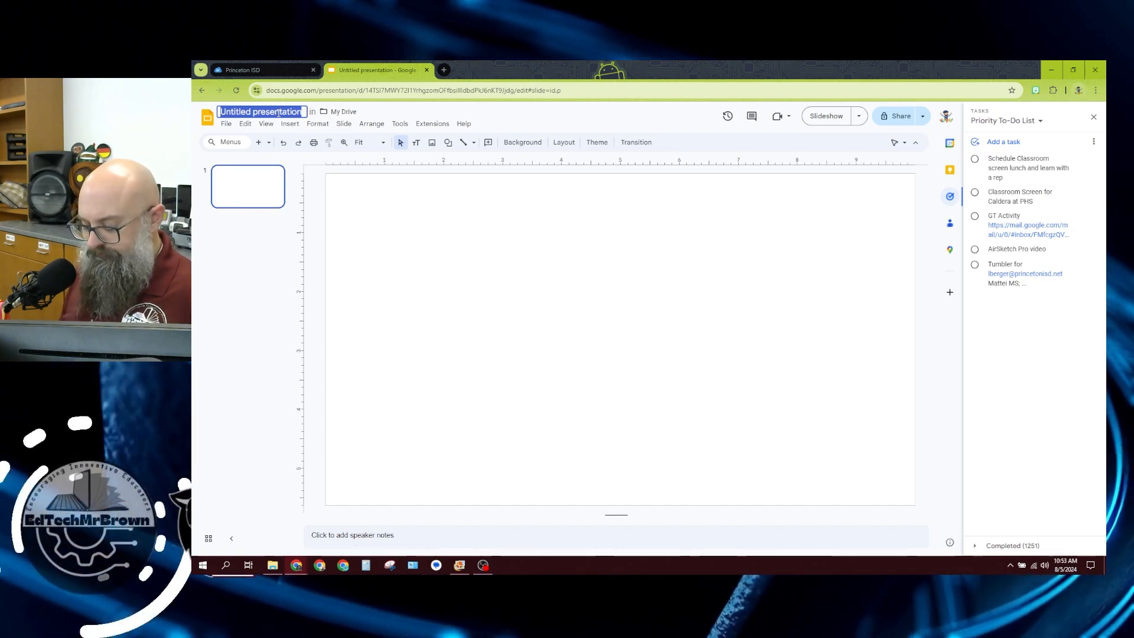
pyautogui.write('Sl')
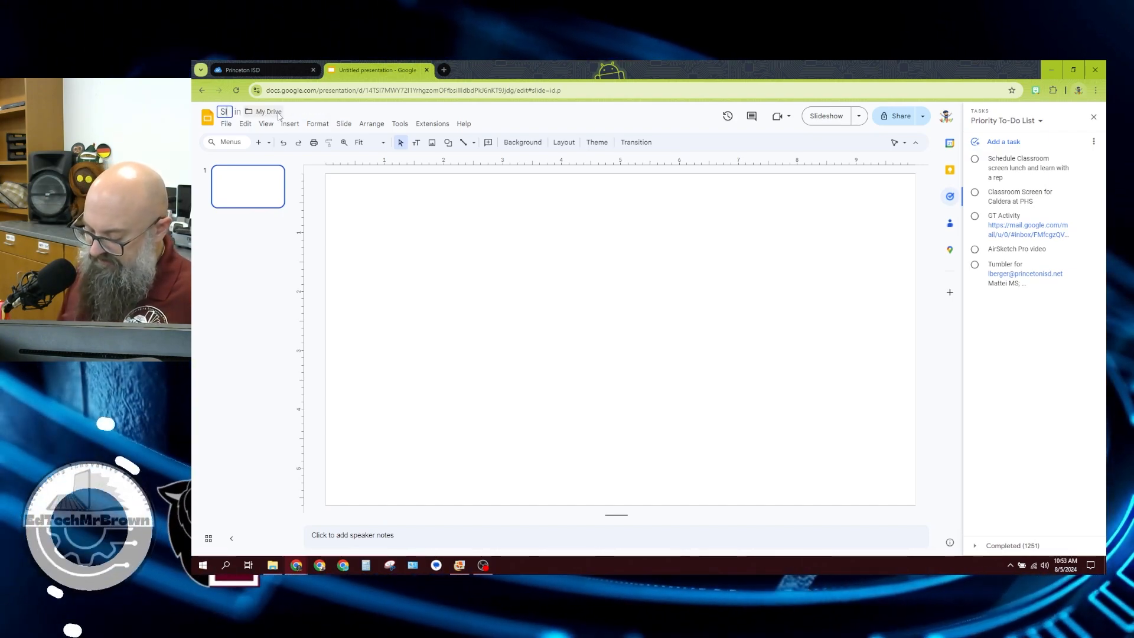
pyautogui.write('ides')
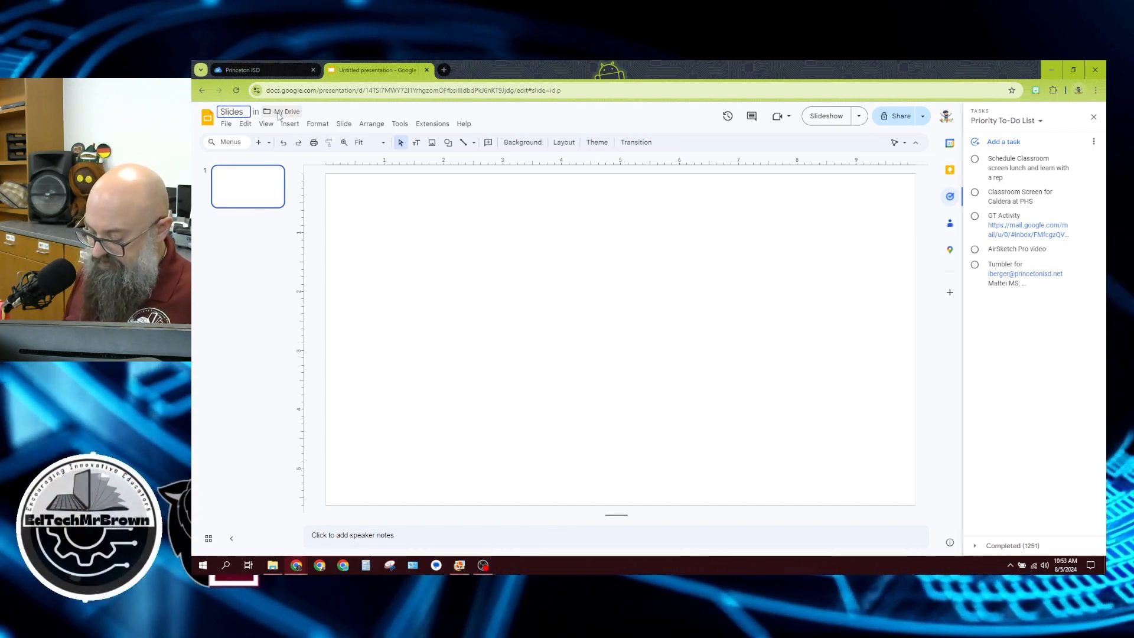
pyautogui.write(' Pra')
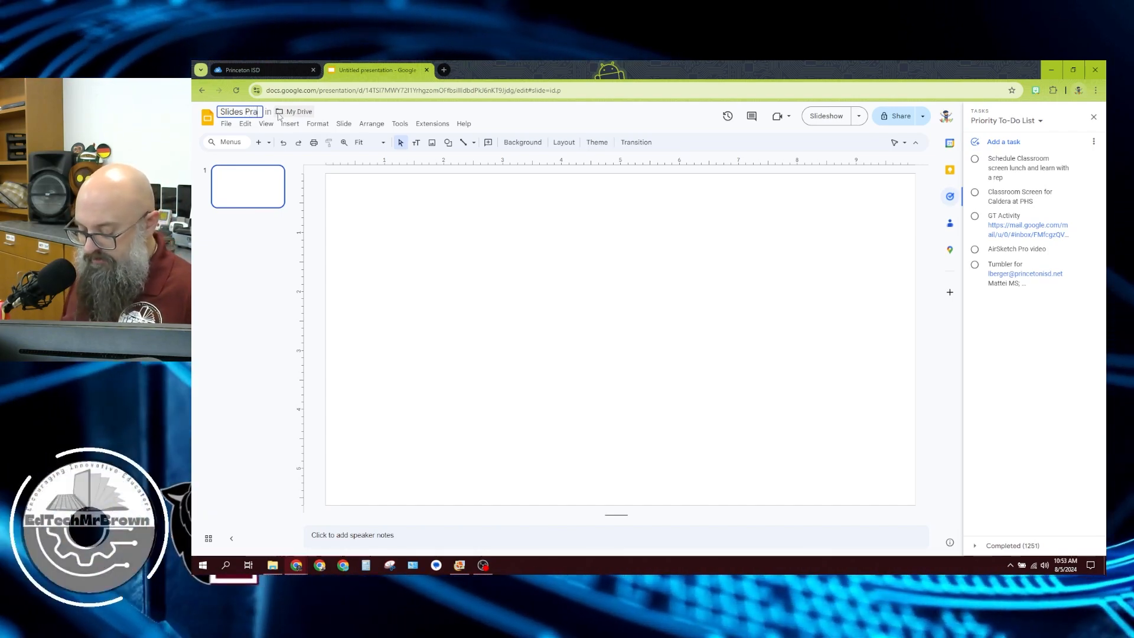
pyautogui.write('ctice')
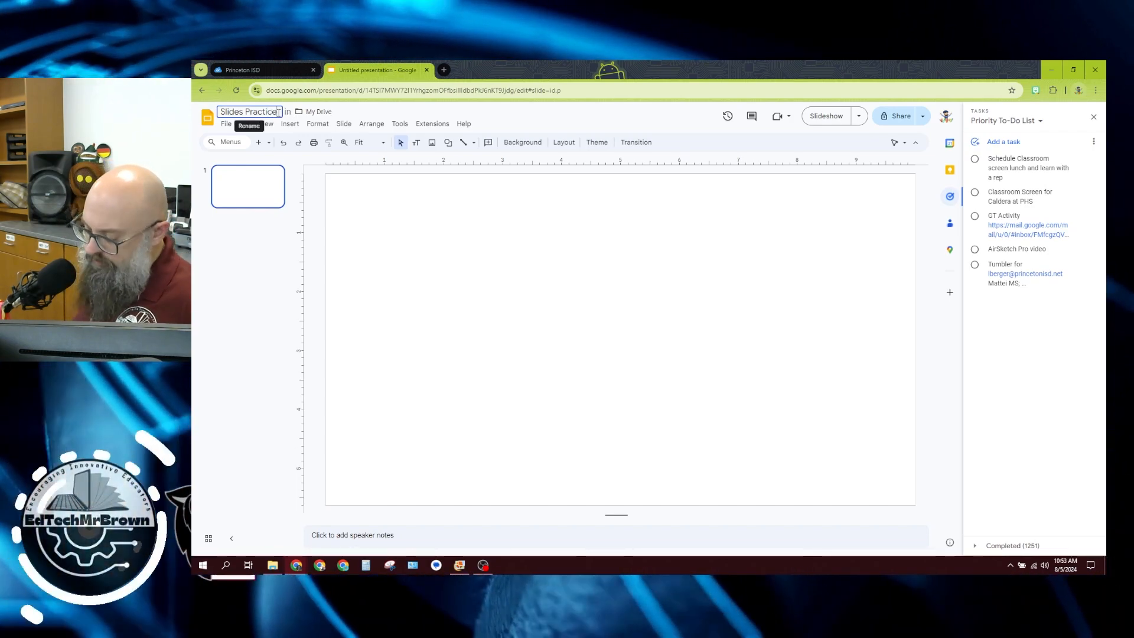
pyautogui.press('Return')
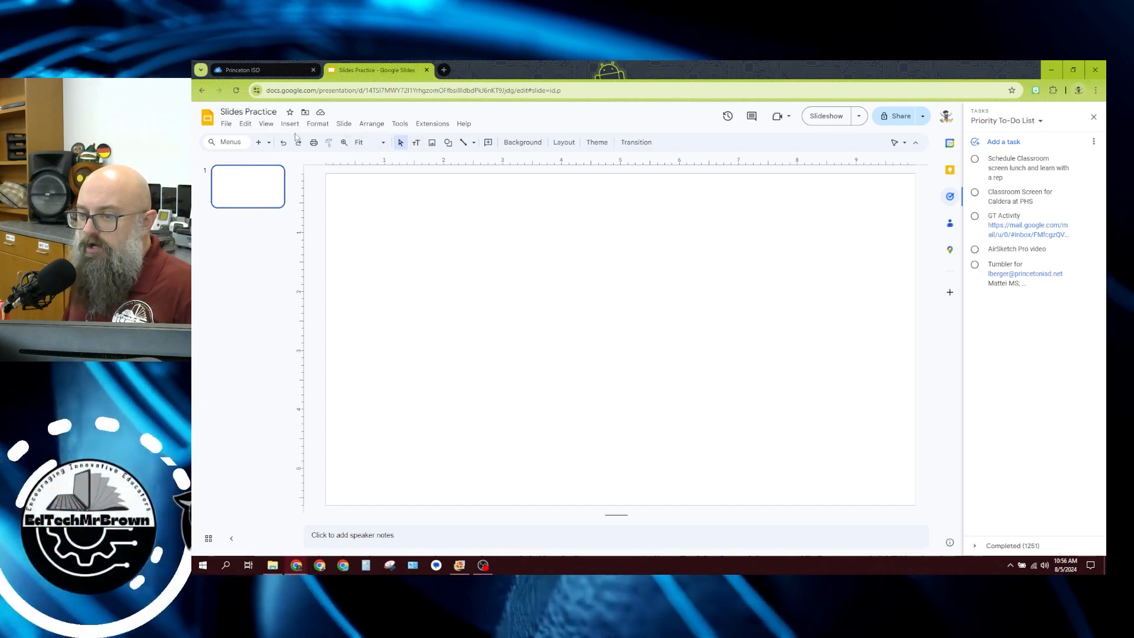
# Add a text box about 2.5 inches wide reading "TODAY" in the slide's upper-left corner and shorten it to fit the text.
pyautogui.click(417, 144)
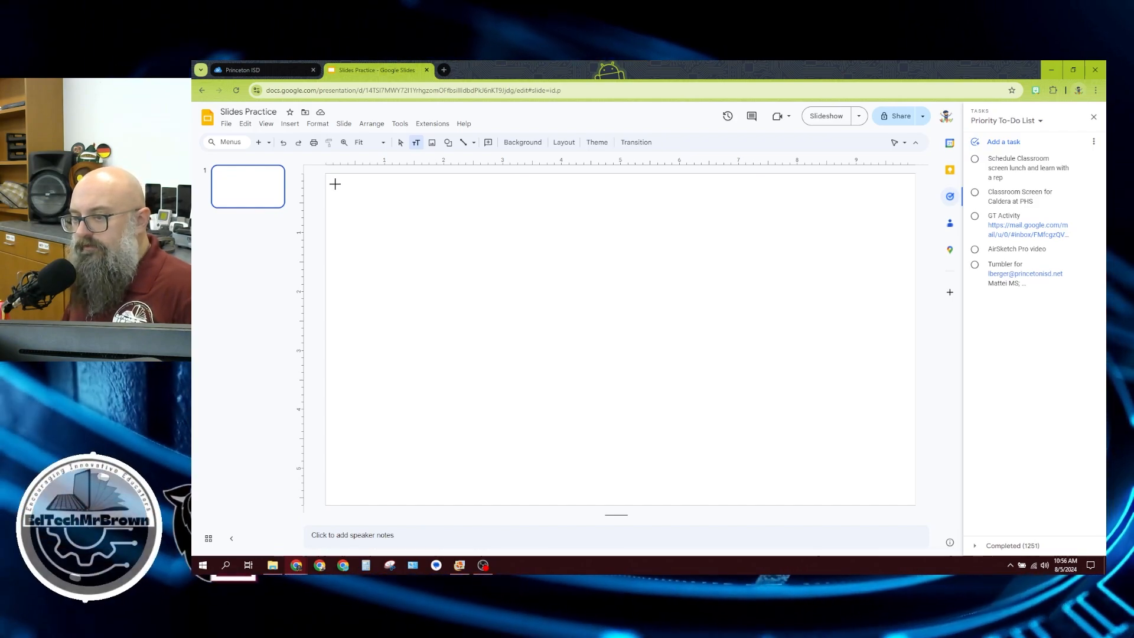
pyautogui.moveTo(335, 184); pyautogui.dragTo(484, 230)
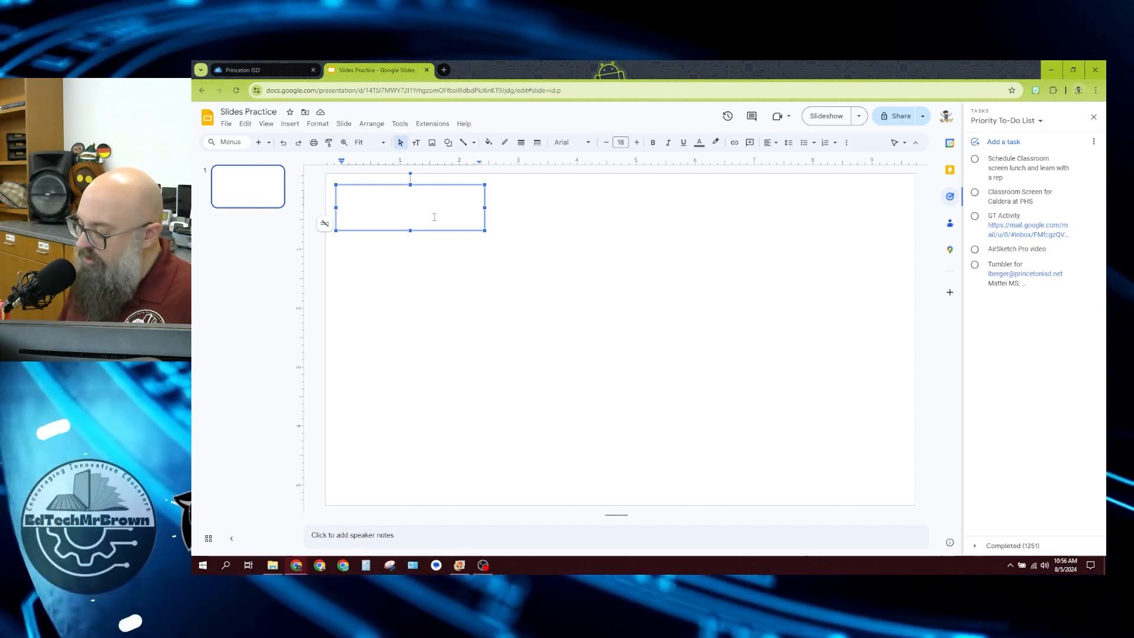
pyautogui.write('TO')
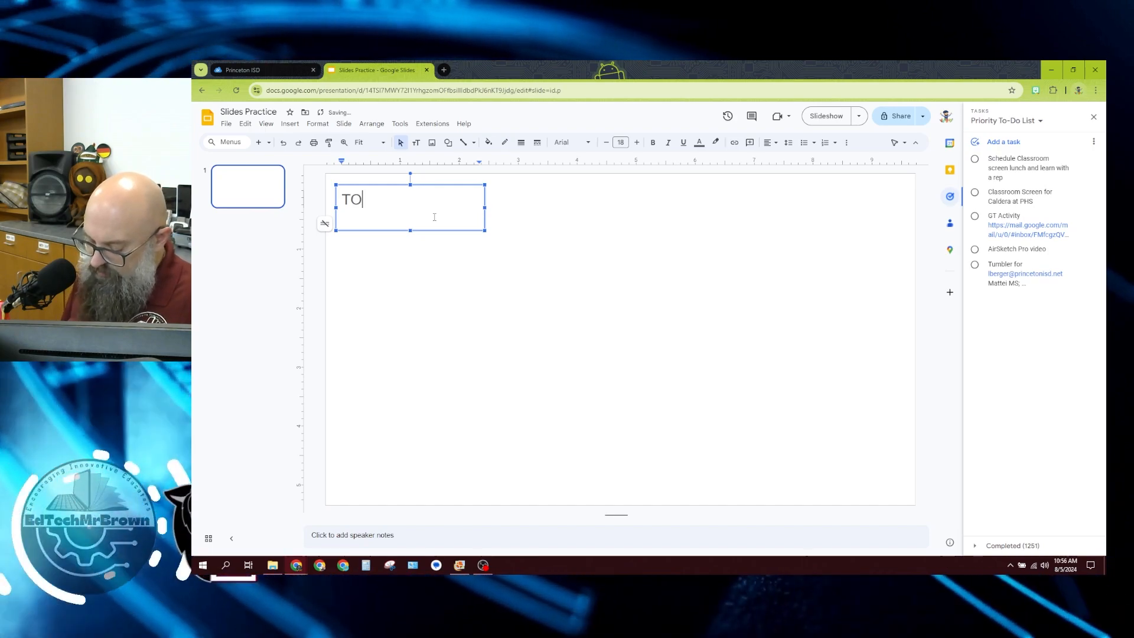
pyautogui.write('DAY')
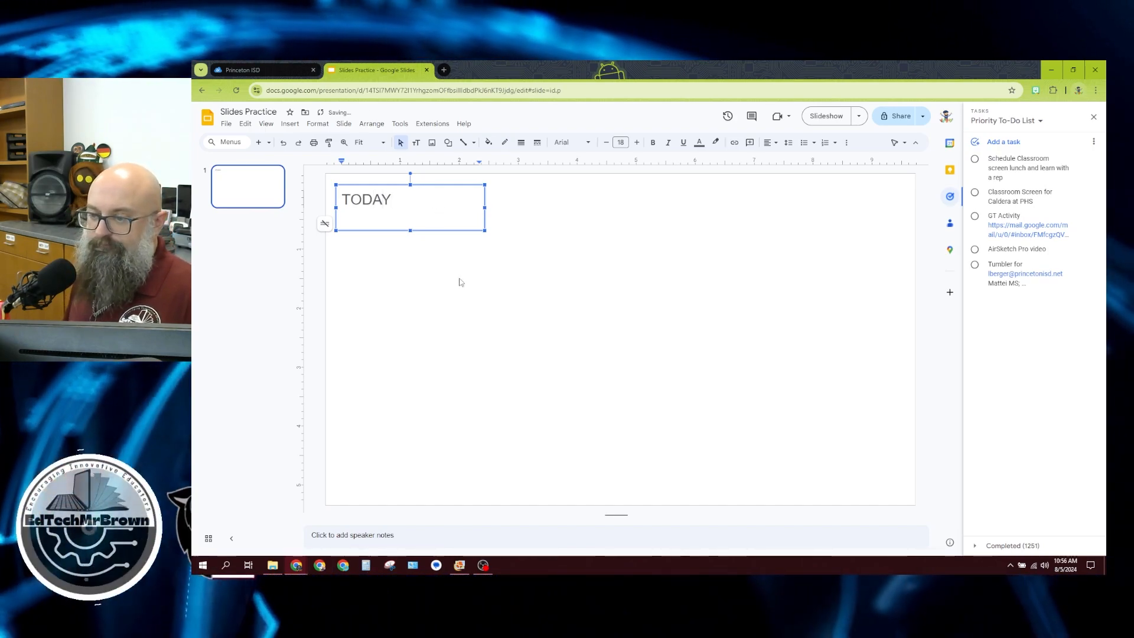
pyautogui.click(460, 281)
pyautogui.click(397, 213)
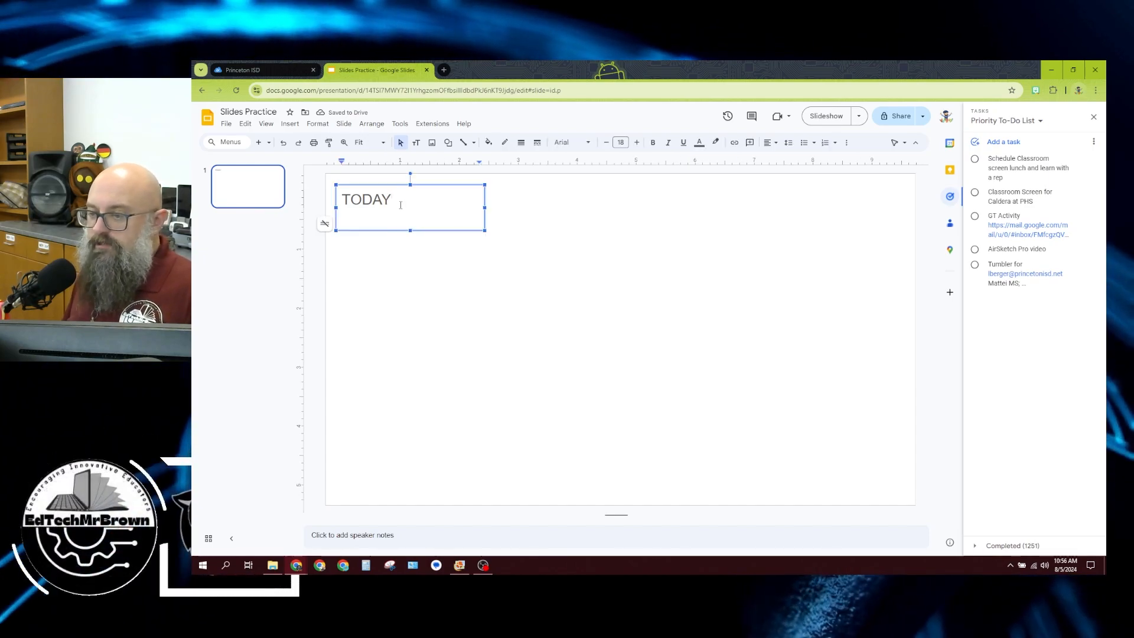
pyautogui.moveTo(410, 231); pyautogui.dragTo(433, 211)
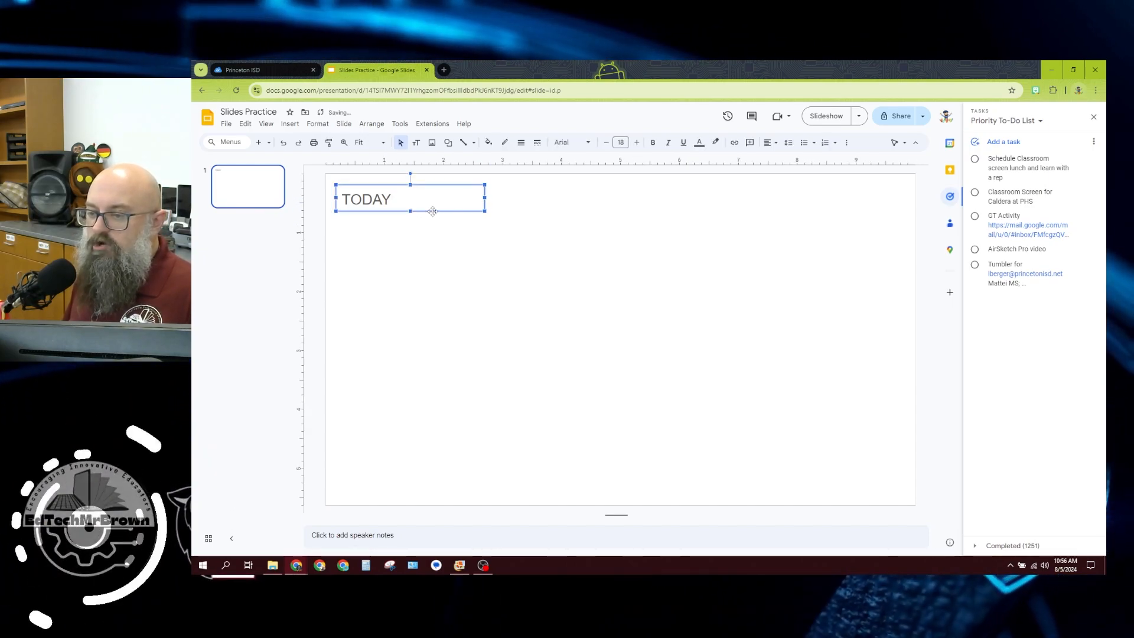
# Change the font of the word "TODAY" to Press Start 2P.
pyautogui.doubleClick(387, 200)
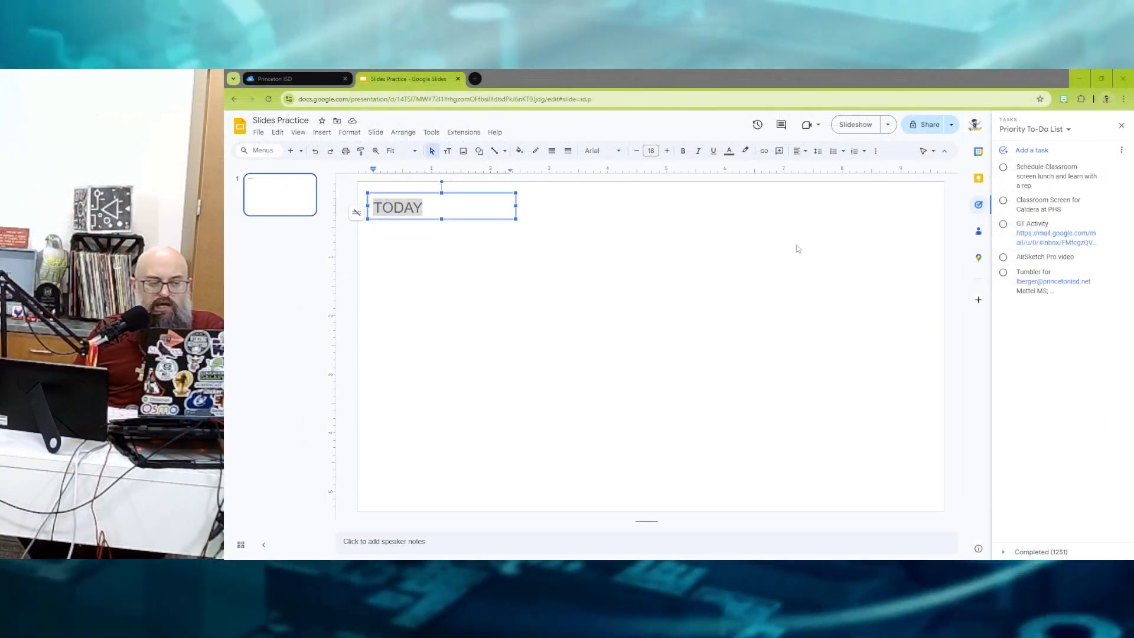
pyautogui.click(621, 258)
pyautogui.doubleClick(406, 208)
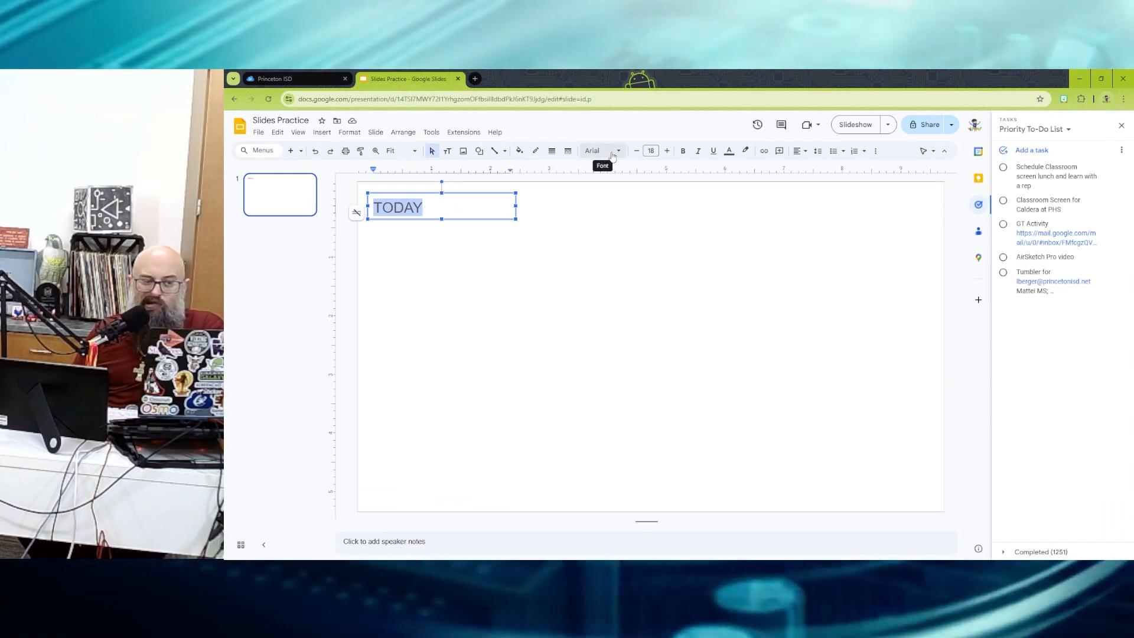
pyautogui.click(619, 152)
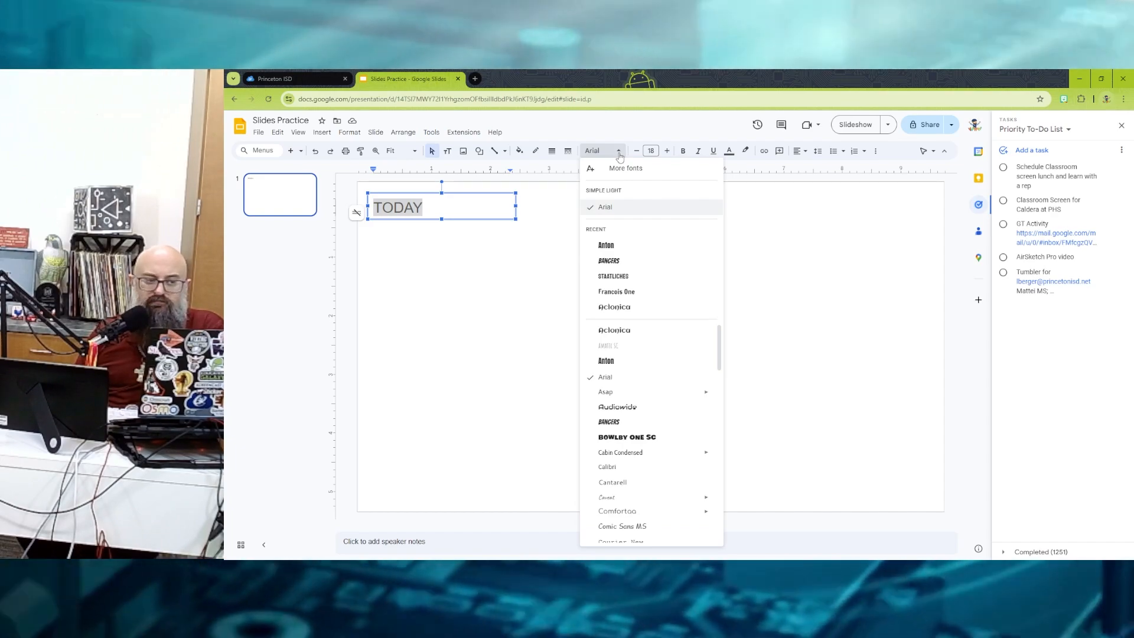
pyautogui.scroll(-2, 627, 348)
pyautogui.moveTo(627, 351)
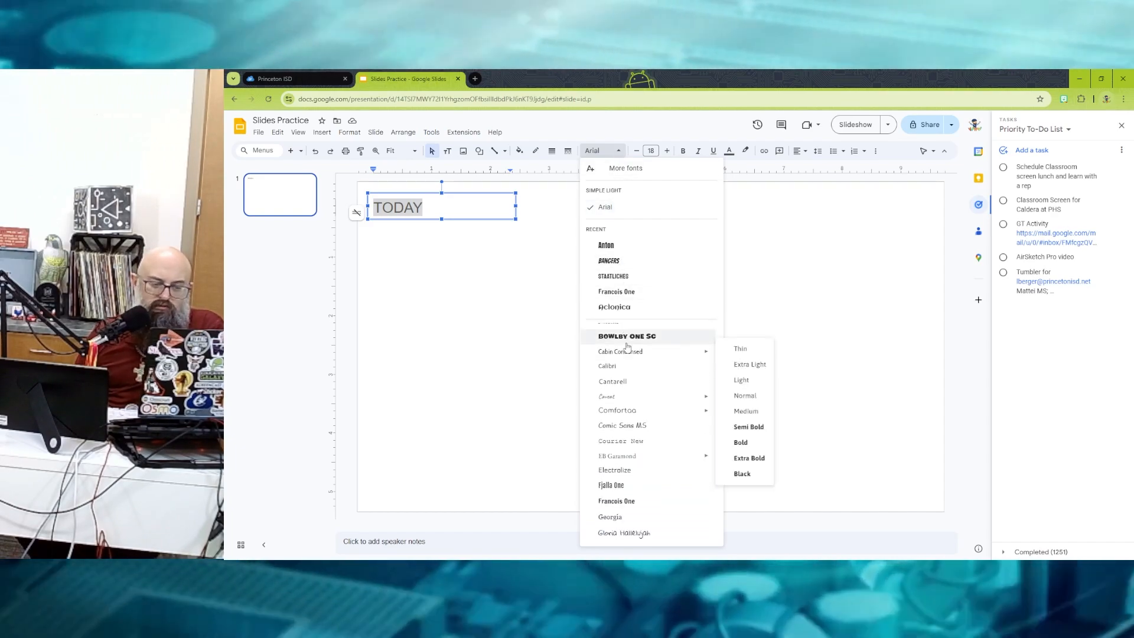
pyautogui.scroll(-3, 630, 360)
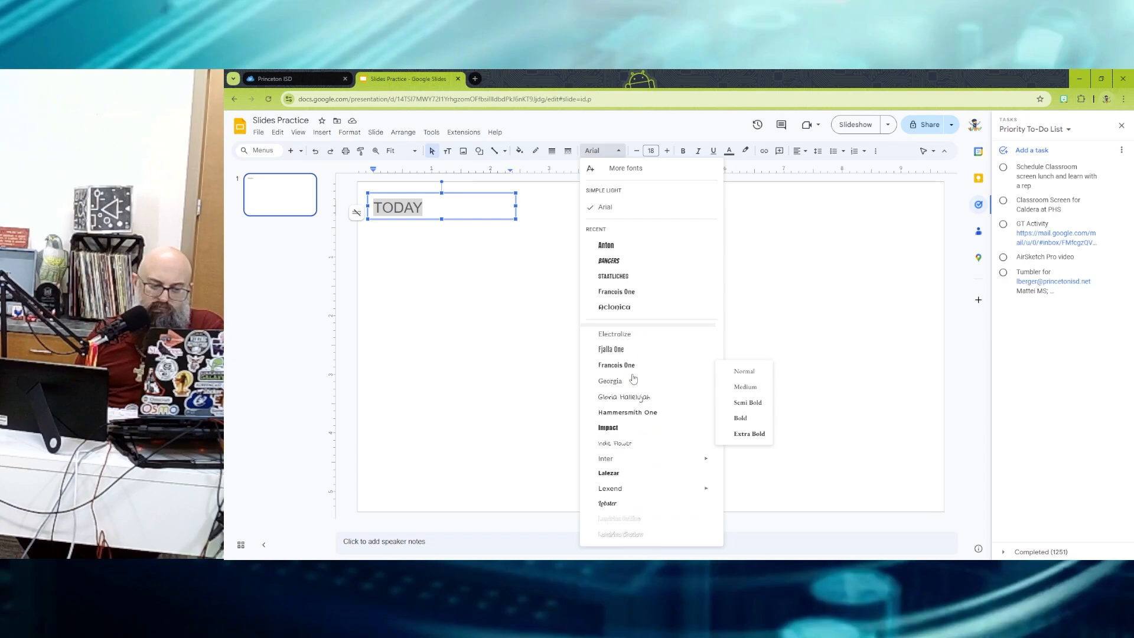
pyautogui.scroll(-5, 634, 378)
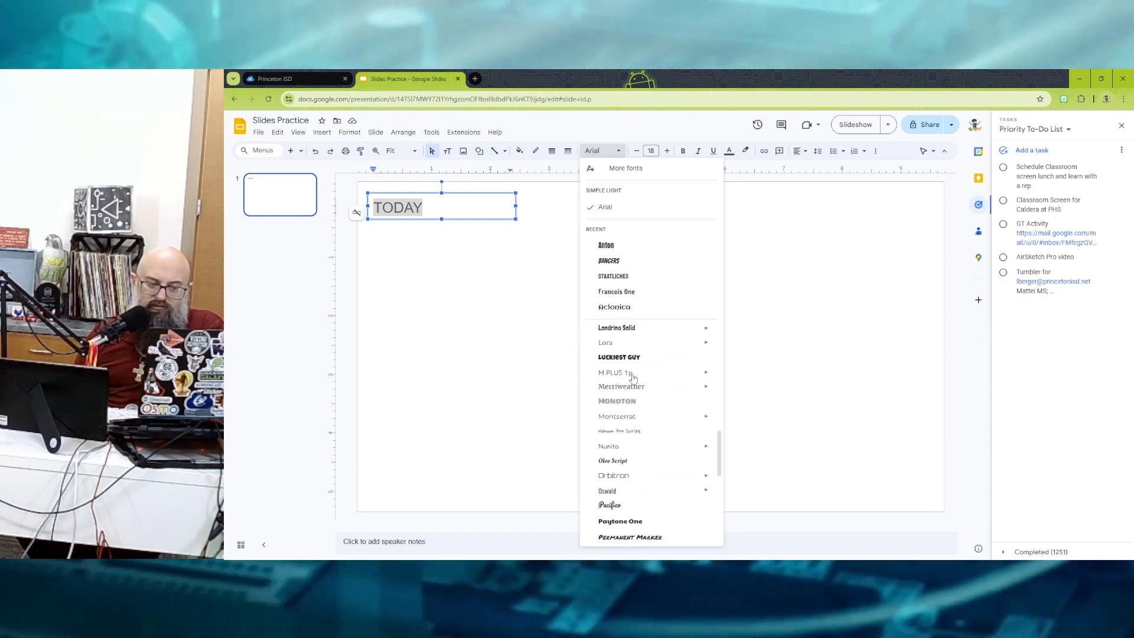
pyautogui.scroll(-2, 633, 378)
pyautogui.moveTo(635, 372)
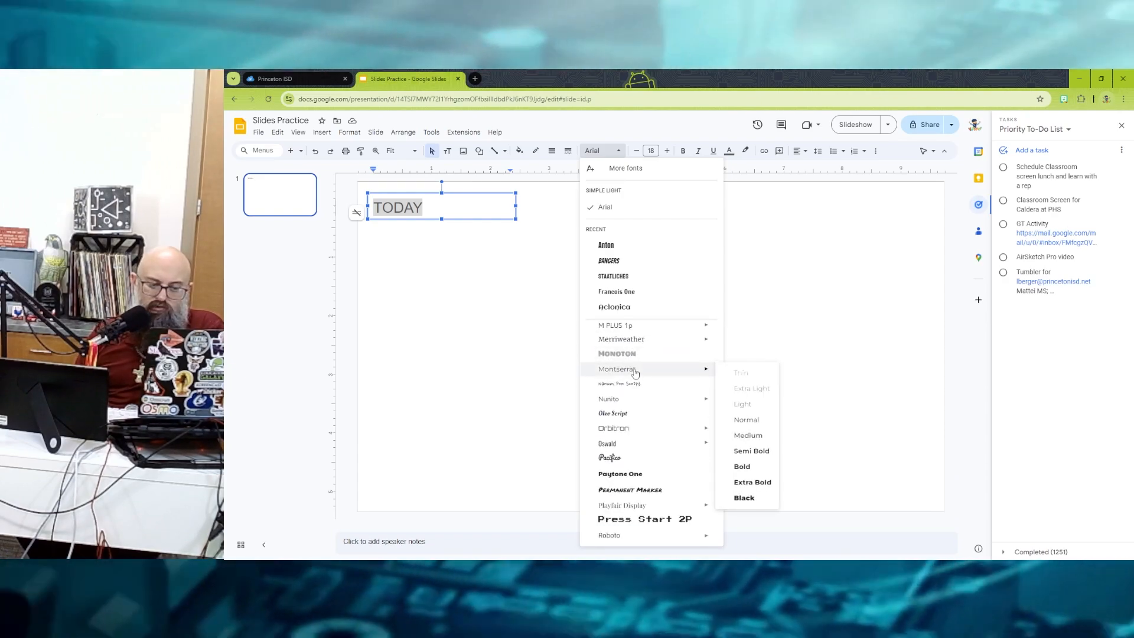
pyautogui.scroll(-2, 635, 372)
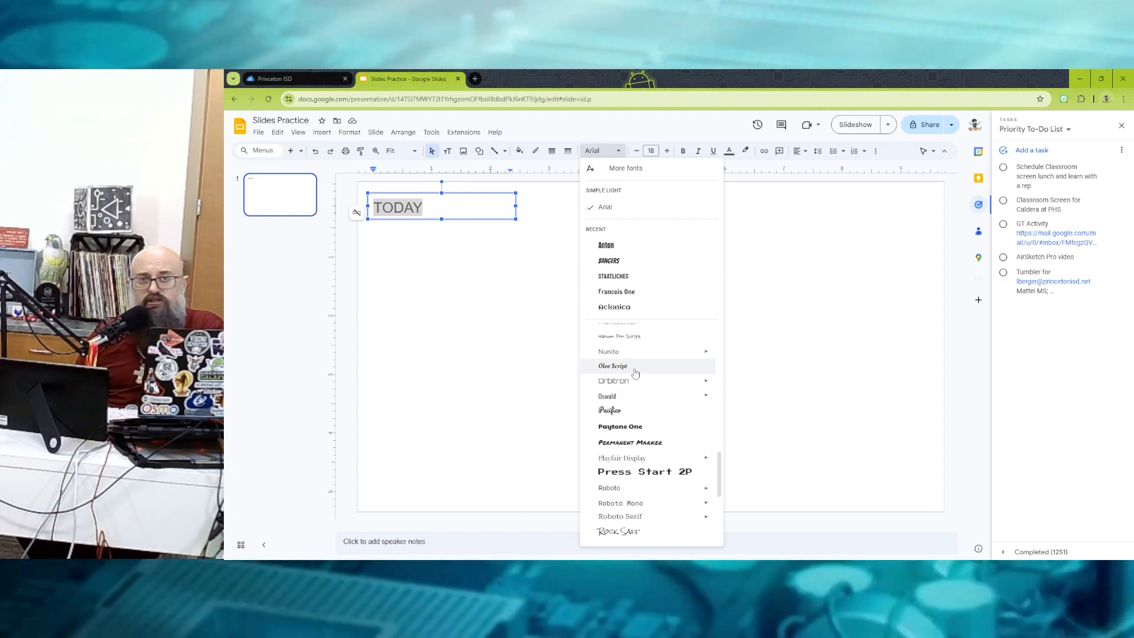
pyautogui.scroll(-6, 635, 372)
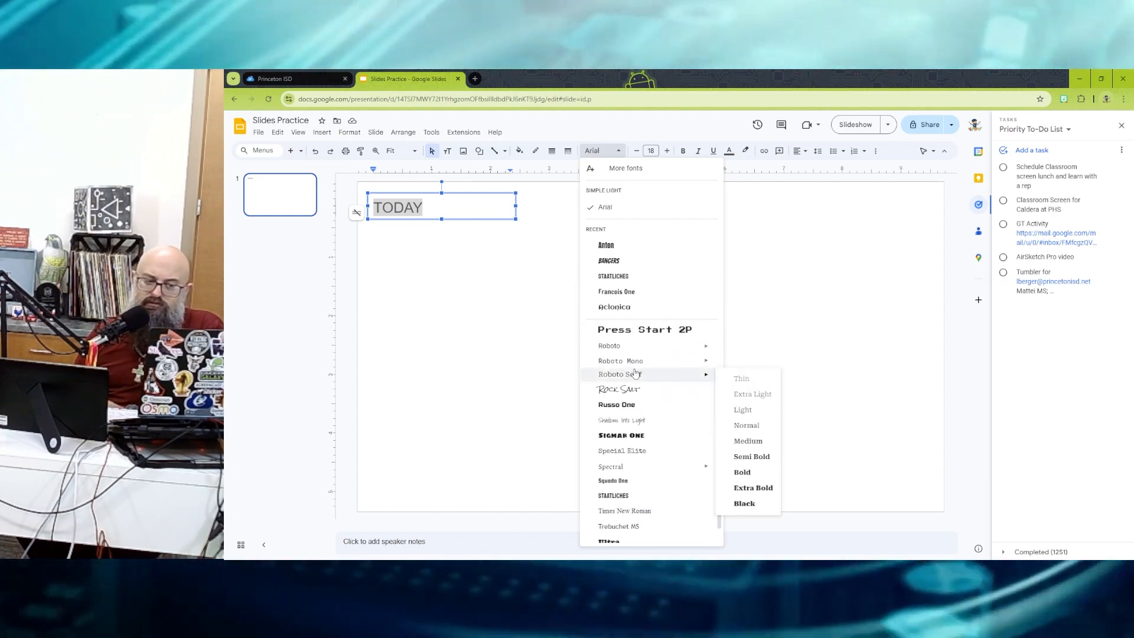
pyautogui.scroll(-2, 636, 373)
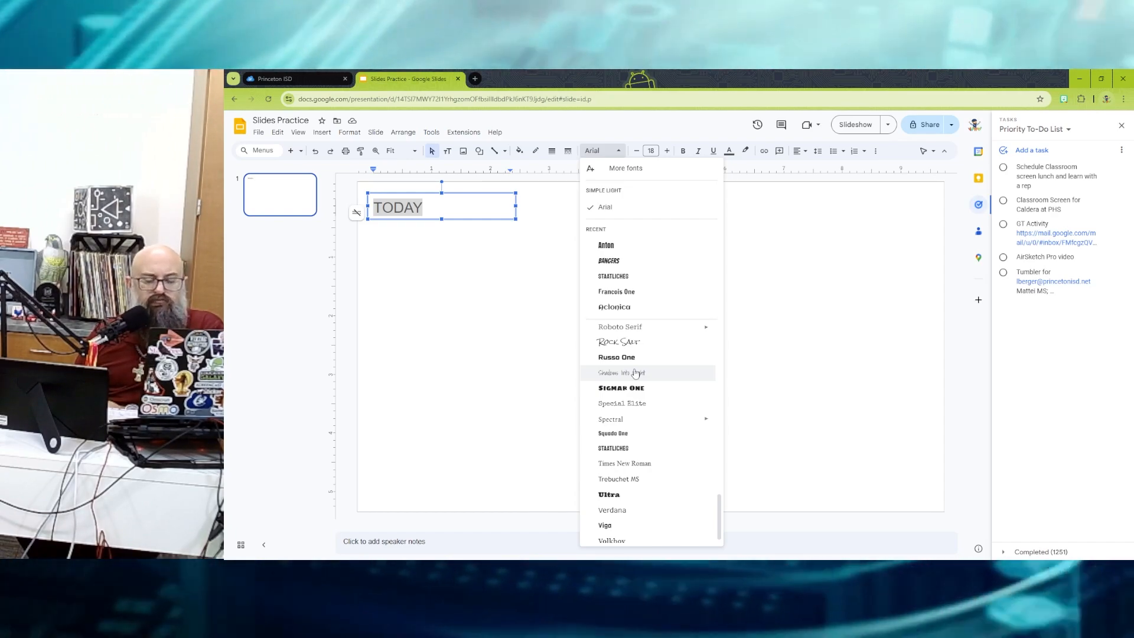
pyautogui.scroll(-1, 635, 373)
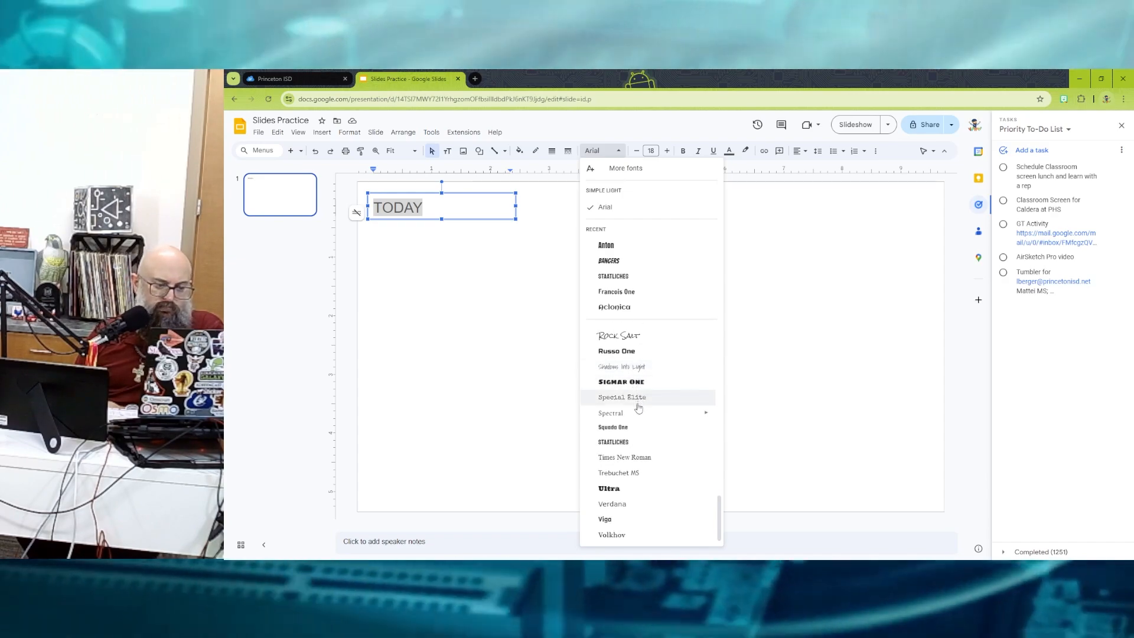
pyautogui.scroll(3, 637, 414)
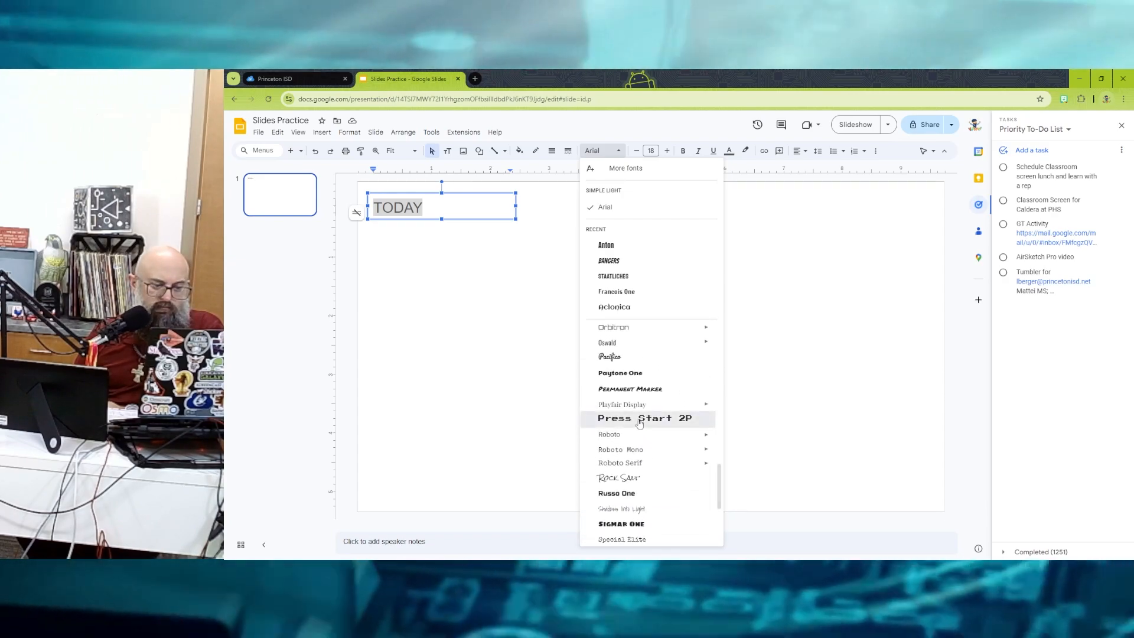
pyautogui.click(639, 419)
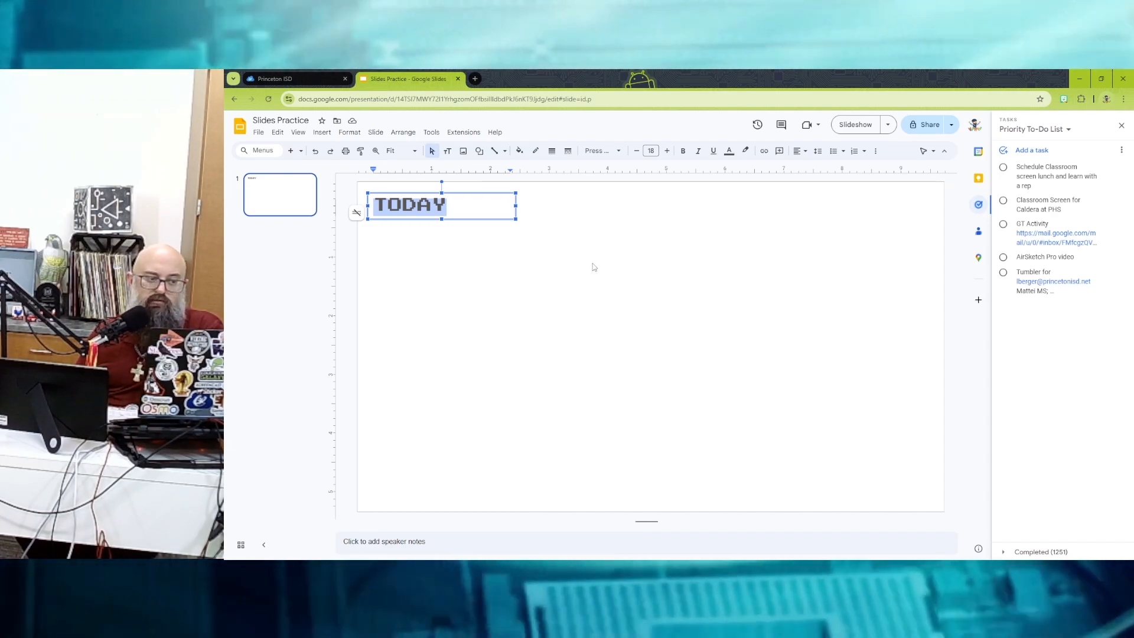
pyautogui.click(594, 267)
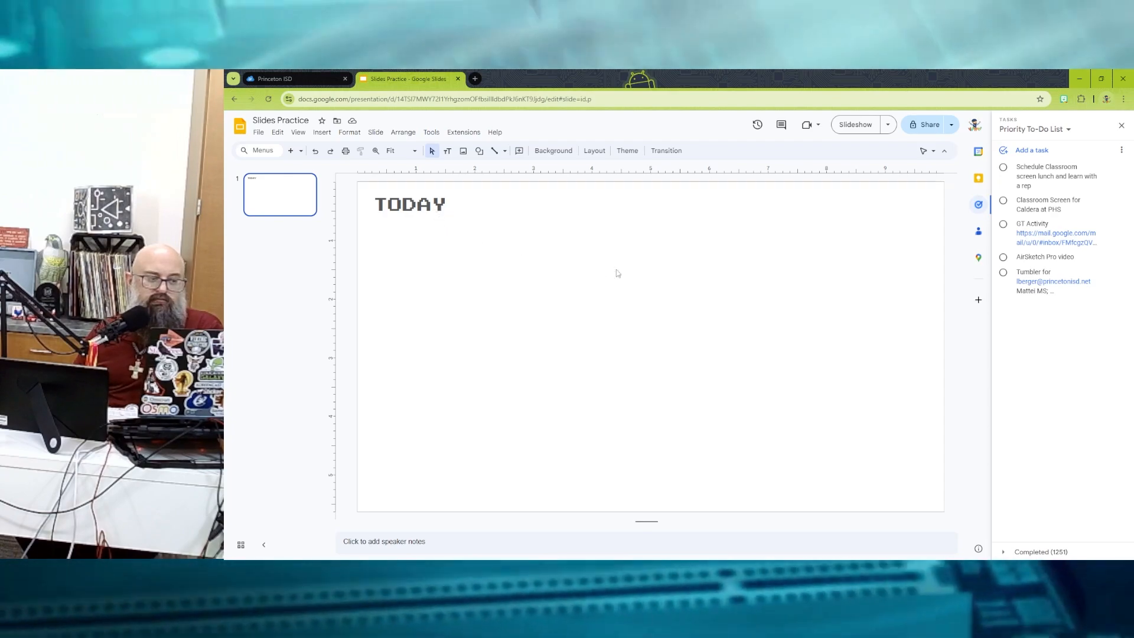
# Increase the font size of the word "TODAY" to 27.
pyautogui.doubleClick(399, 206)
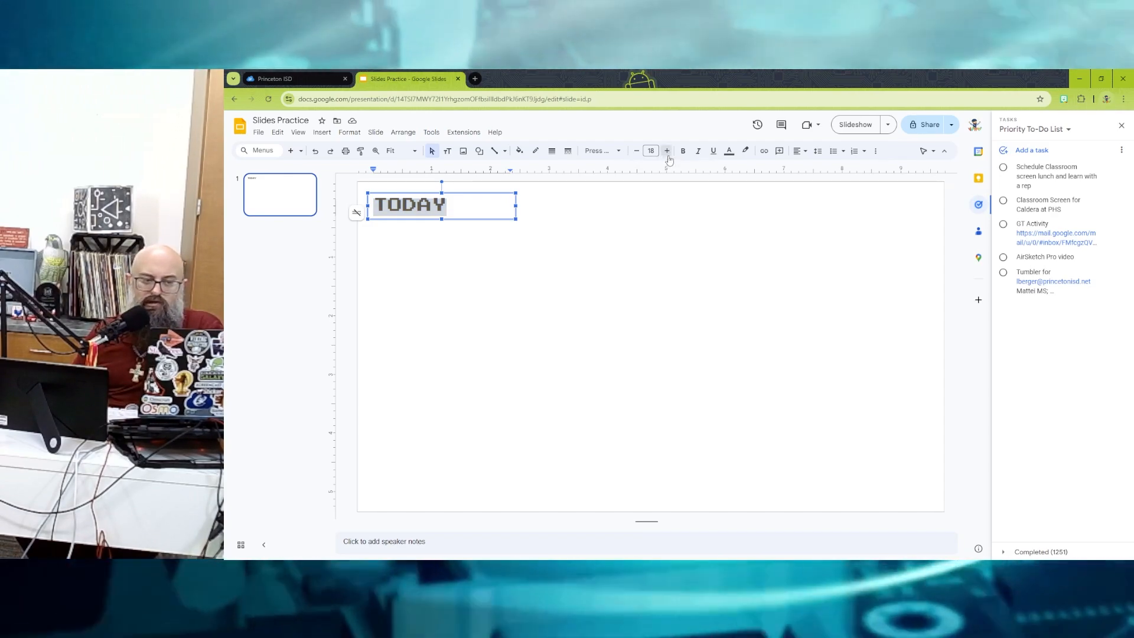
pyautogui.click(667, 151)
pyautogui.click(667, 151)
pyautogui.click(667, 152)
pyautogui.click(667, 151)
pyautogui.click(667, 151)
pyautogui.click(667, 151)
pyautogui.doubleClick(667, 151)
pyautogui.click(667, 151)
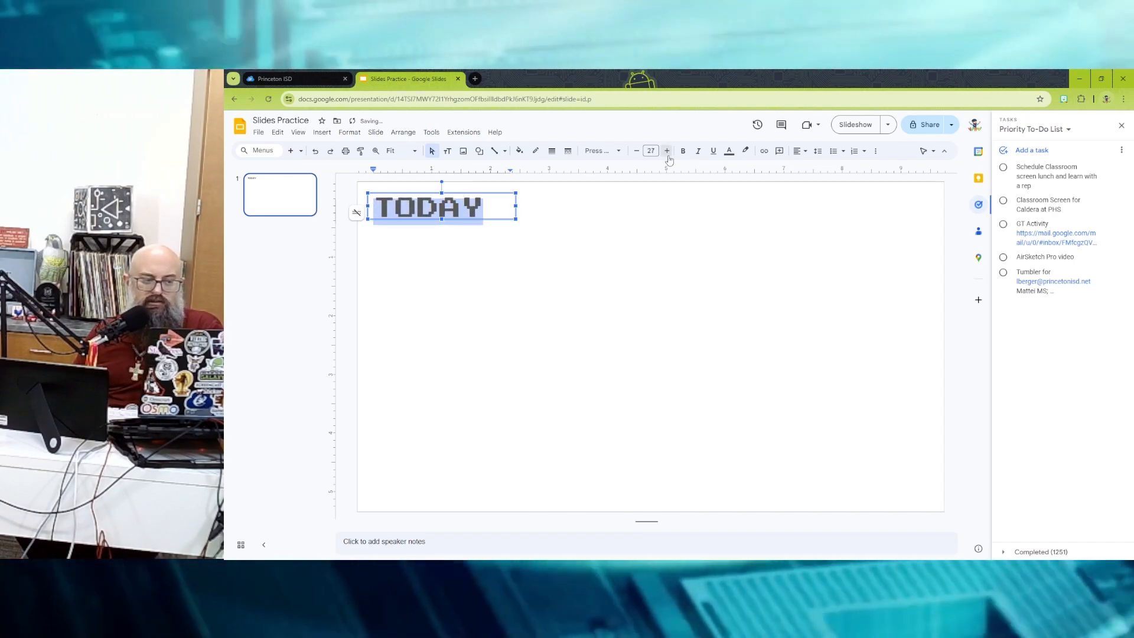
# Increase the font size of the word "TODAY" to 49.
pyautogui.doubleClick(667, 151)
pyautogui.click(667, 151)
pyautogui.doubleClick(667, 151)
pyautogui.doubleClick(667, 151)
pyautogui.doubleClick(667, 152)
pyautogui.click(667, 152)
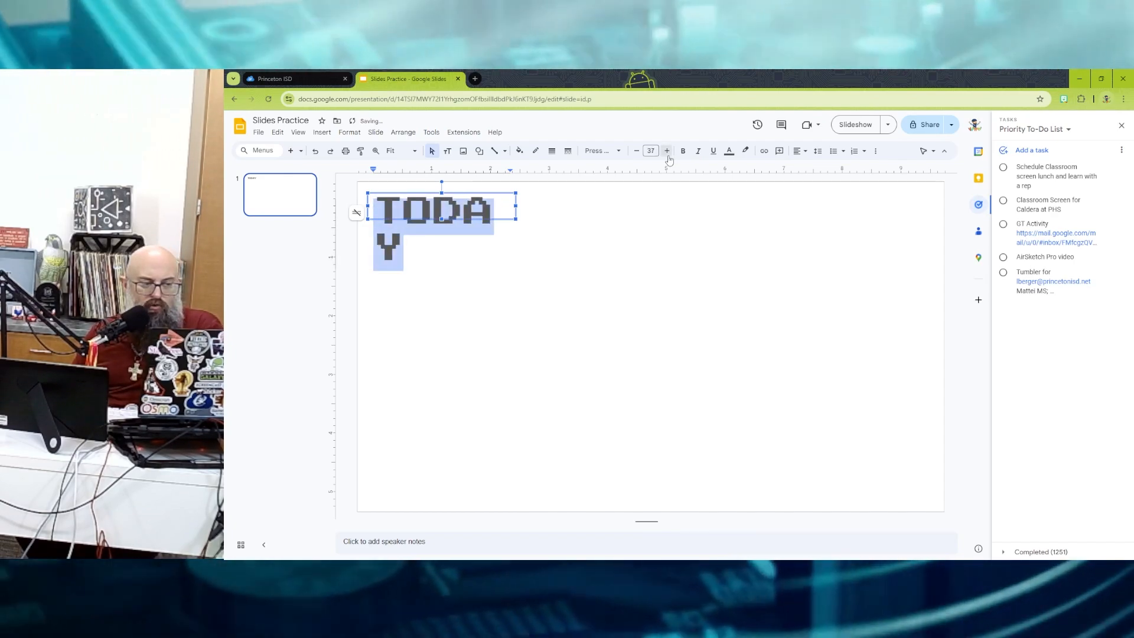
pyautogui.doubleClick(667, 151)
pyautogui.doubleClick(667, 152)
pyautogui.click(667, 151)
pyautogui.doubleClick(667, 151)
pyautogui.doubleClick(667, 152)
pyautogui.click(667, 152)
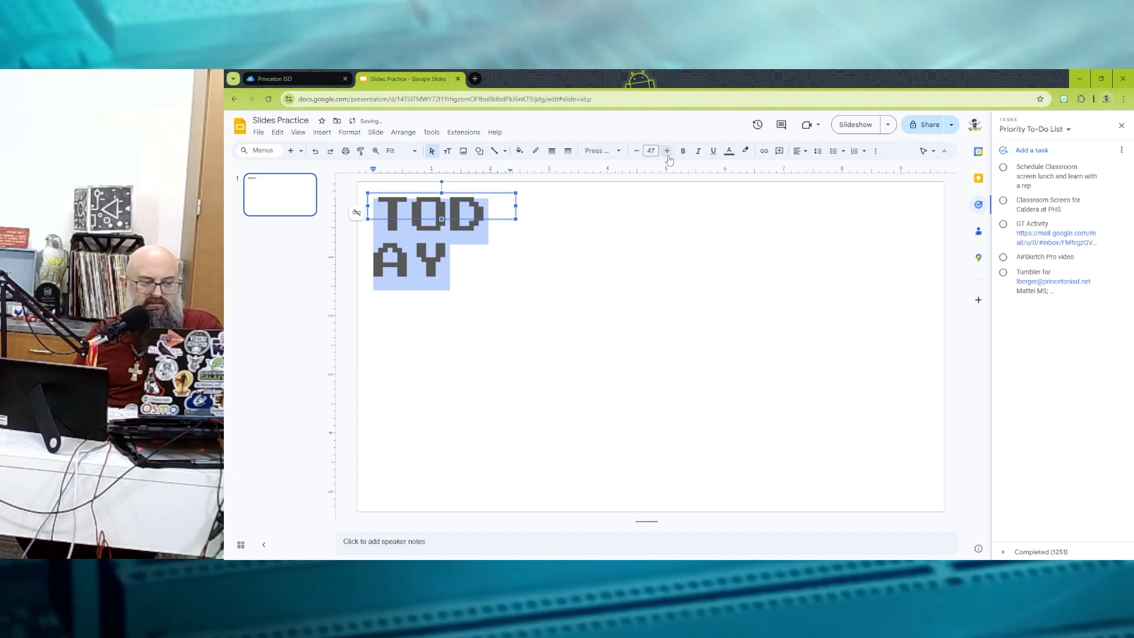
pyautogui.doubleClick(668, 153)
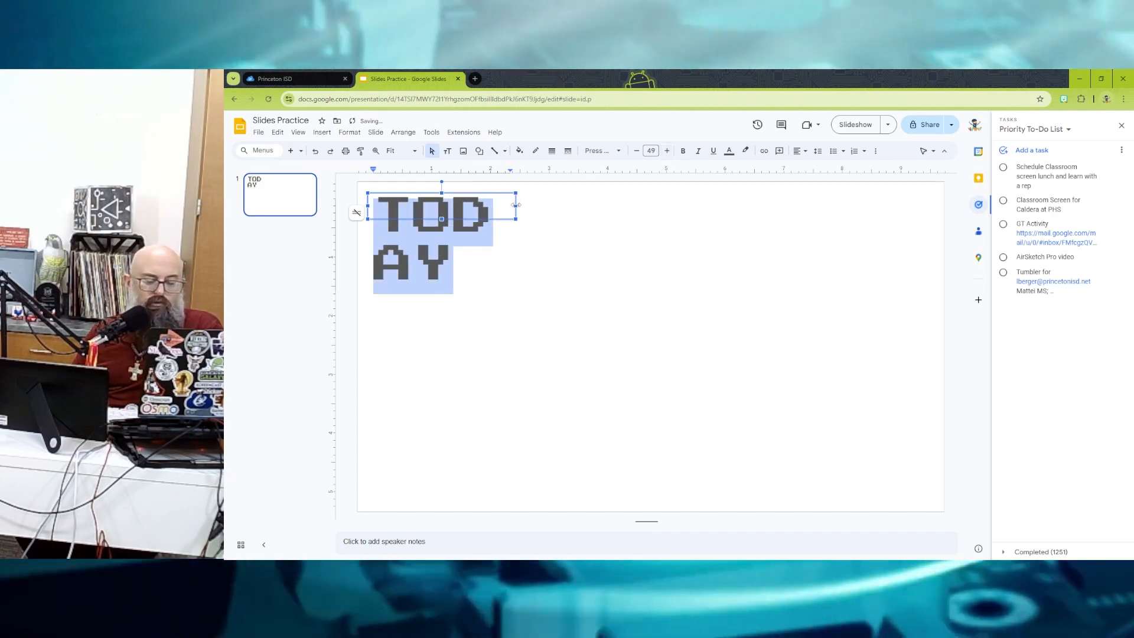
pyautogui.click(558, 239)
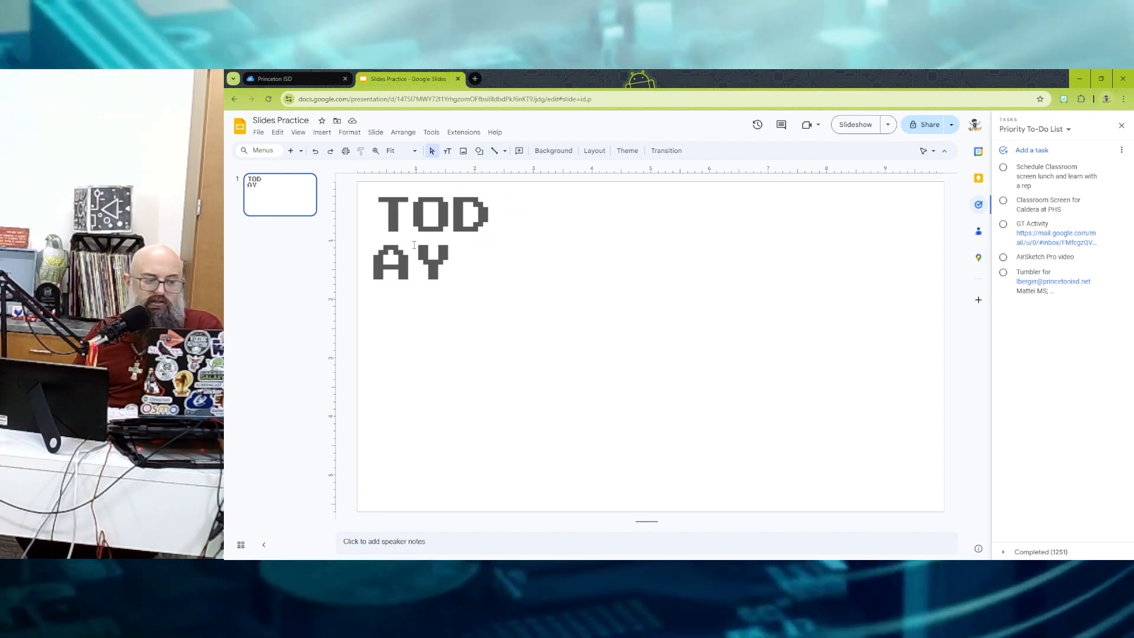
# Enlarge the "TODAY" text box to about 5.3 inches wide and 1.6 inches tall so the word fits on one line.
pyautogui.click(423, 245)
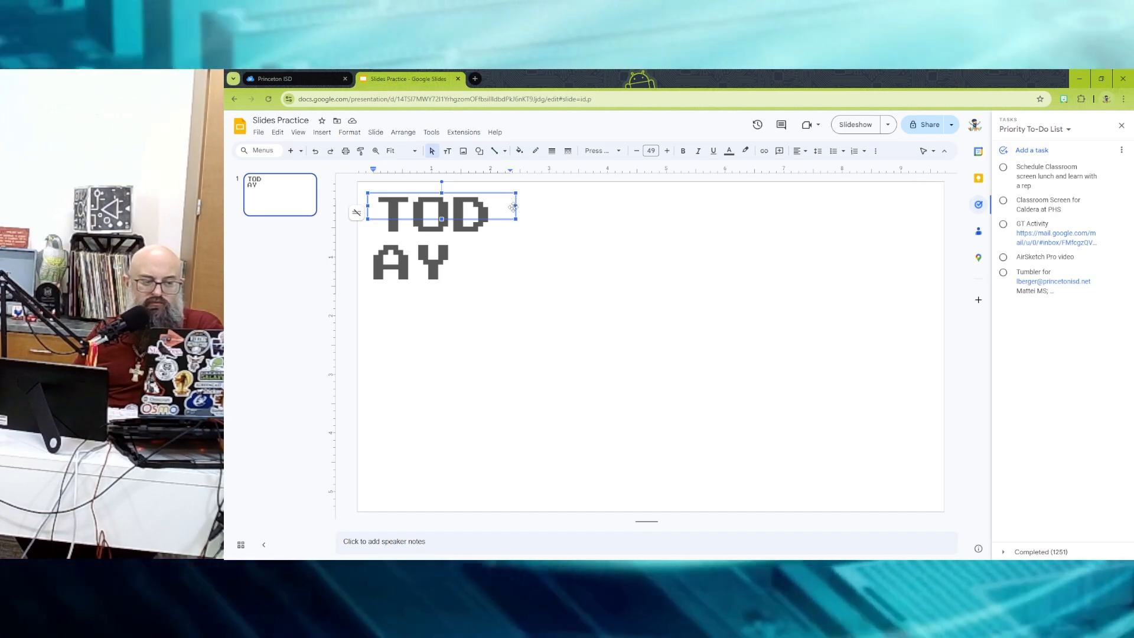
pyautogui.moveTo(516, 206); pyautogui.dragTo(650, 205)
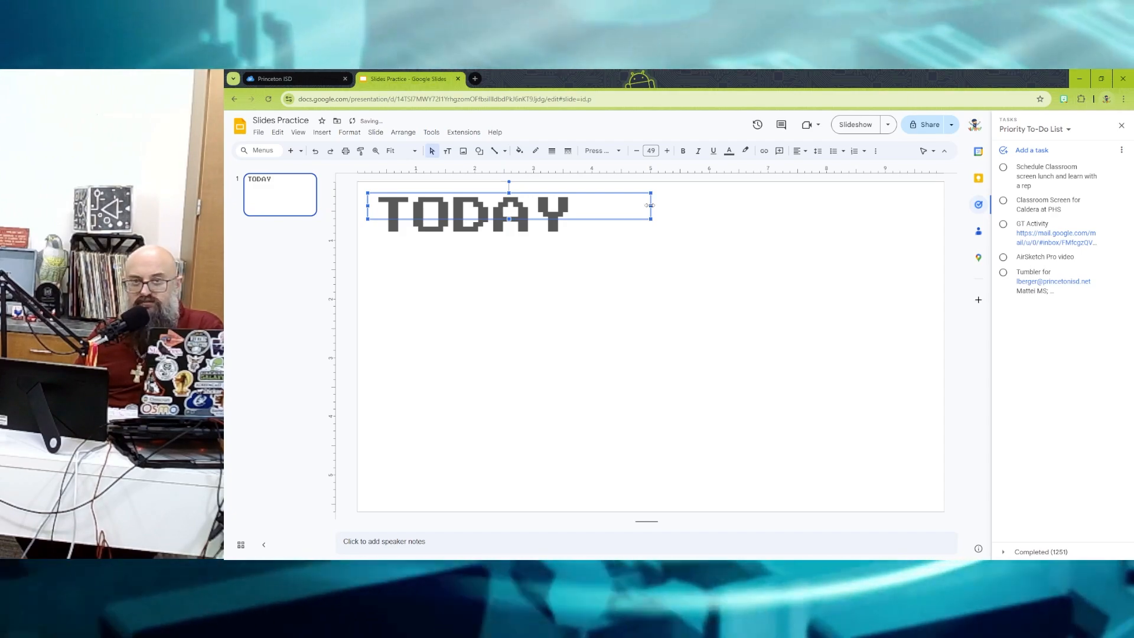
pyautogui.moveTo(508, 218); pyautogui.dragTo(508, 271)
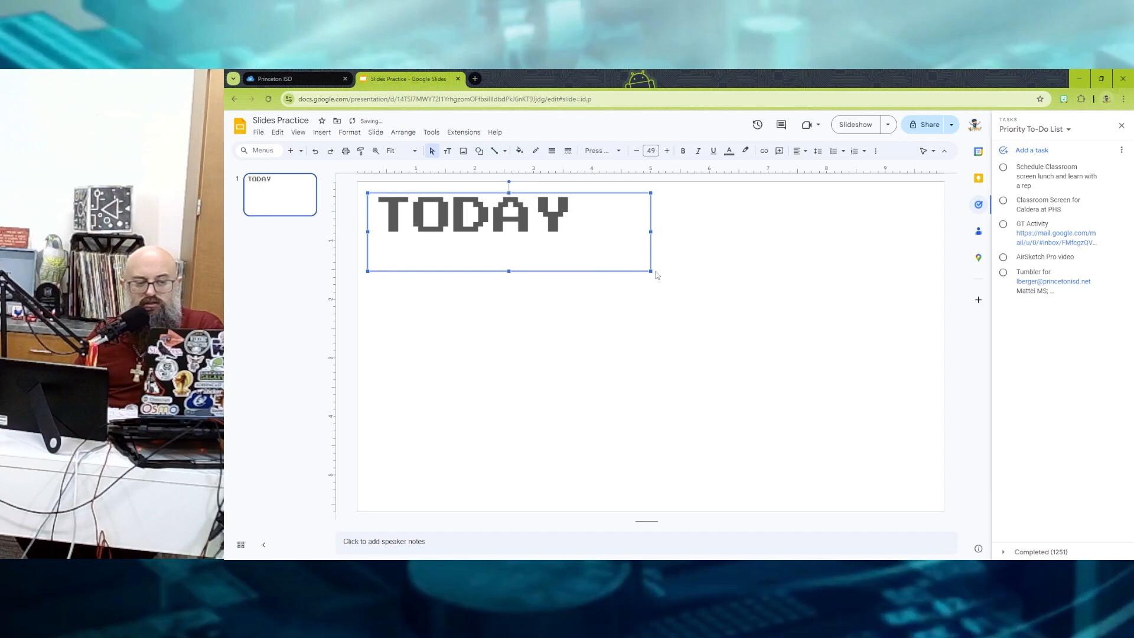
pyautogui.moveTo(652, 271); pyautogui.dragTo(681, 285)
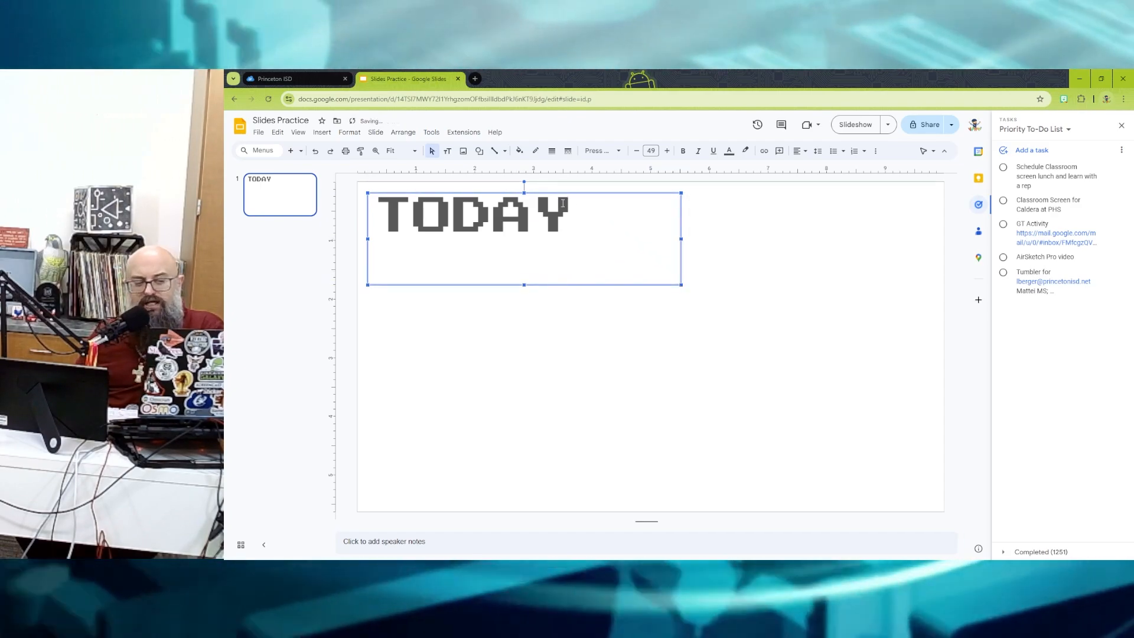
# Increase the font size of the "TODAY" text box to 74.
pyautogui.click(666, 152)
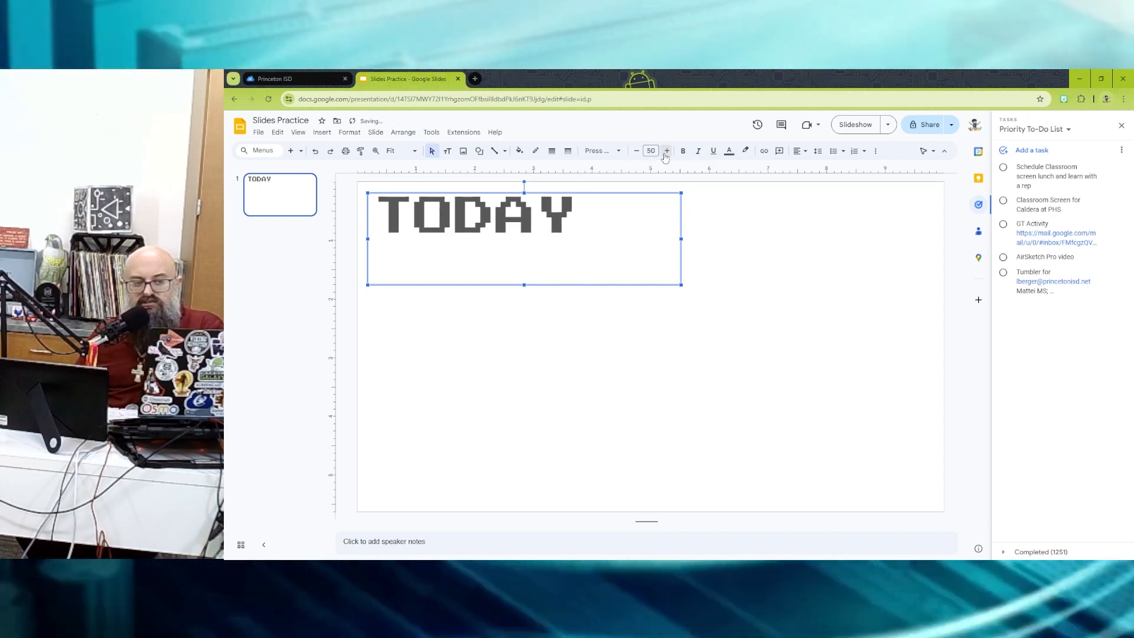
pyautogui.click(666, 153)
pyautogui.click(666, 152)
pyautogui.click(665, 152)
pyautogui.click(666, 155)
pyautogui.click(666, 155)
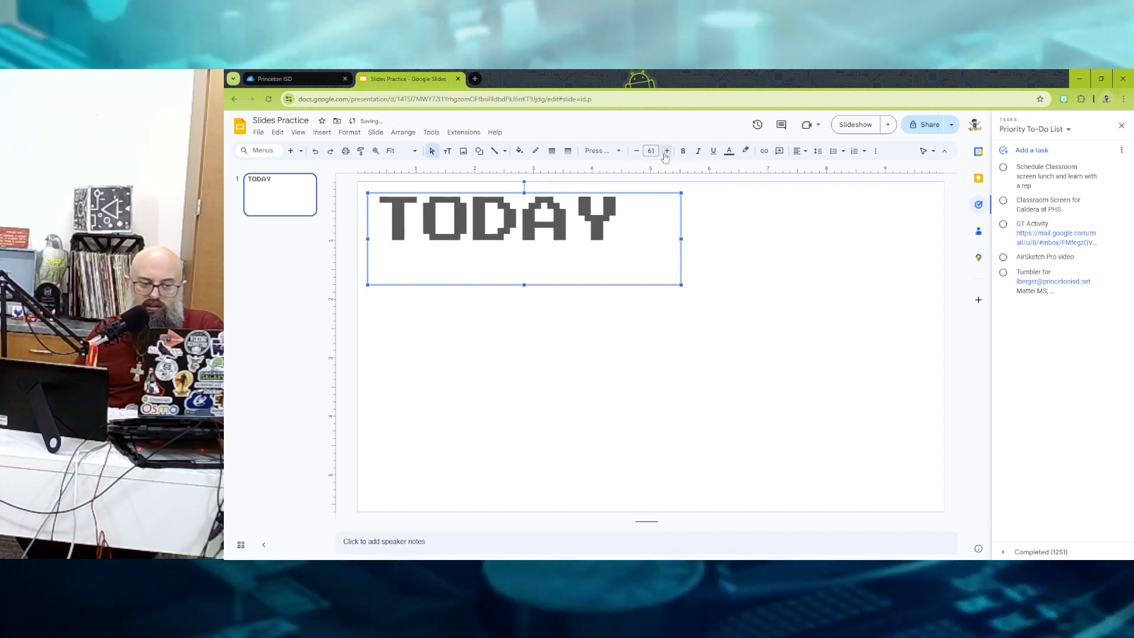
pyautogui.click(666, 155)
pyautogui.click(666, 154)
pyautogui.click(665, 155)
pyautogui.click(665, 154)
pyautogui.click(666, 155)
pyautogui.click(666, 155)
pyautogui.click(666, 155)
pyautogui.click(666, 155)
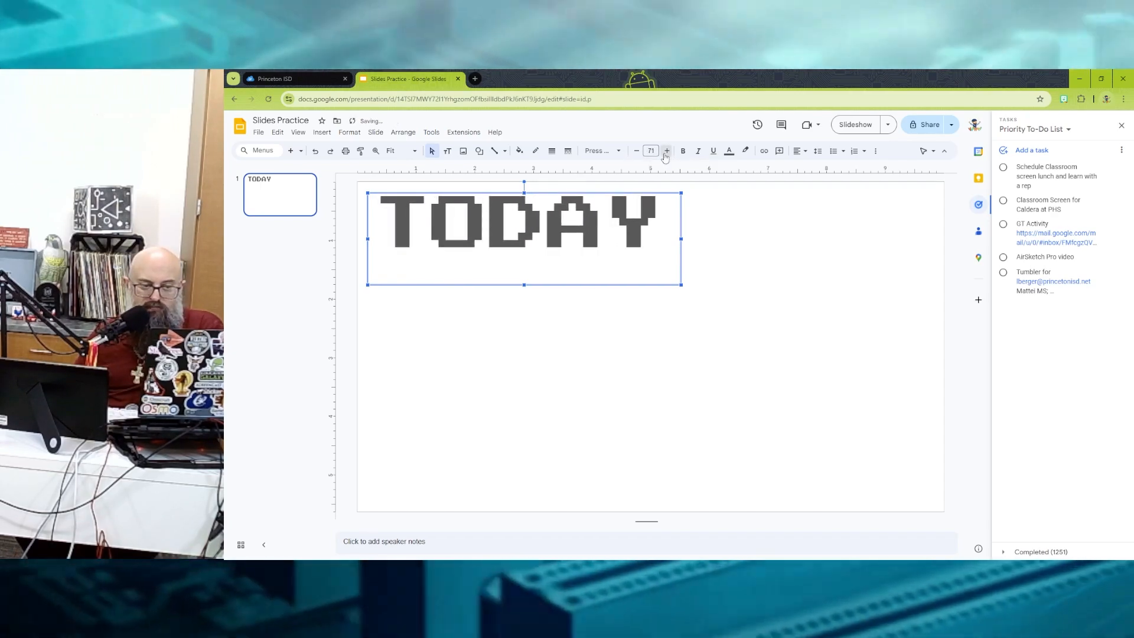
pyautogui.click(666, 154)
pyautogui.click(666, 155)
pyautogui.click(665, 155)
pyautogui.click(651, 151)
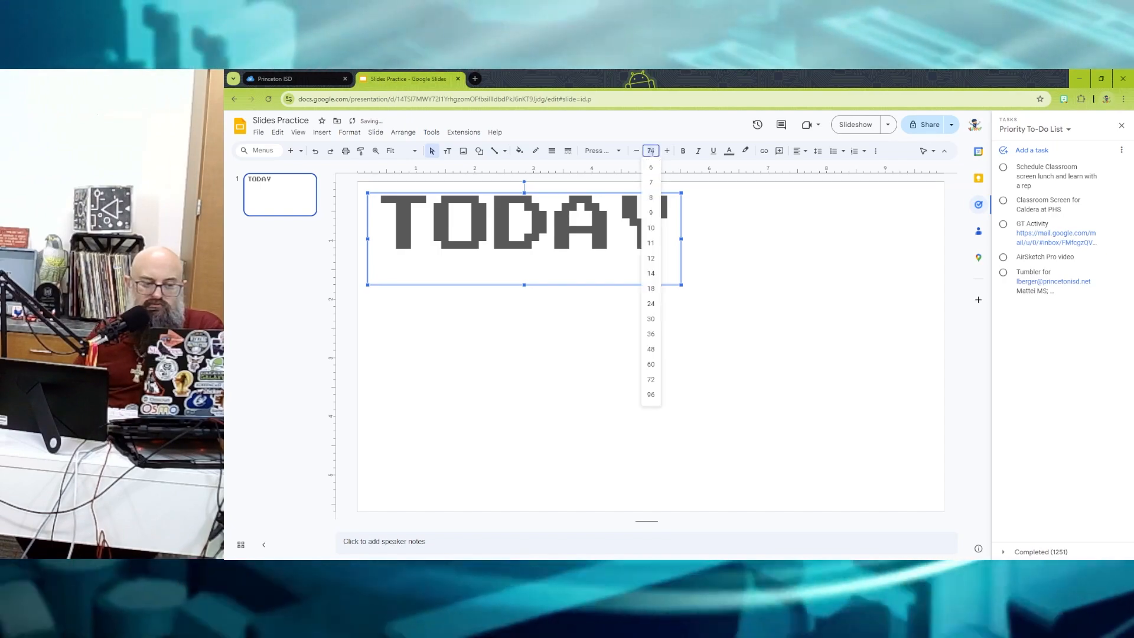
pyautogui.click(697, 184)
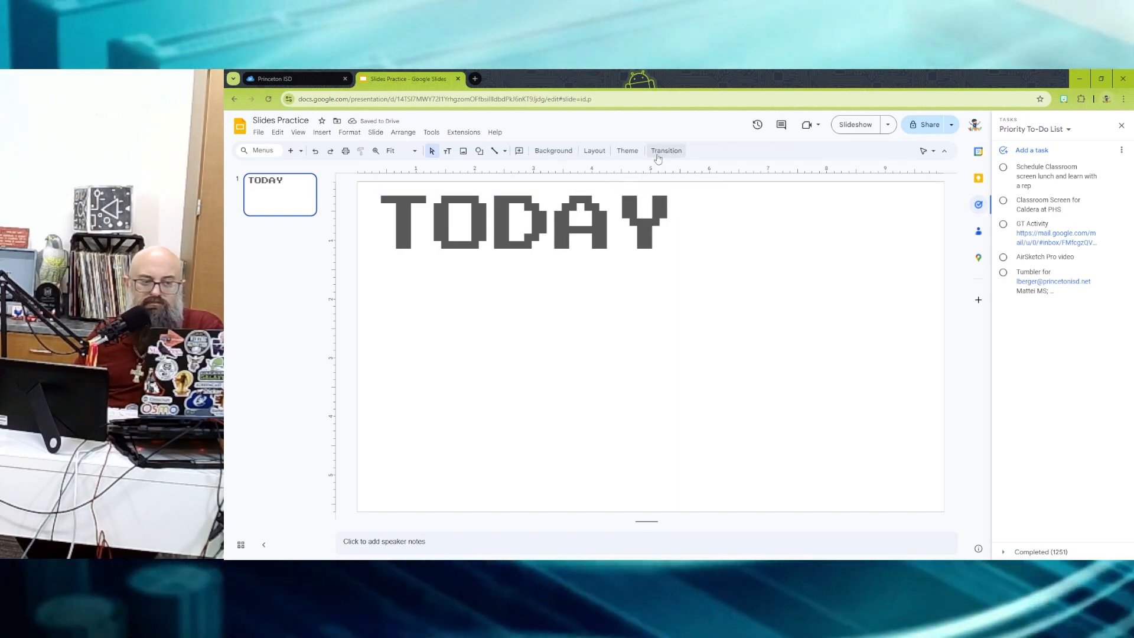
# Try the preset font size 30 on the word "TODAY" and settle on 72.
pyautogui.click(629, 223)
pyautogui.click(629, 223)
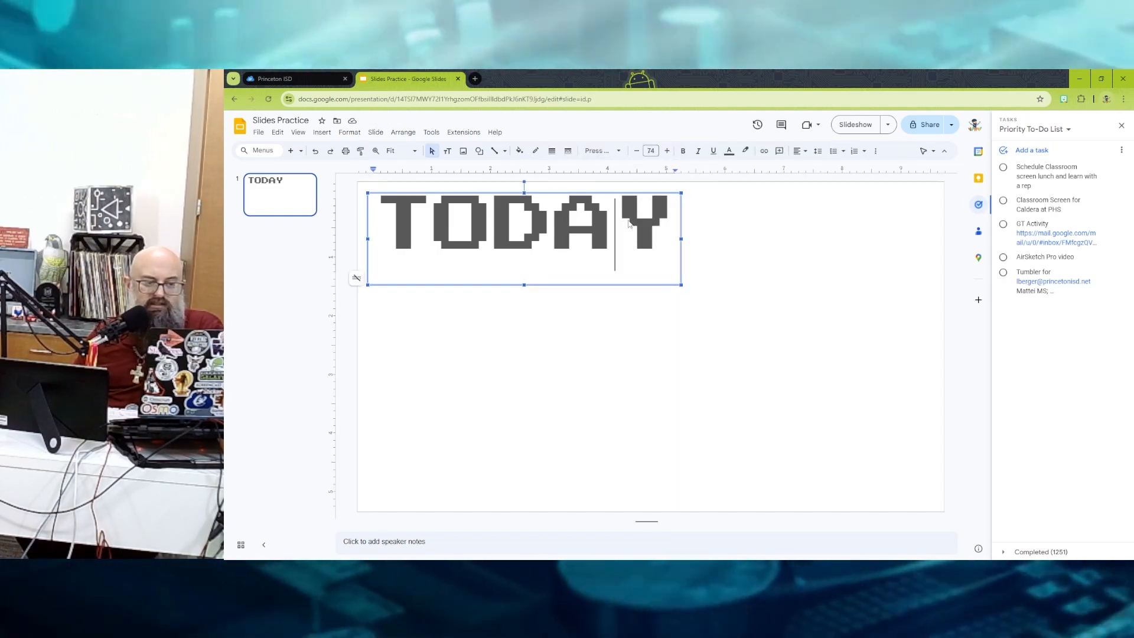
pyautogui.tripleClick(630, 214)
pyautogui.click(650, 150)
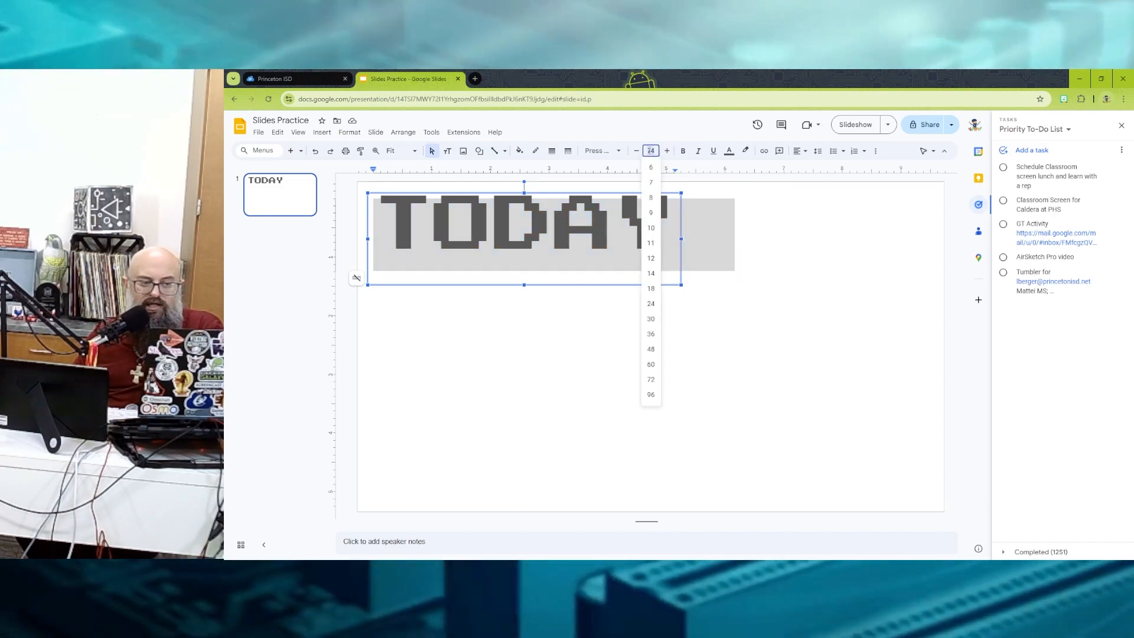
pyautogui.click(647, 320)
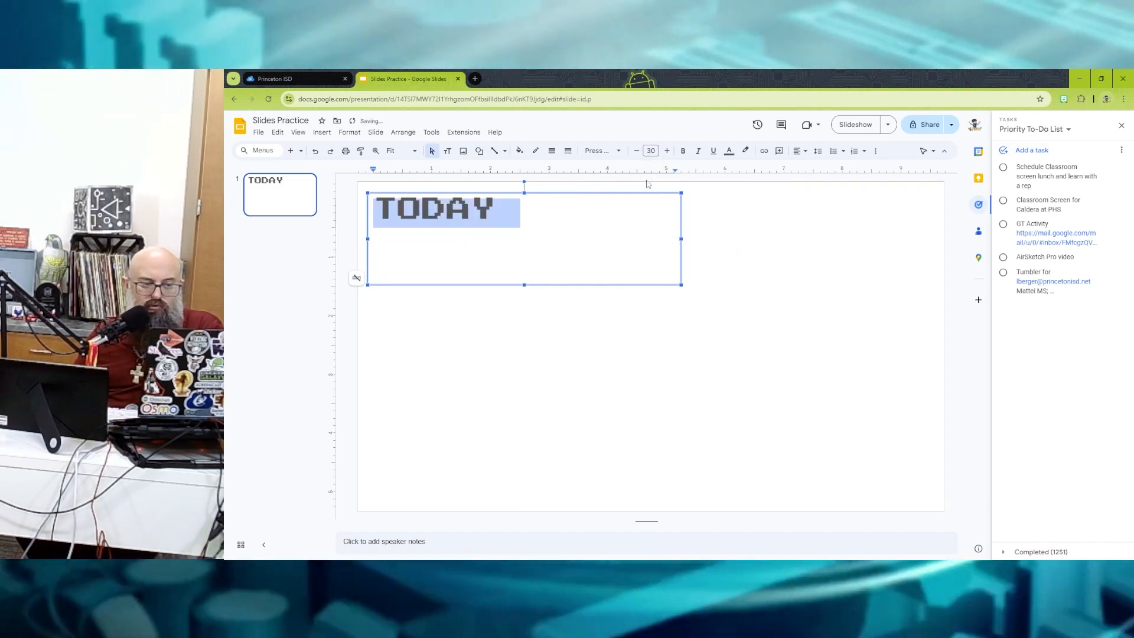
pyautogui.click(651, 151)
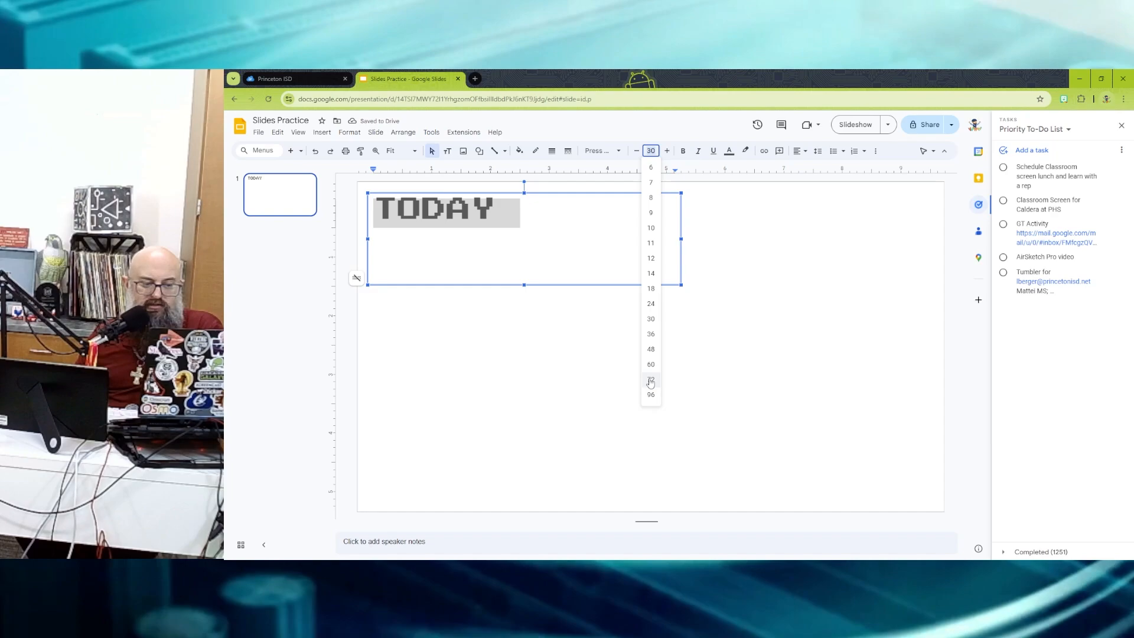
pyautogui.click(650, 380)
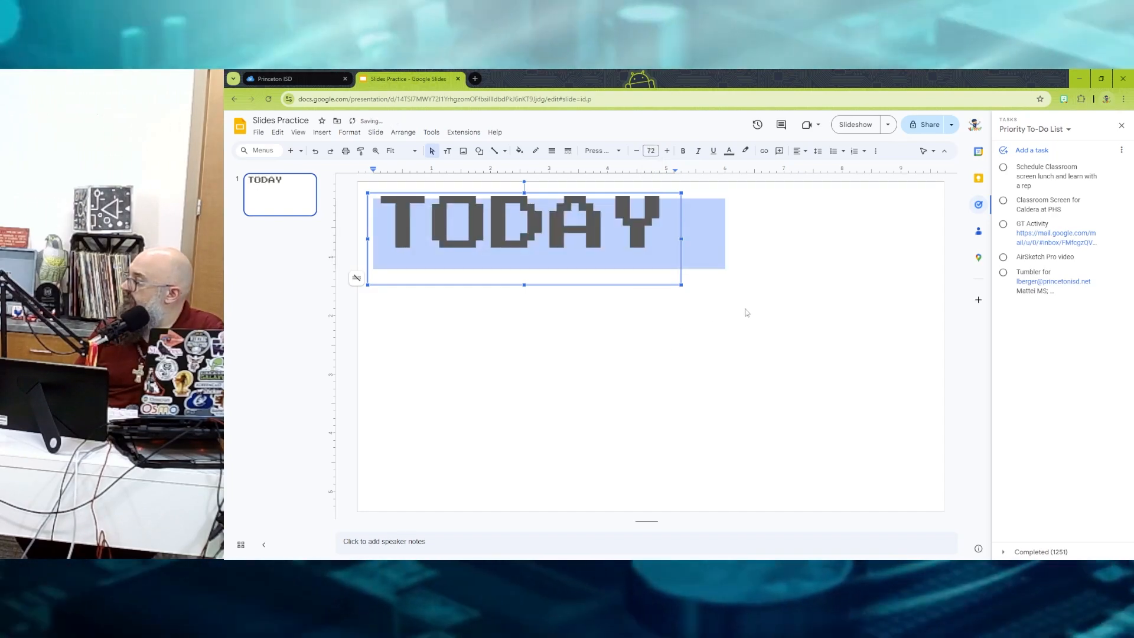
pyautogui.click(743, 323)
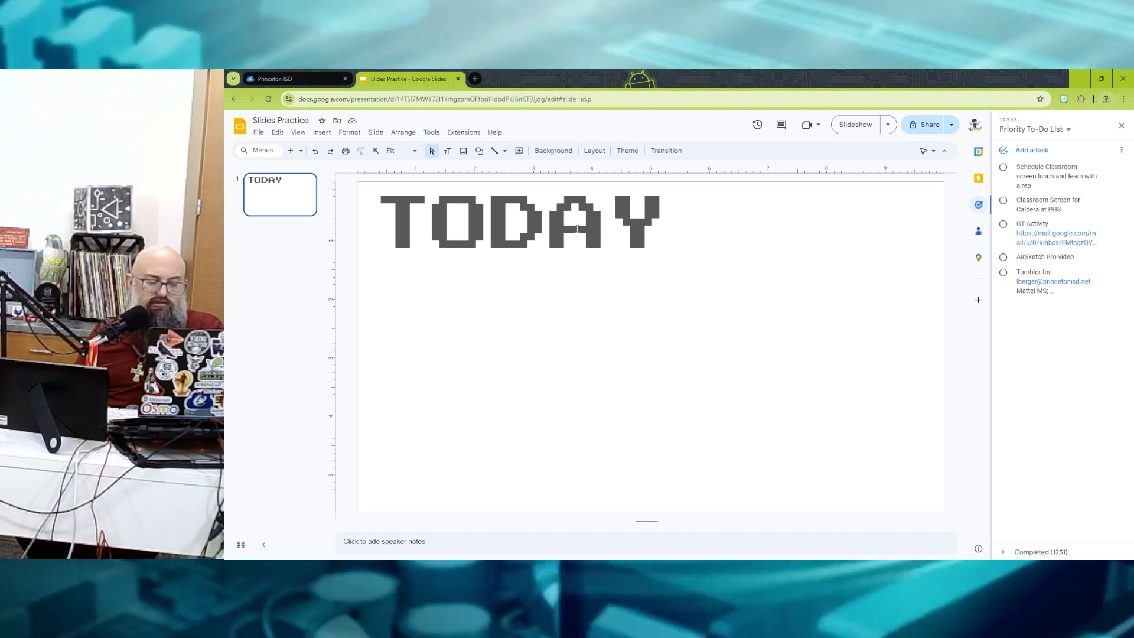
# Change the text color of the word "TODAY" to blue.
pyautogui.tripleClick(578, 228)
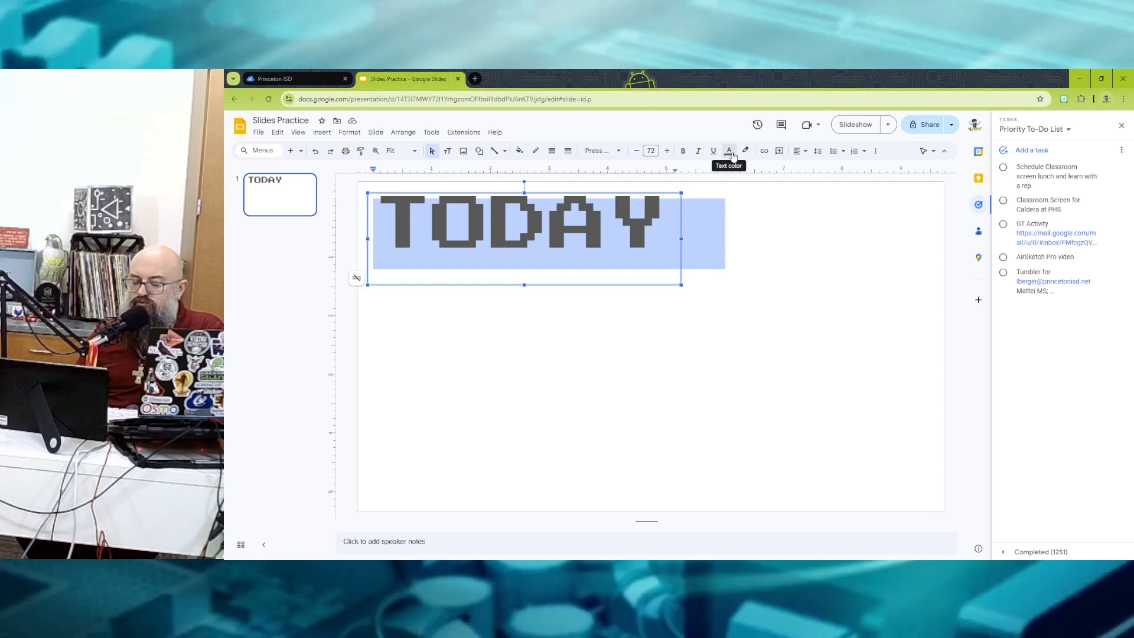
pyautogui.click(731, 152)
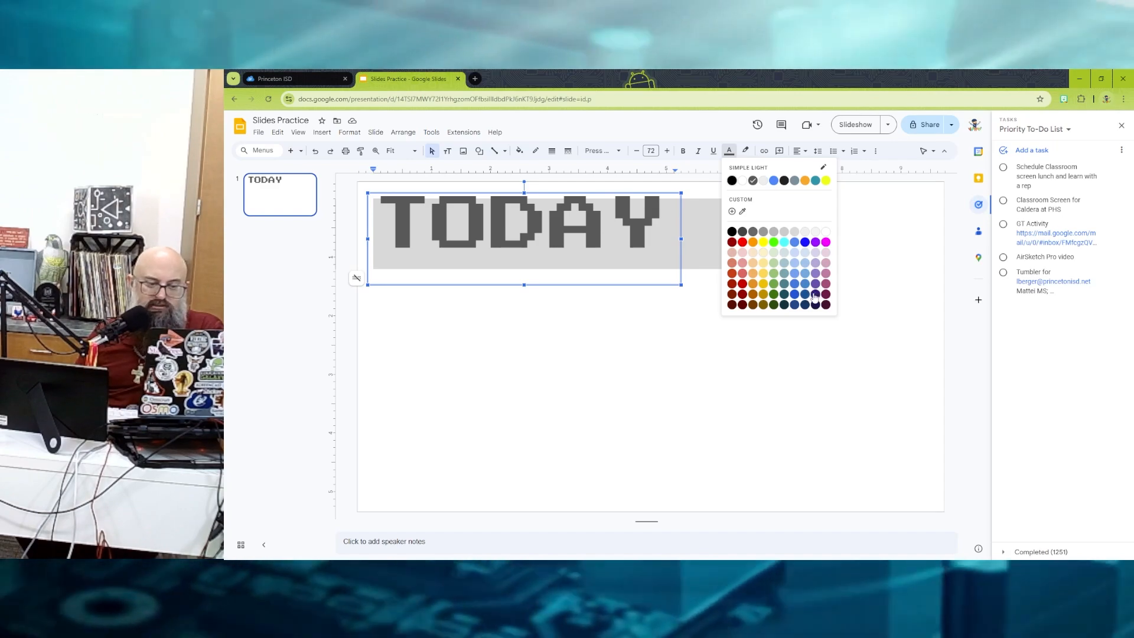
pyautogui.click(806, 243)
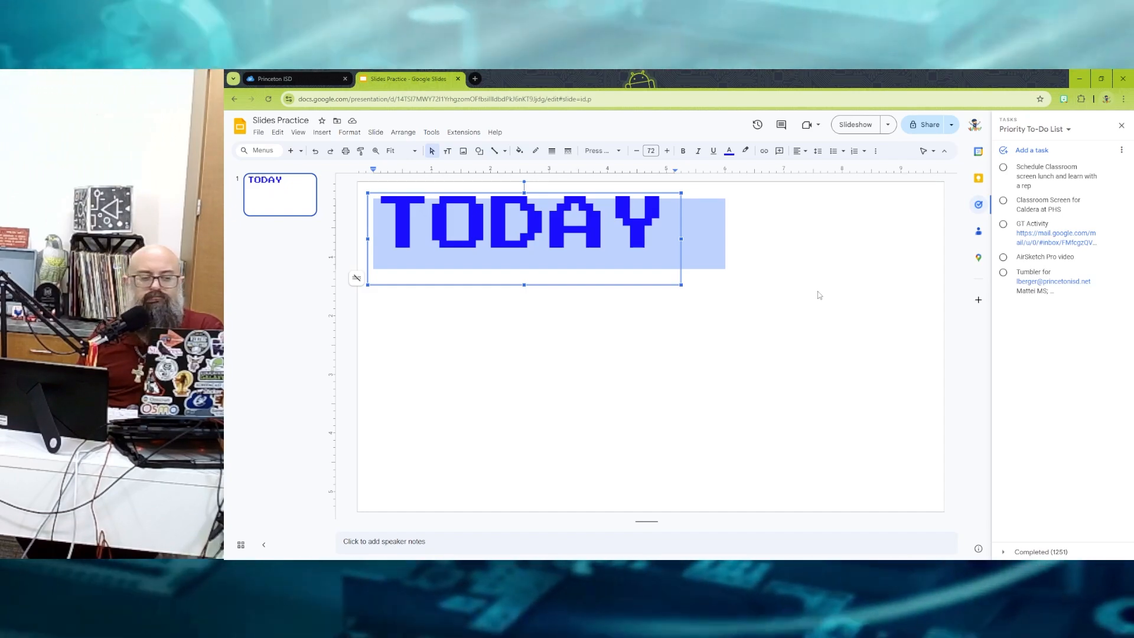
pyautogui.click(820, 295)
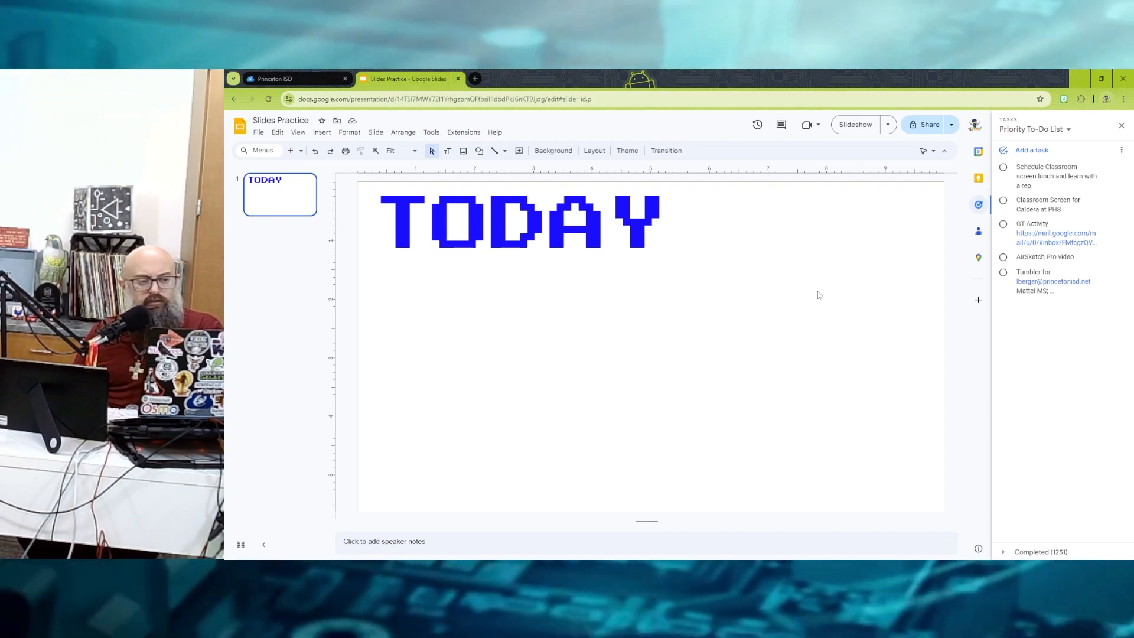
pyautogui.click(543, 237)
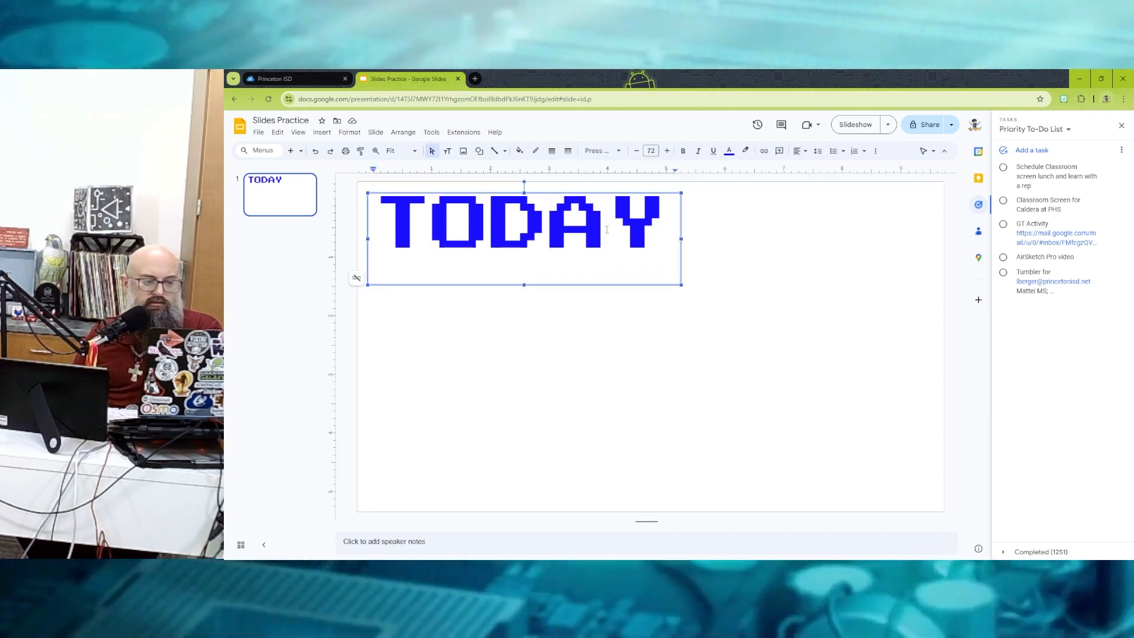
pyautogui.click(599, 151)
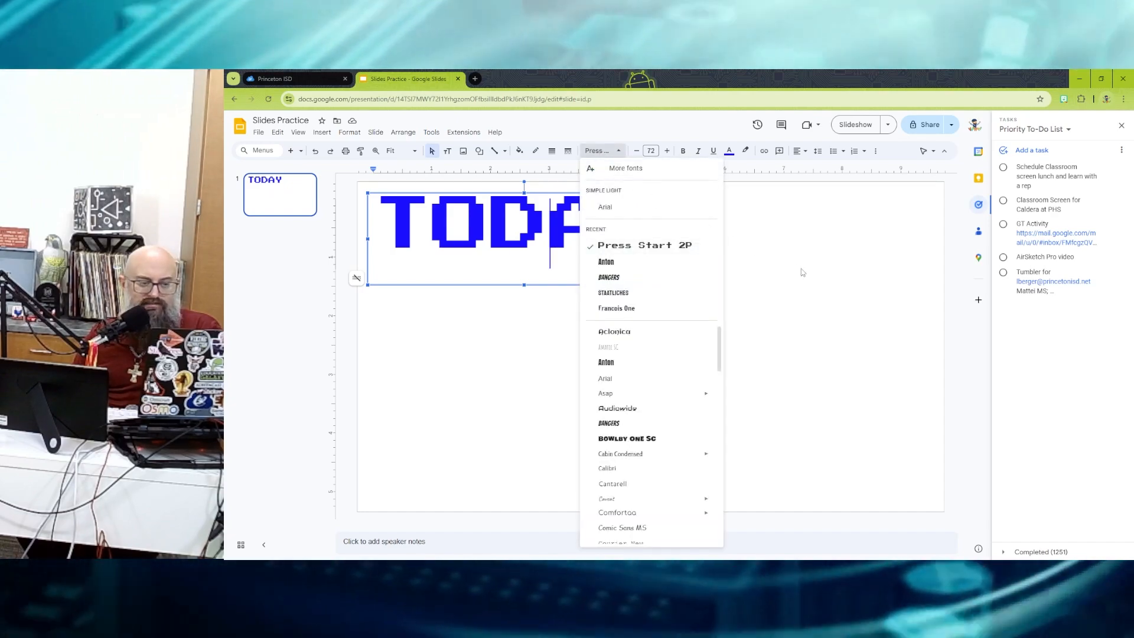
pyautogui.click(802, 273)
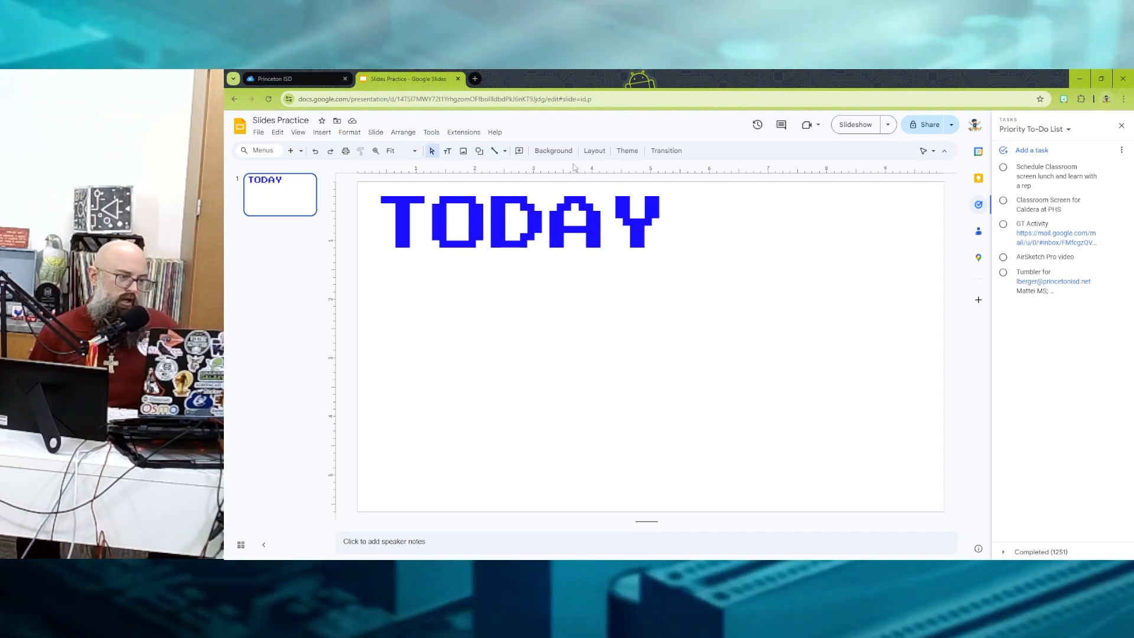
# Set the slide's background to solid cyan.
pyautogui.click(563, 157)
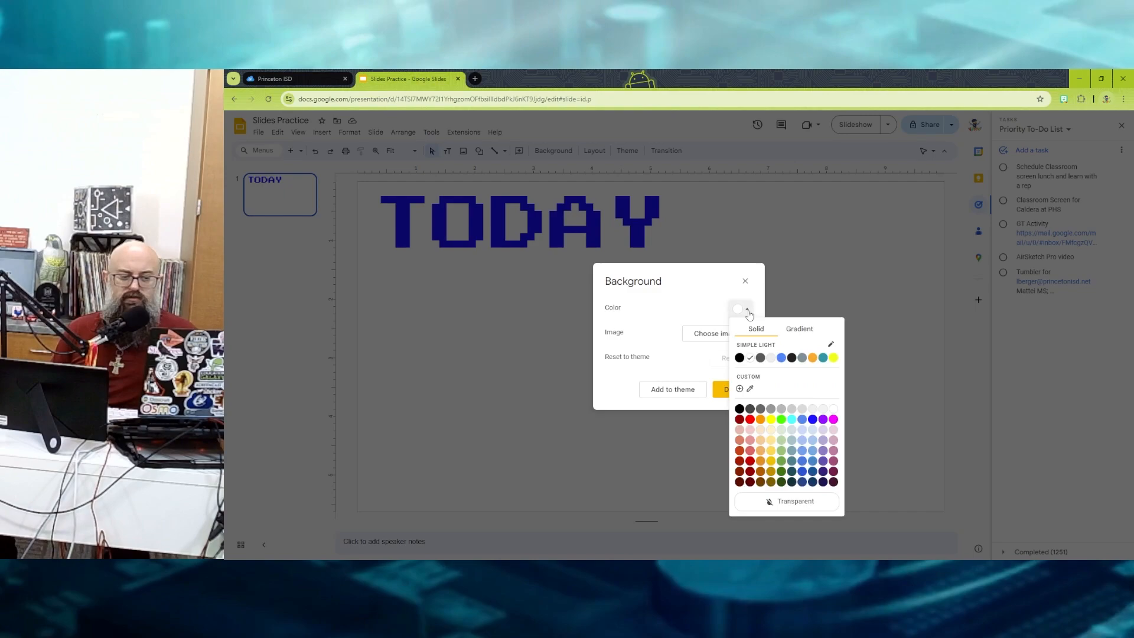
pyautogui.click(747, 310)
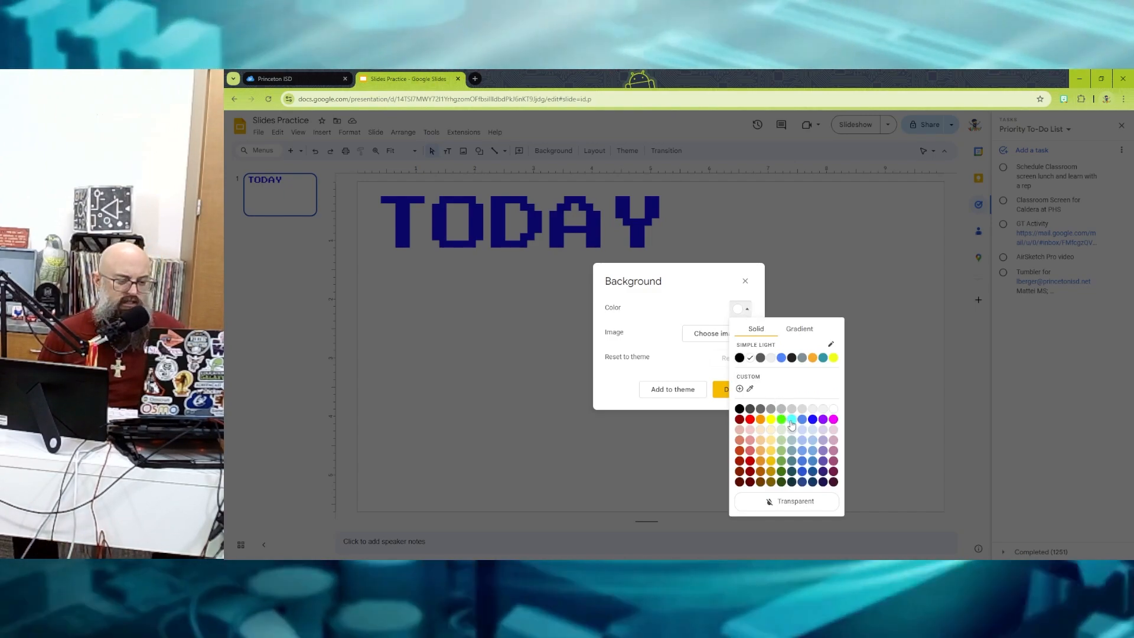
pyautogui.click(791, 420)
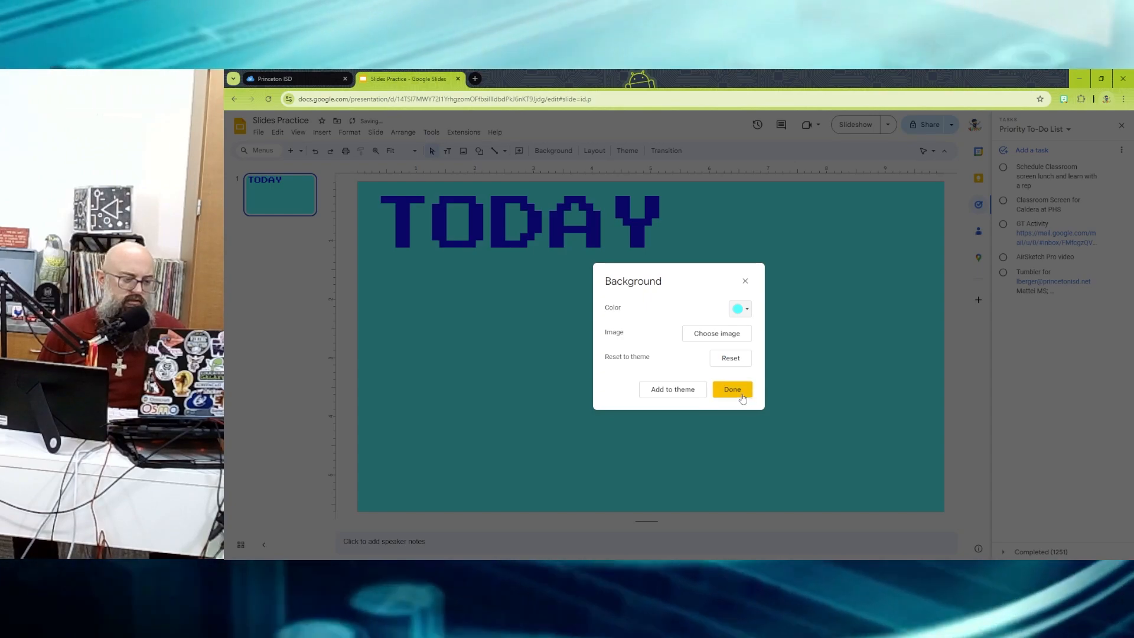
pyautogui.click(743, 399)
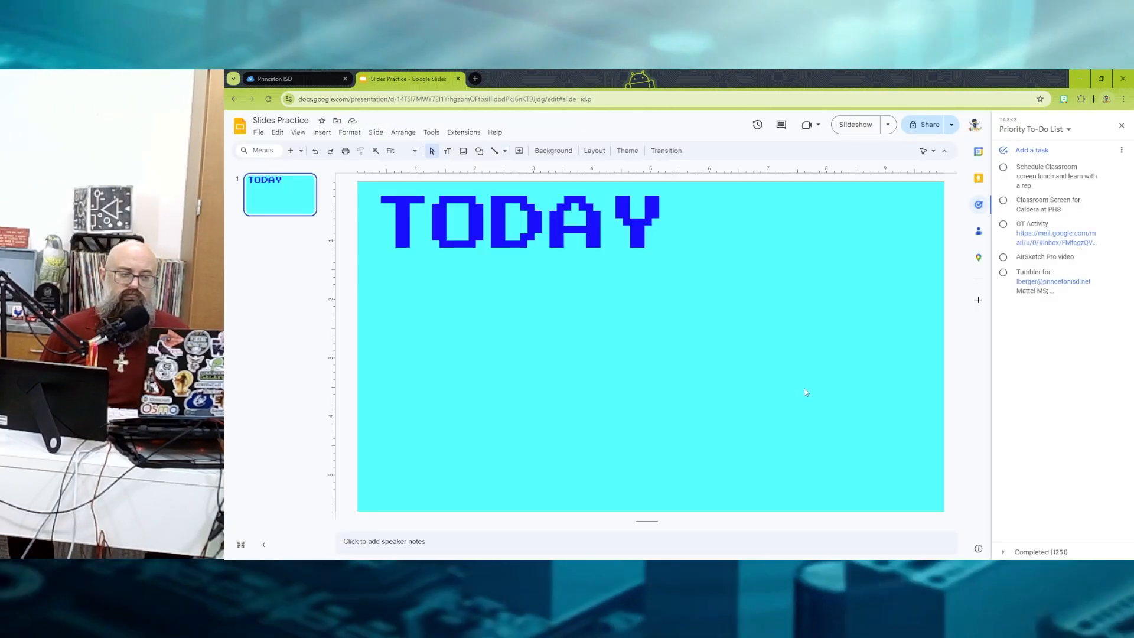
# Change the slide's background color to solid yellow.
pyautogui.click(553, 152)
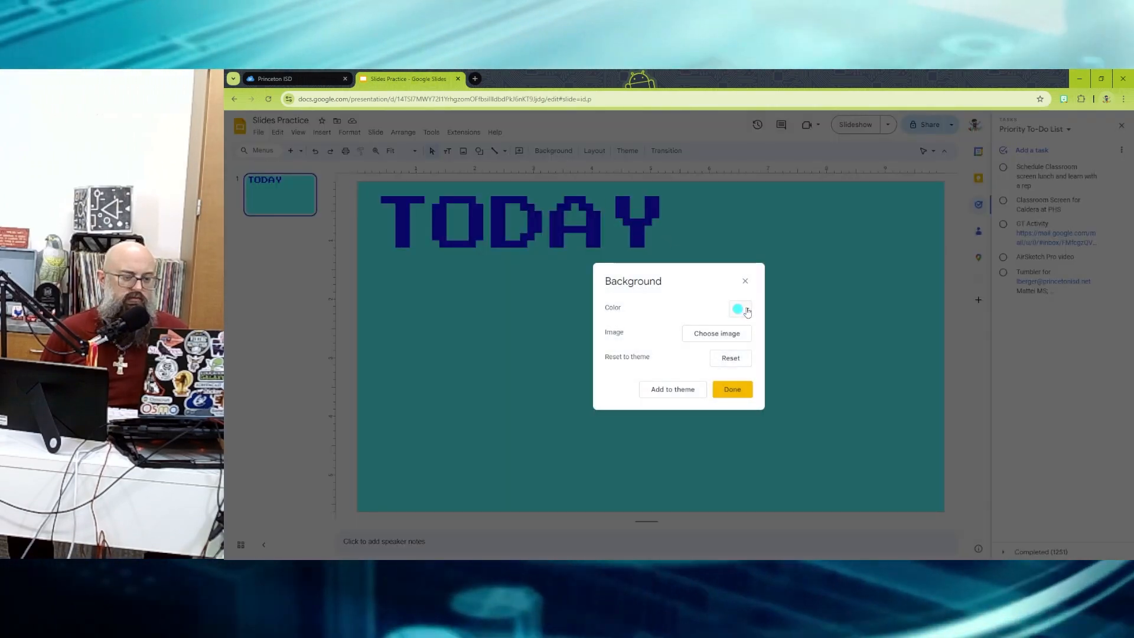
pyautogui.click(746, 310)
pyautogui.click(771, 419)
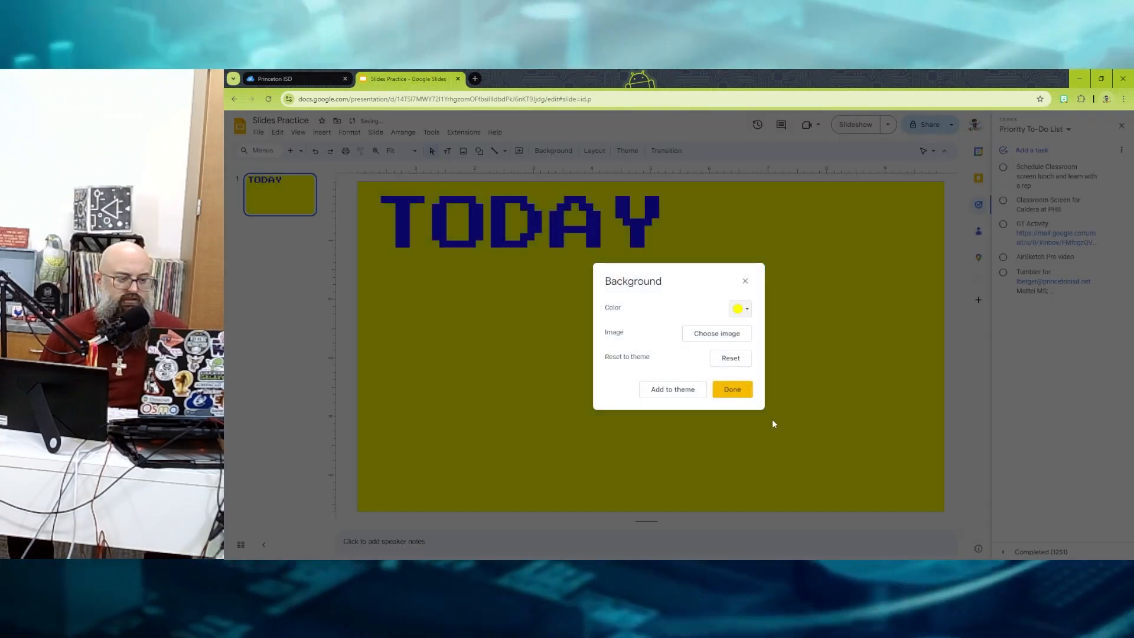
pyautogui.click(733, 390)
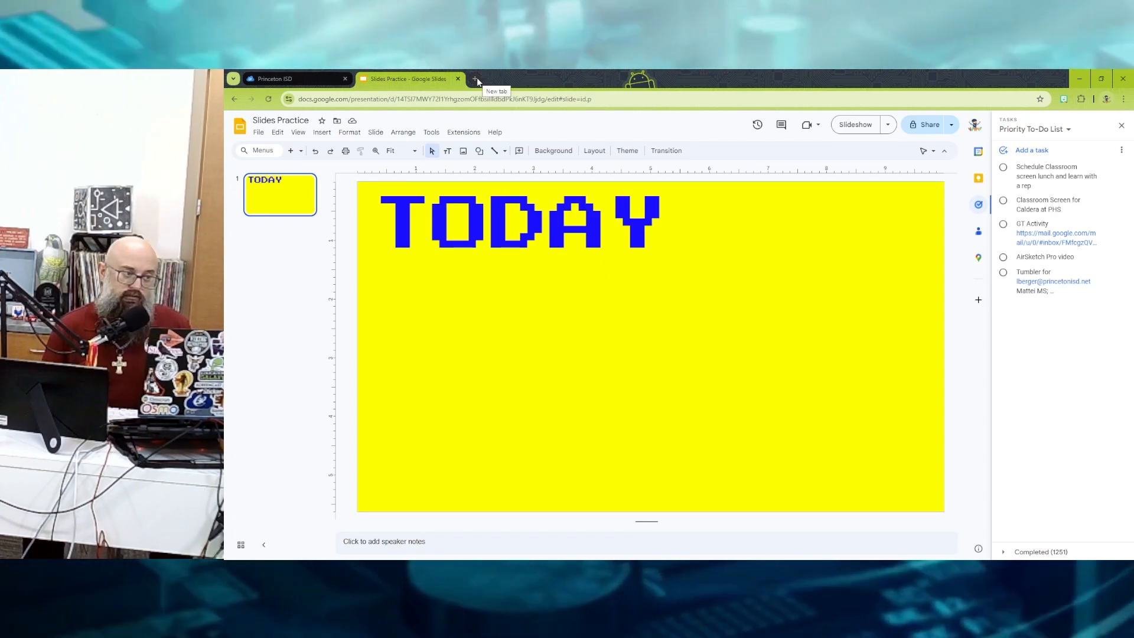
# Search the web for "todays weather" in a new browser tab.
pyautogui.click(475, 79)
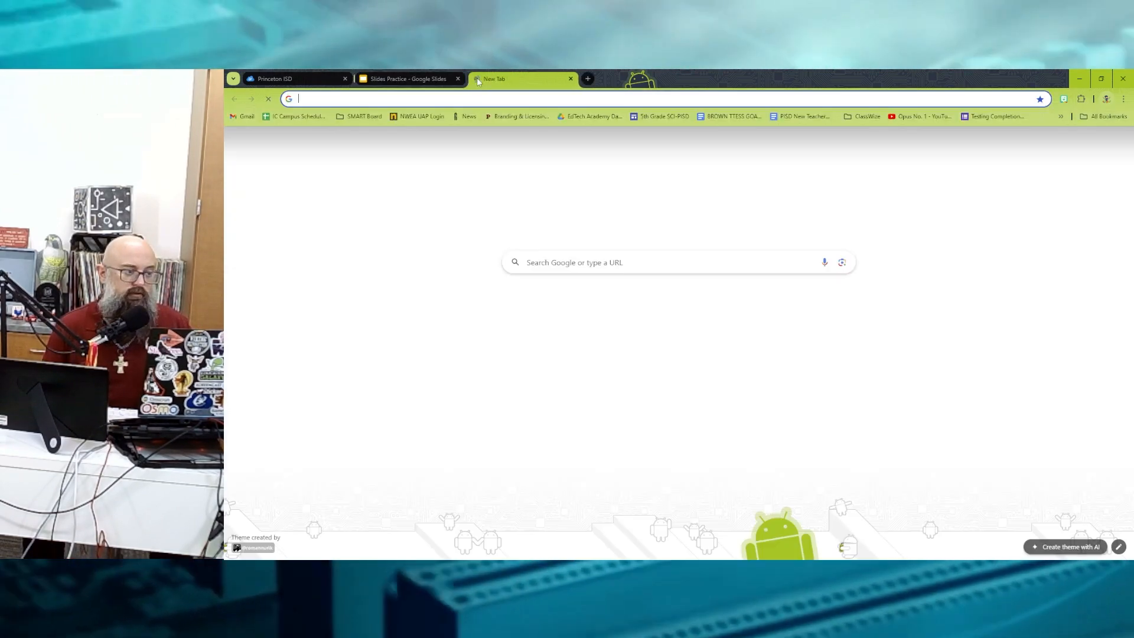
pyautogui.write('t')
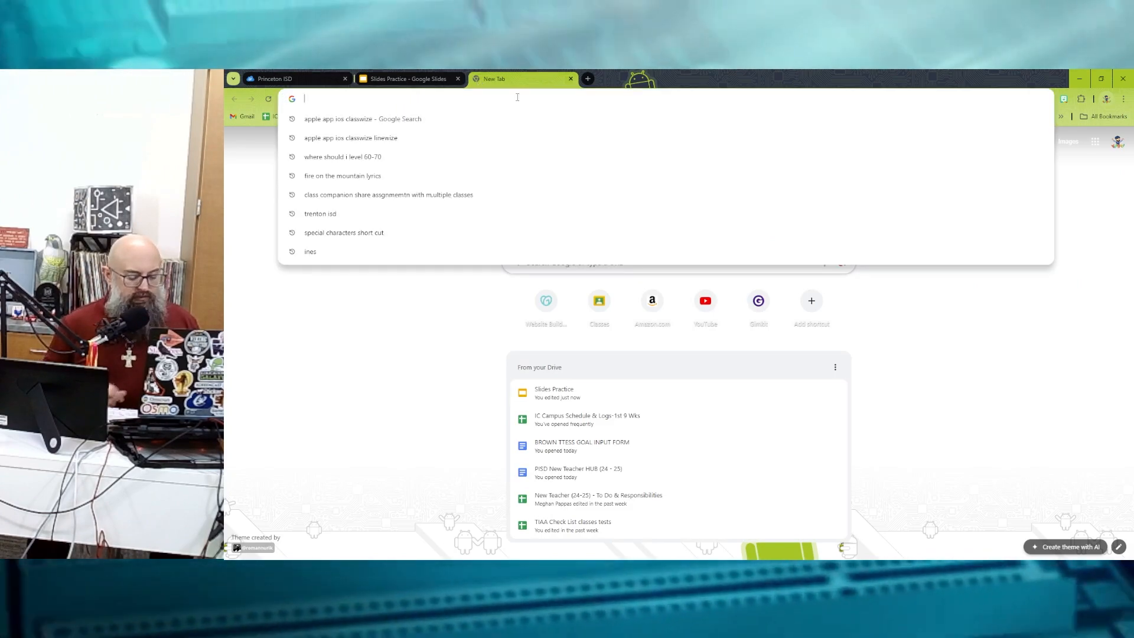
pyautogui.write('od')
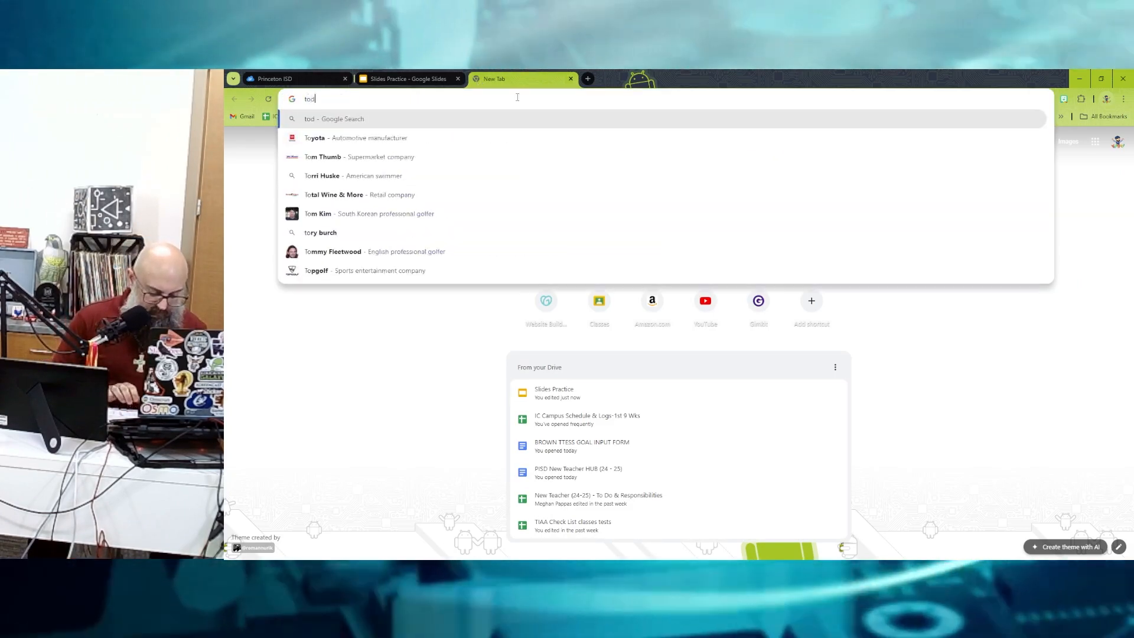
pyautogui.write('ays weather')
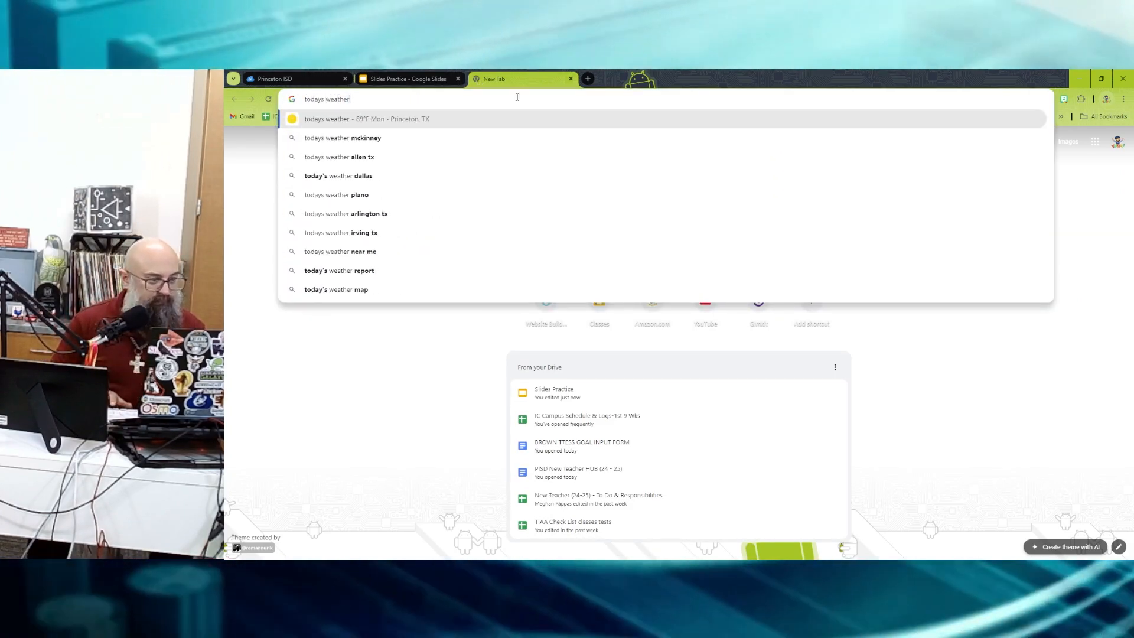
pyautogui.press('Return')
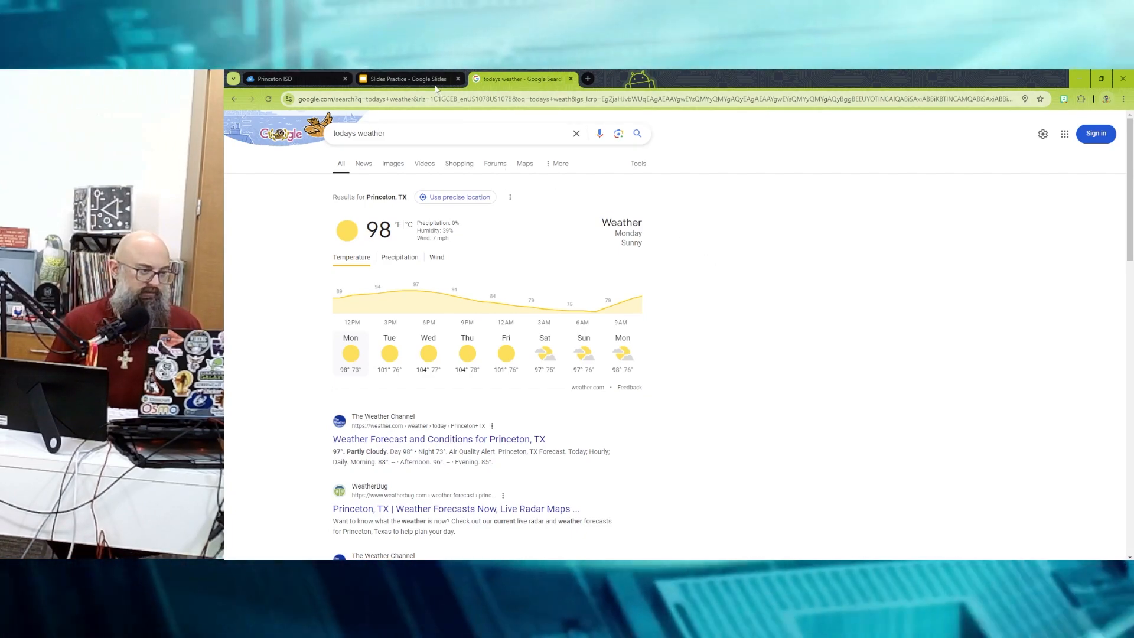
# Return to the Slides Practice presentation, search the web for "sun" images, and insert the orange cartoon sun with curved rays.
pyautogui.click(430, 82)
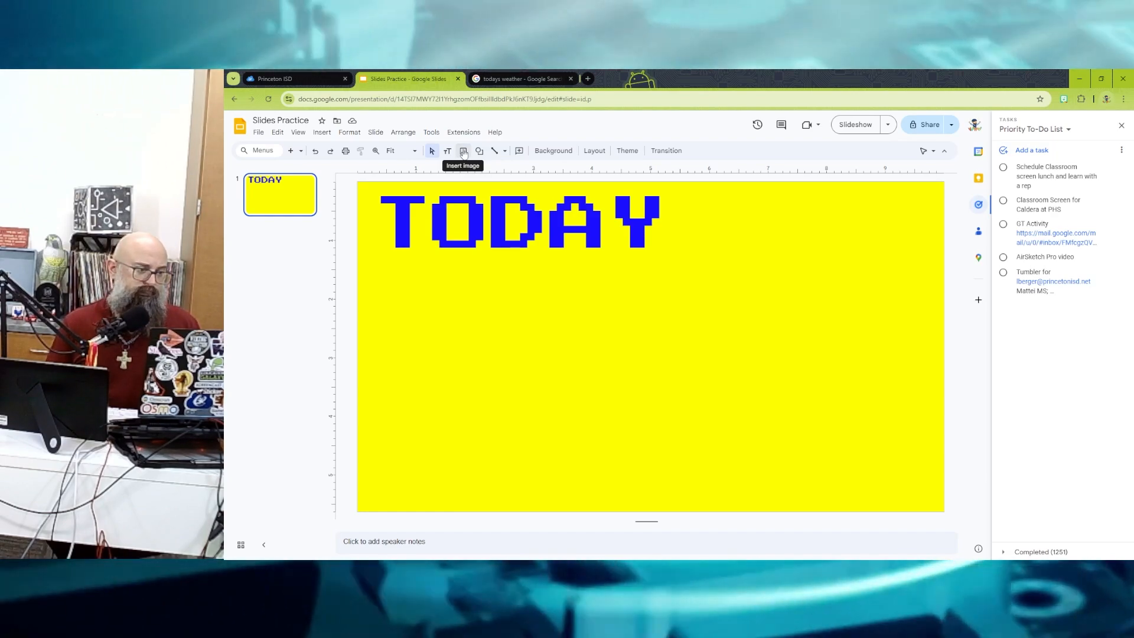
pyautogui.click(464, 152)
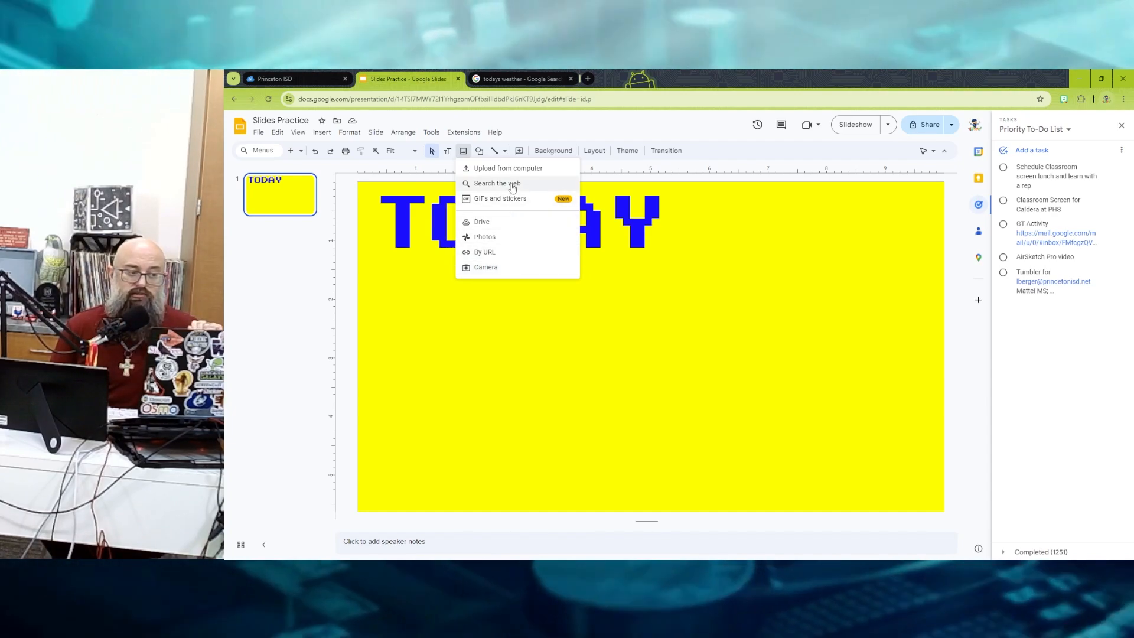
pyautogui.click(509, 185)
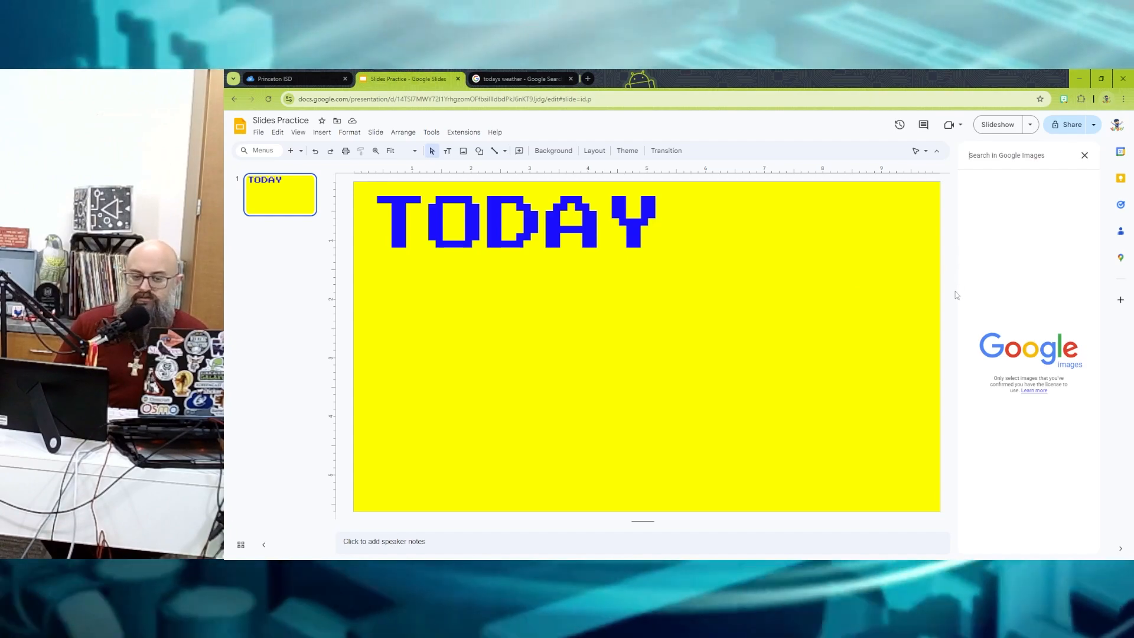
pyautogui.click(1008, 157)
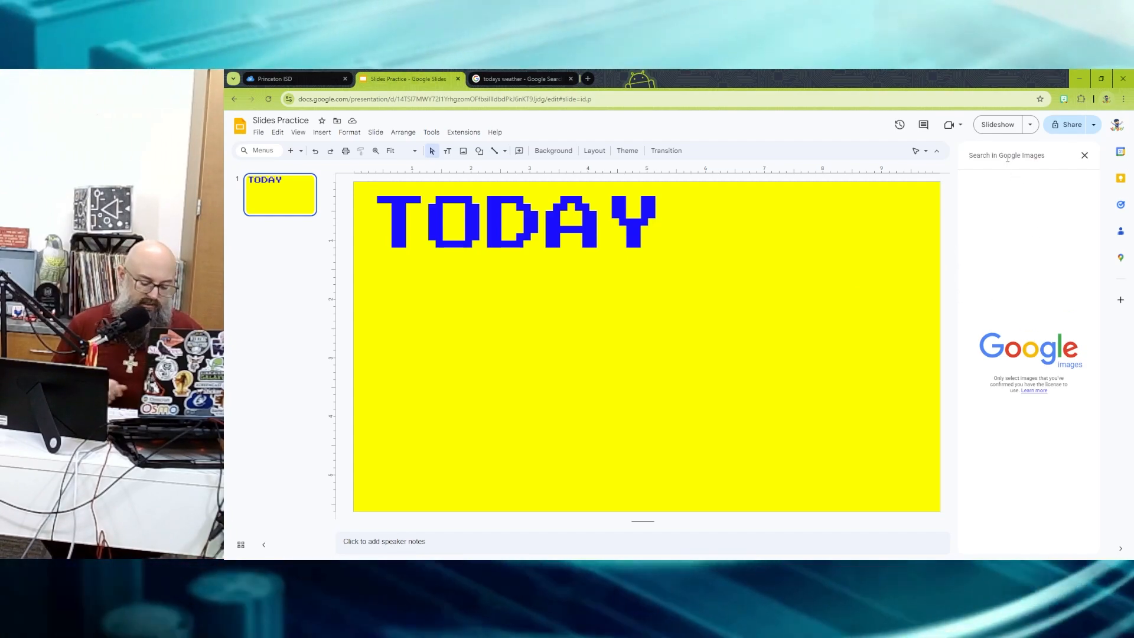
pyautogui.write('su')
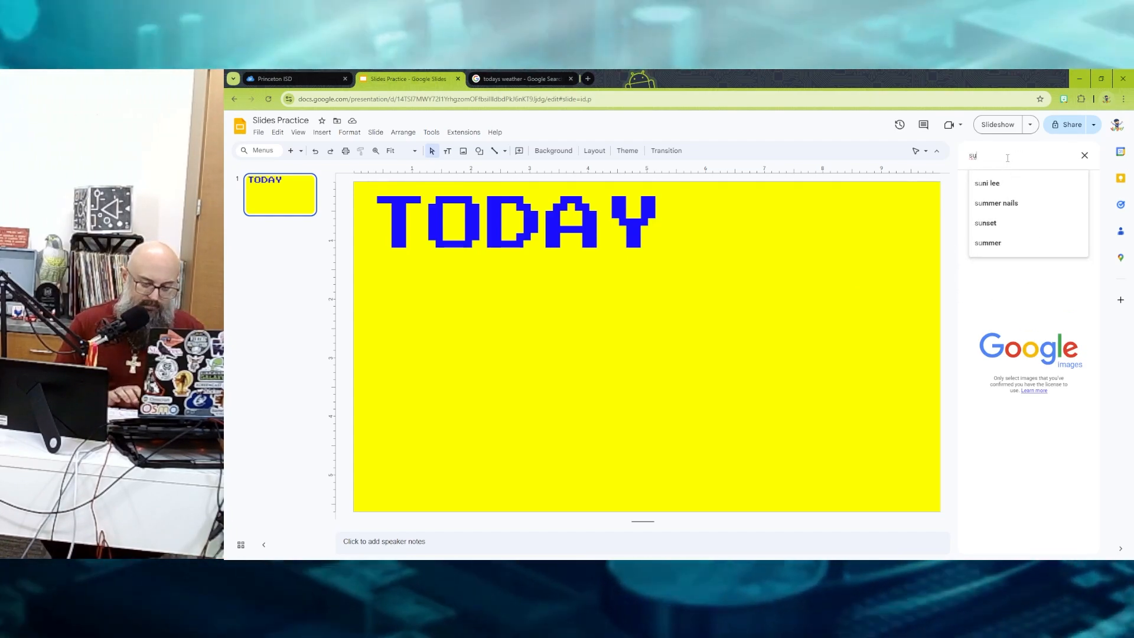
pyautogui.write('n')
pyautogui.press('Return')
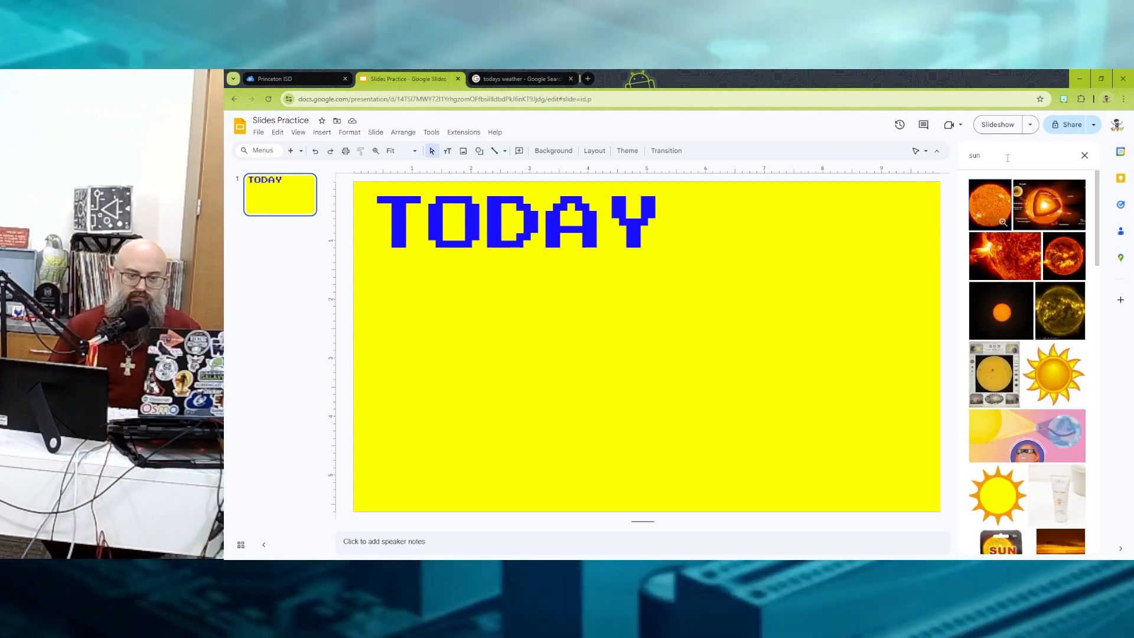
pyautogui.click(1051, 376)
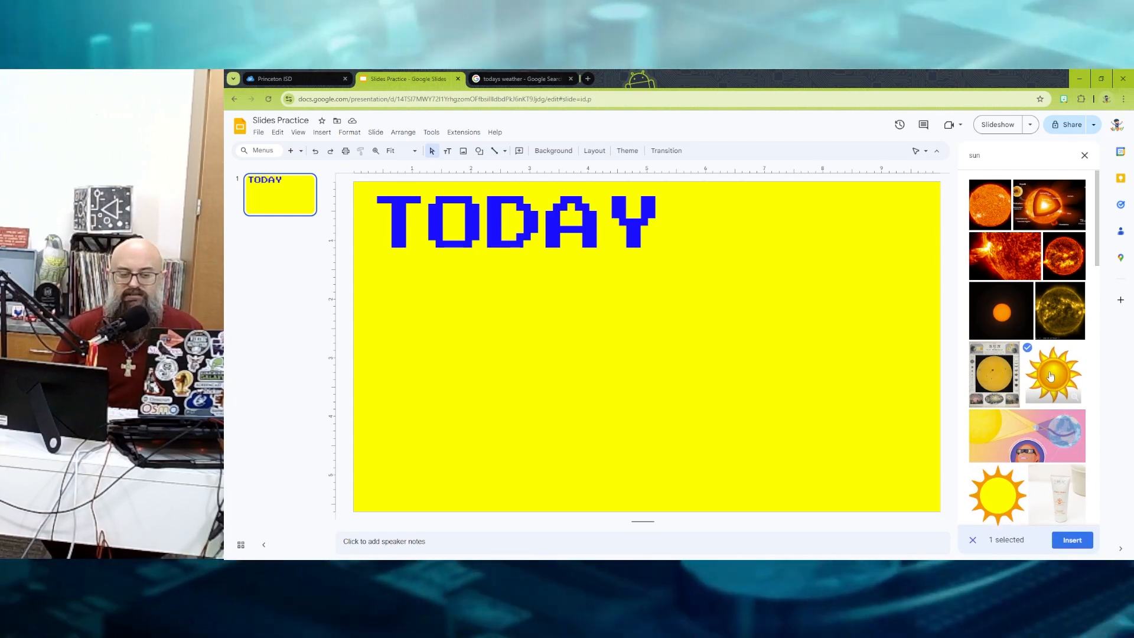
pyautogui.click(1072, 541)
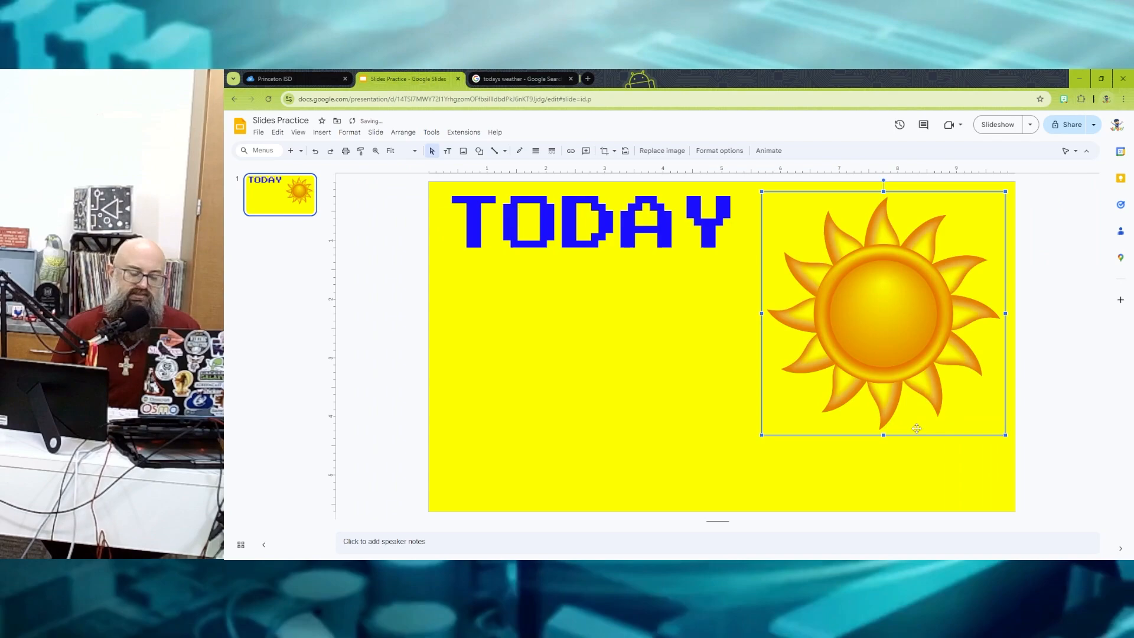
# Move the sun image below the start of the "TODAY" heading and shrink it to about half its size.
pyautogui.moveTo(923, 352); pyautogui.dragTo(623, 407)
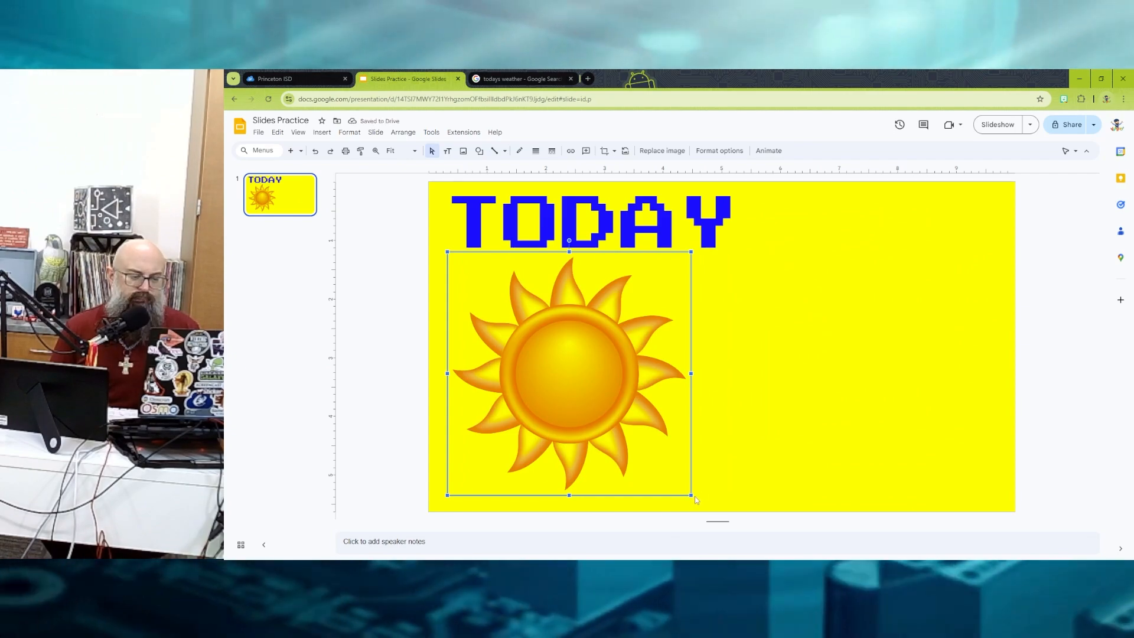
pyautogui.moveTo(691, 495); pyautogui.dragTo(562, 373)
pyautogui.click(650, 369)
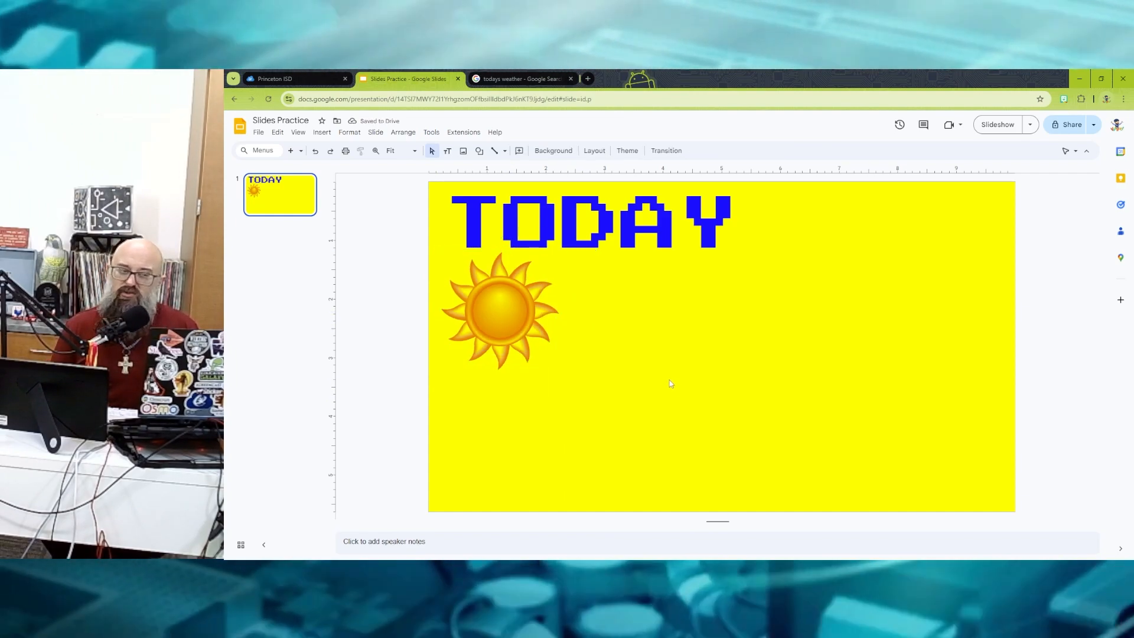
pyautogui.click(523, 321)
pyautogui.moveTo(522, 320); pyautogui.dragTo(522, 328)
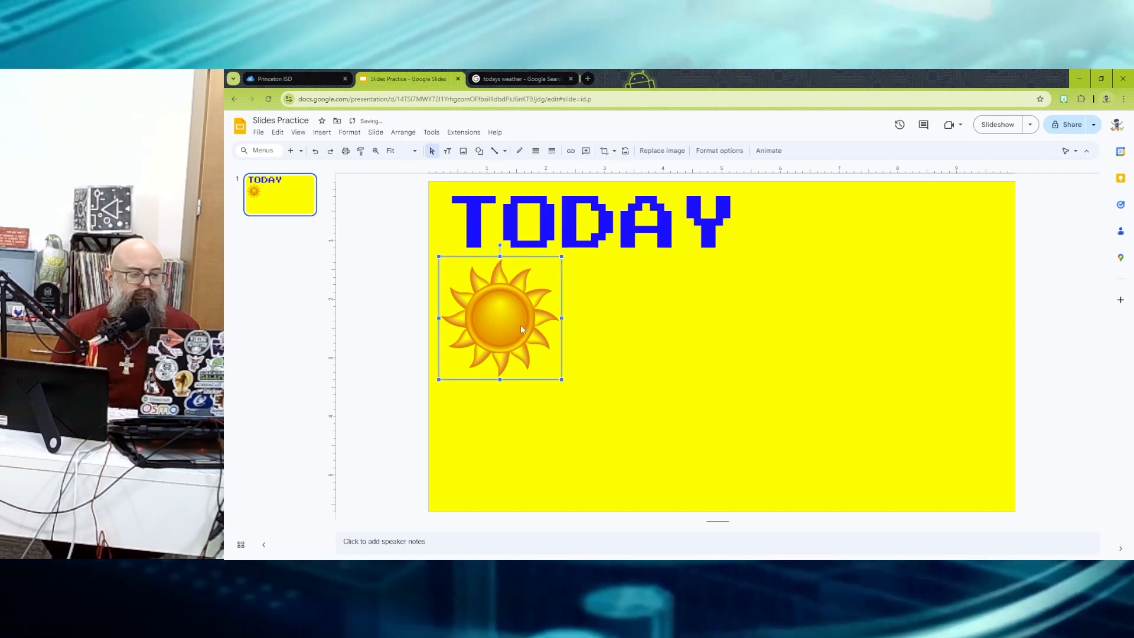
pyautogui.click(628, 329)
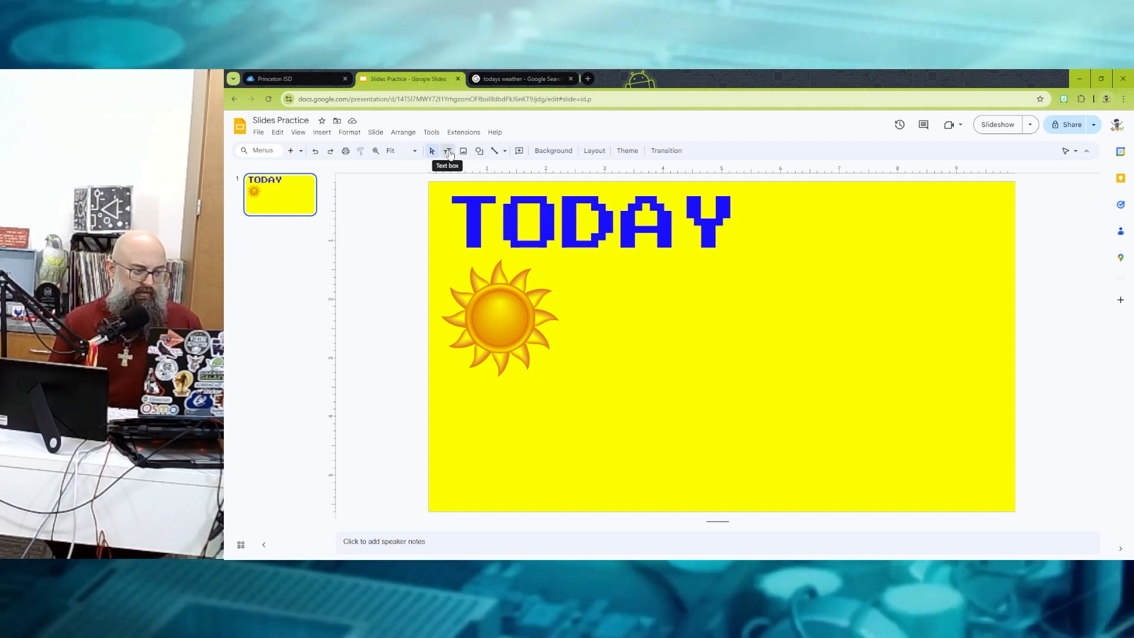
# Add a small text box beside the sun image containing "98".
pyautogui.click(449, 152)
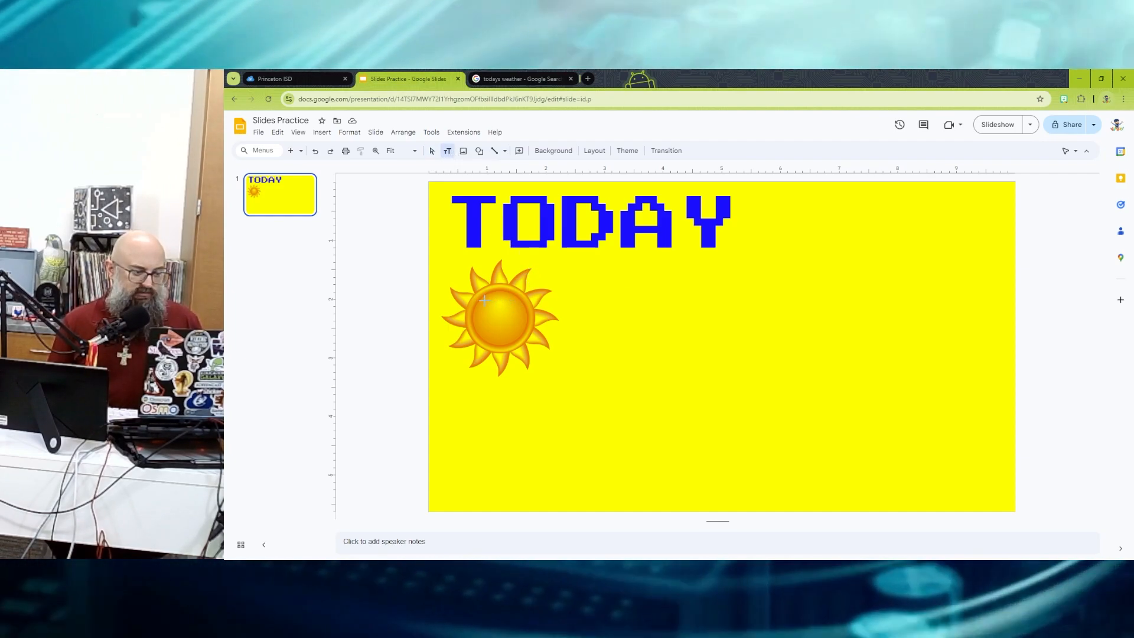
pyautogui.moveTo(572, 294); pyautogui.dragTo(636, 365)
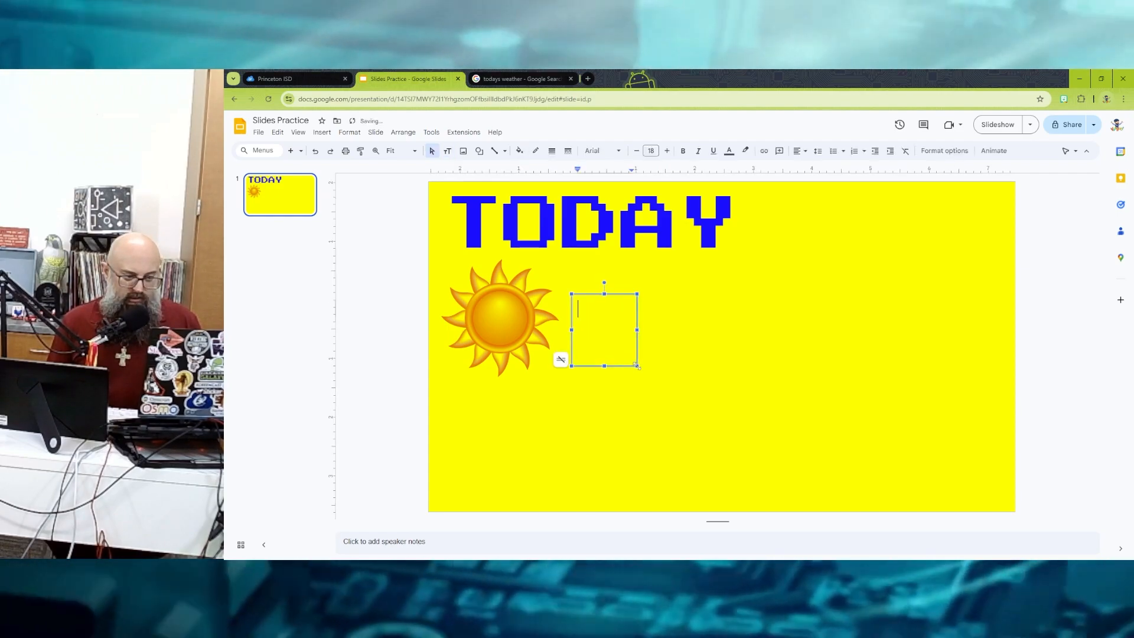
pyautogui.write('98')
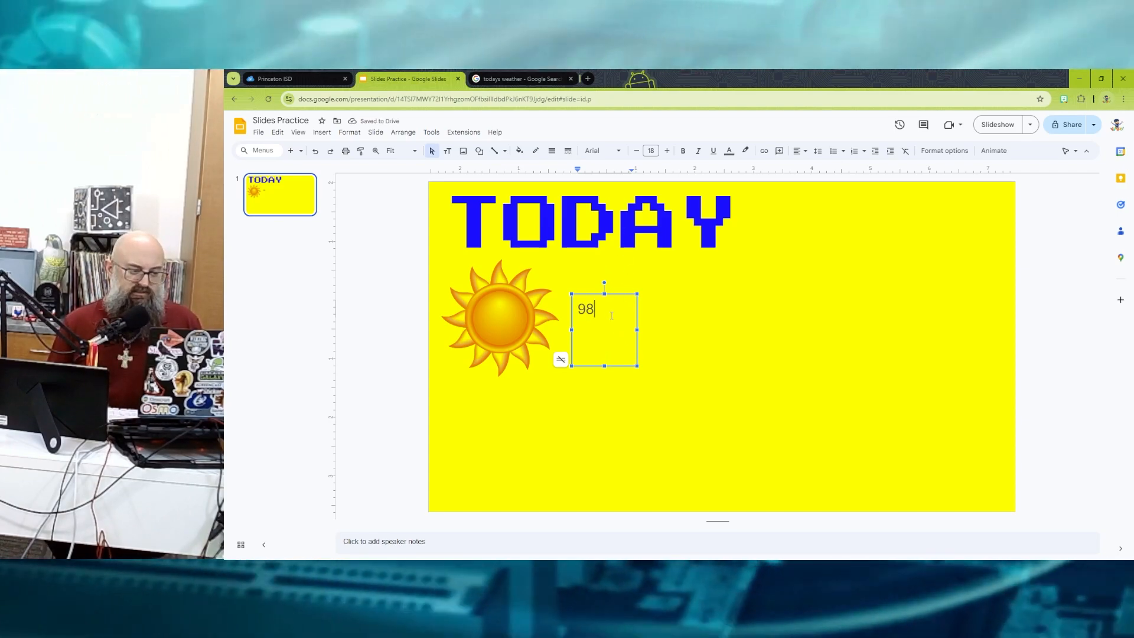
pyautogui.click(695, 321)
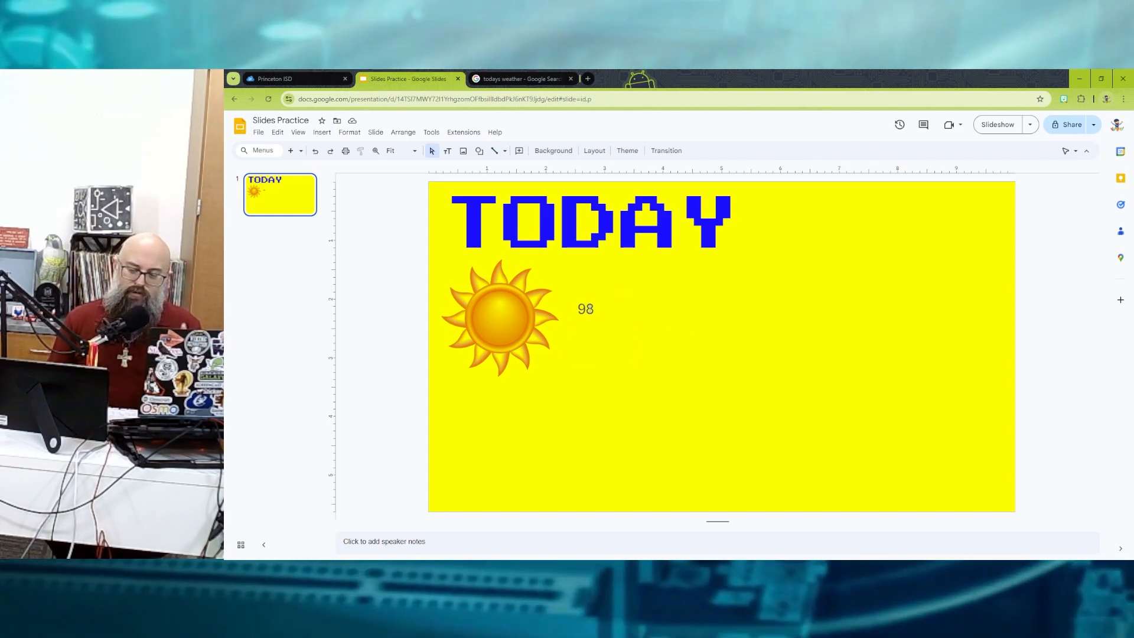
# Set the font size of "98" to 96 and widen its text box so both digits fit on one line.
pyautogui.click(589, 309)
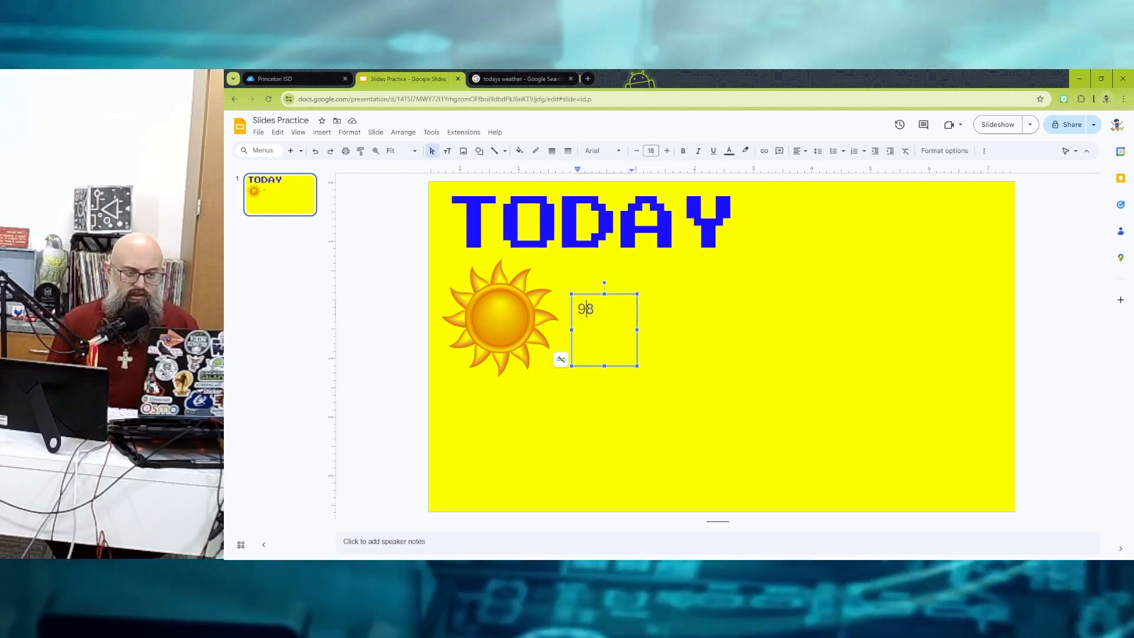
pyautogui.doubleClick(586, 309)
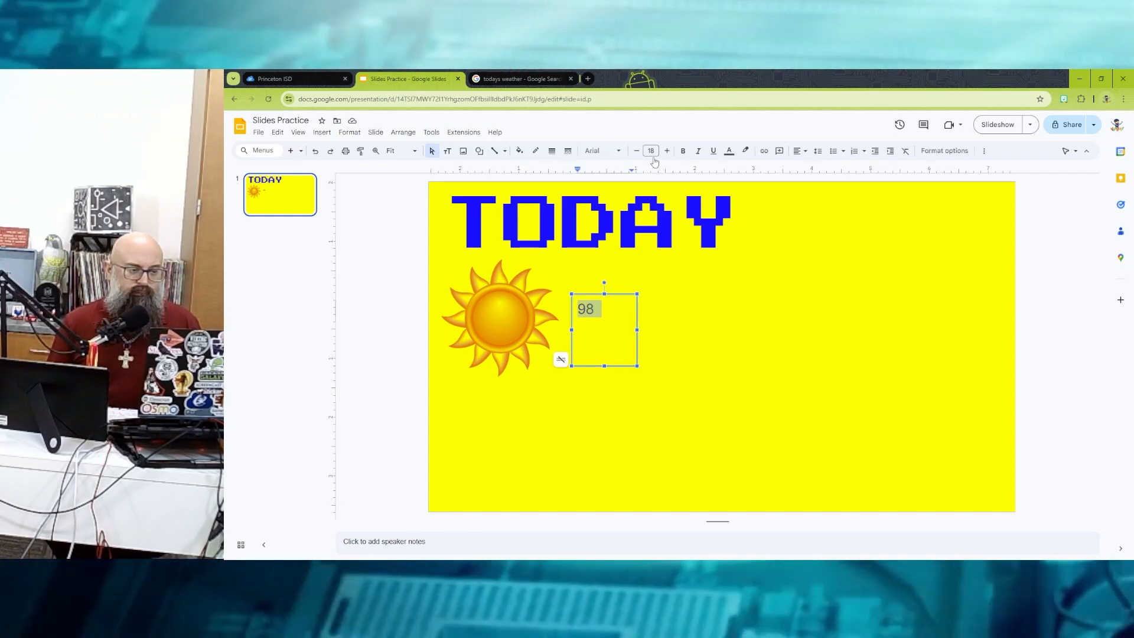
pyautogui.click(650, 150)
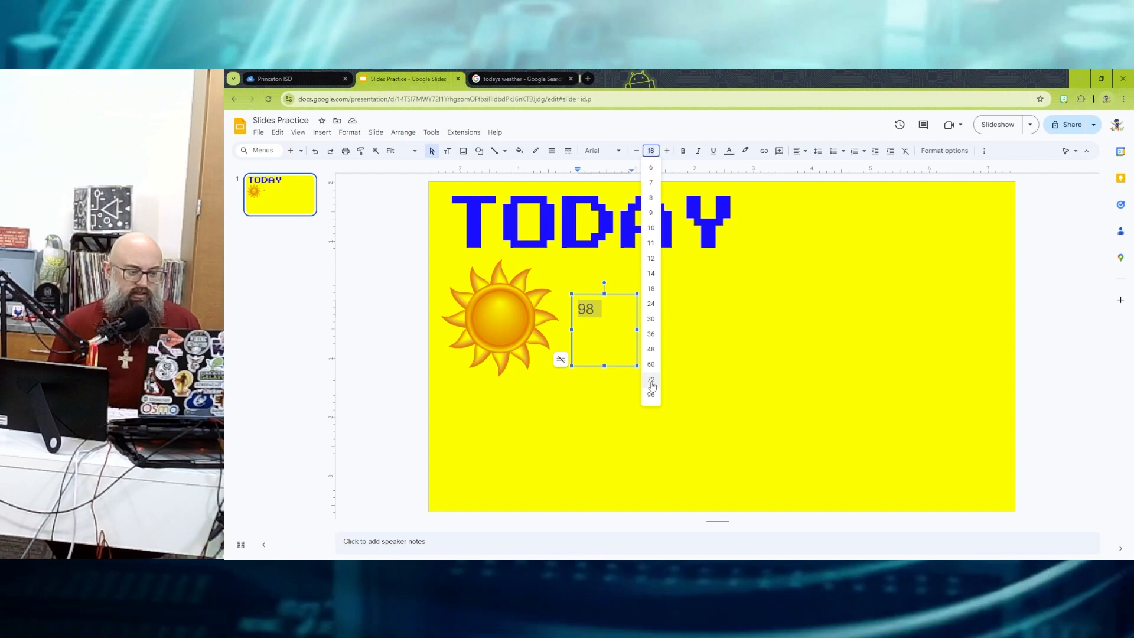
pyautogui.click(651, 395)
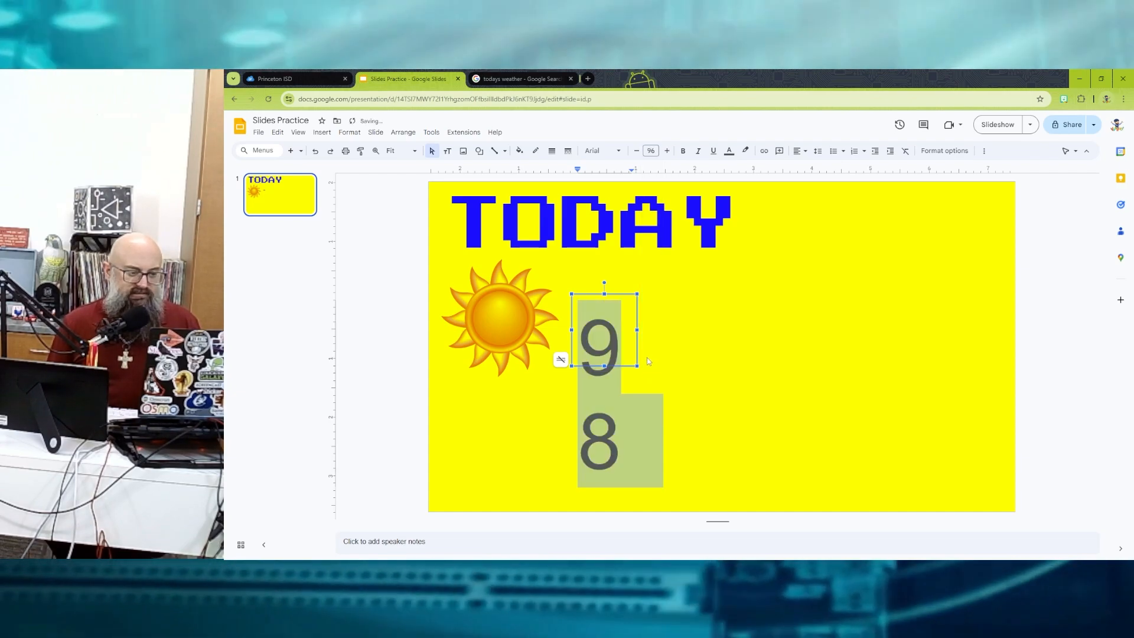
pyautogui.click(701, 342)
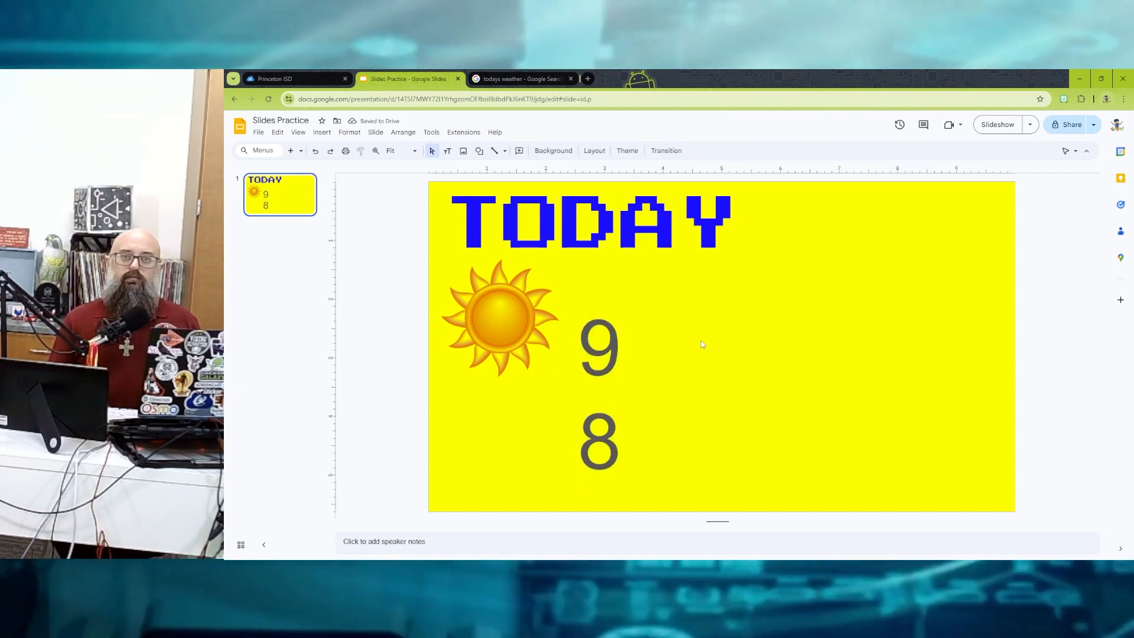
pyautogui.click(633, 330)
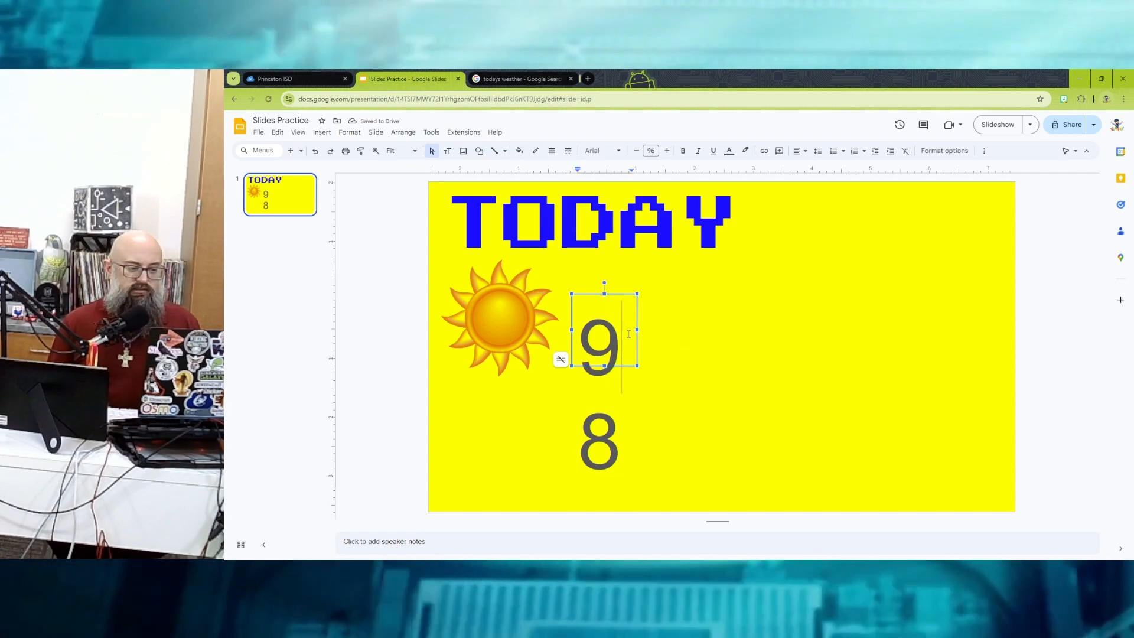
pyautogui.moveTo(635, 329); pyautogui.dragTo(697, 329)
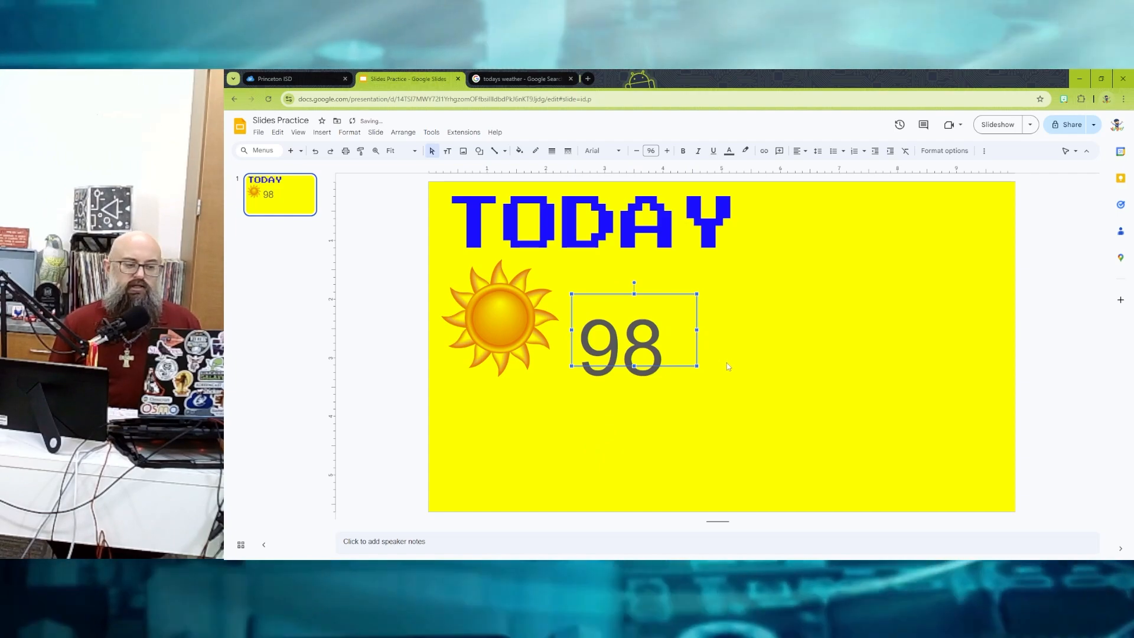
pyautogui.click(735, 357)
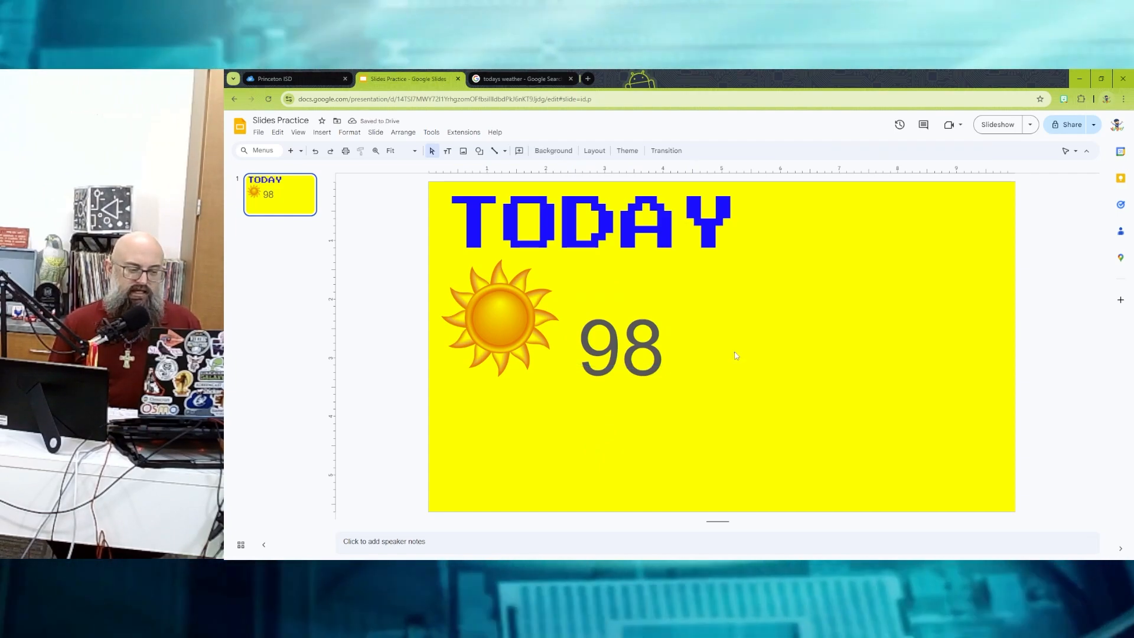
# Change the text color of "98" to blue and its font to Anton.
pyautogui.click(649, 356)
pyautogui.doubleClick(648, 356)
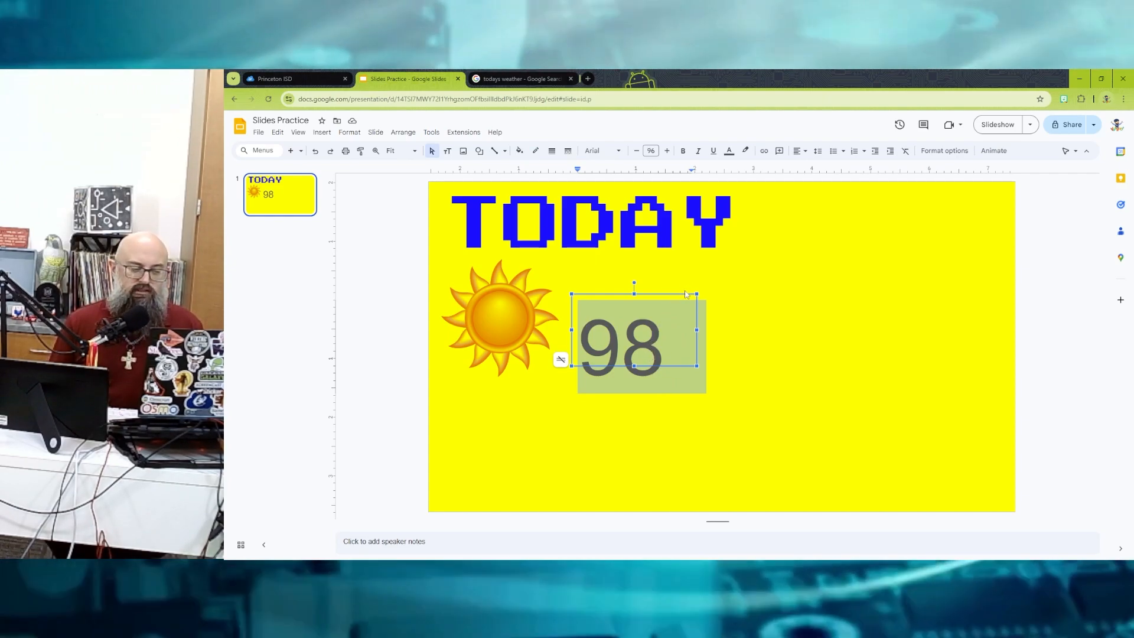
pyautogui.click(730, 151)
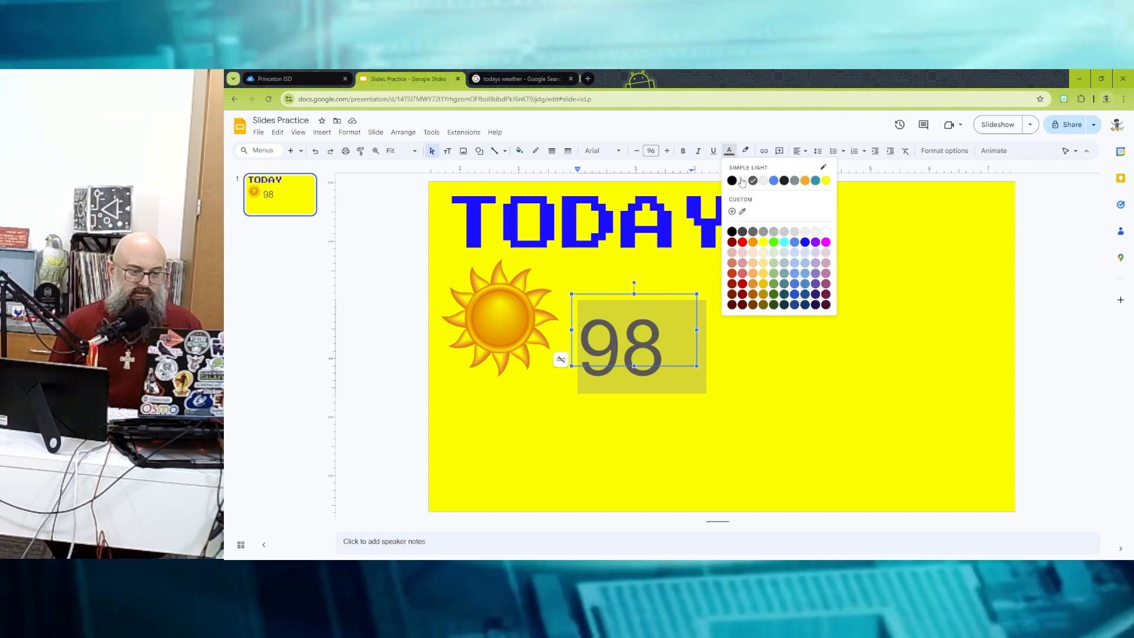
pyautogui.click(805, 242)
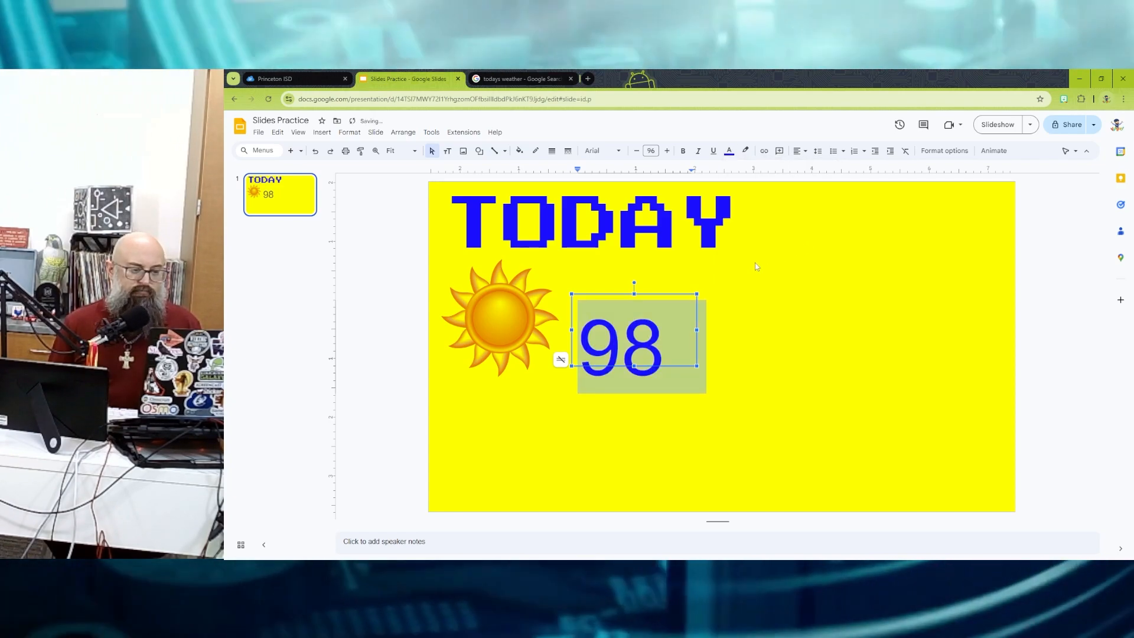
pyautogui.click(618, 151)
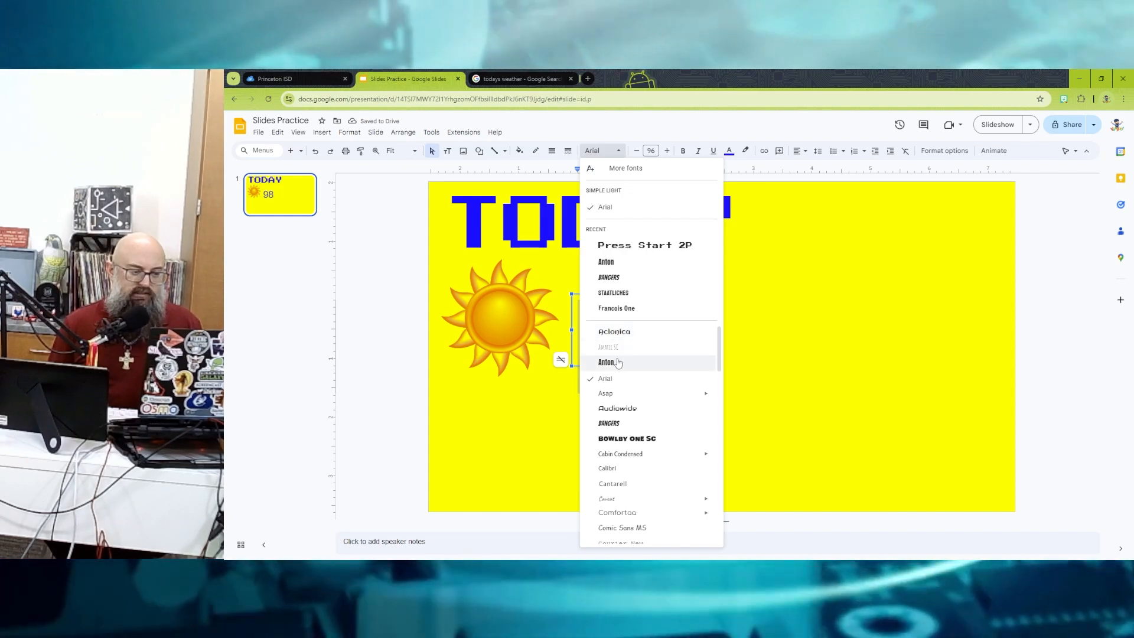
pyautogui.click(618, 362)
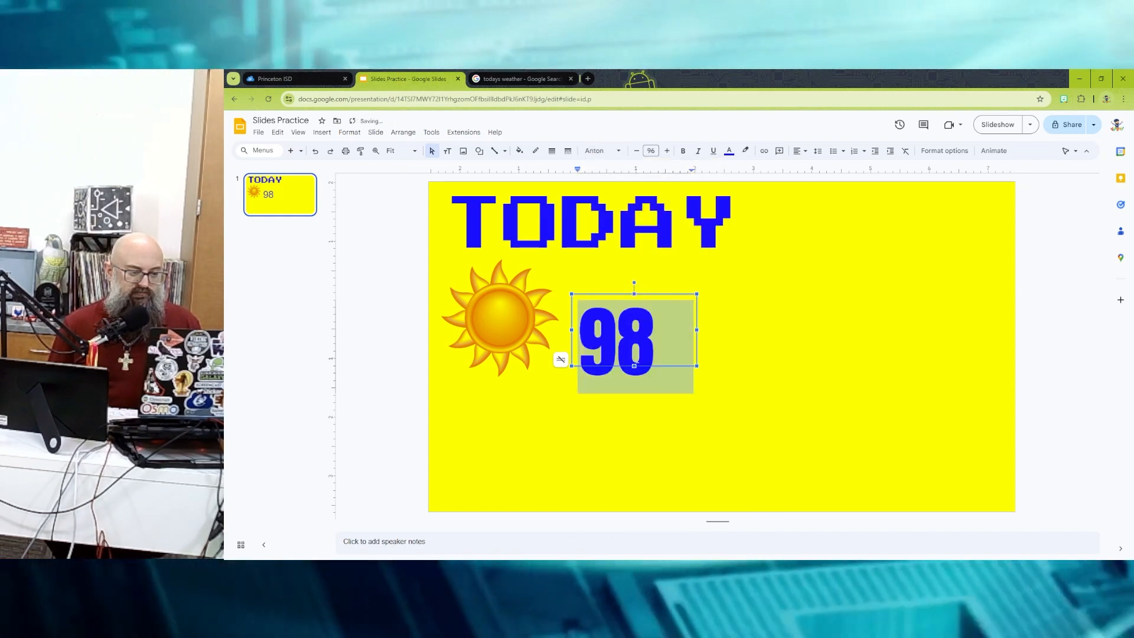
pyautogui.click(733, 361)
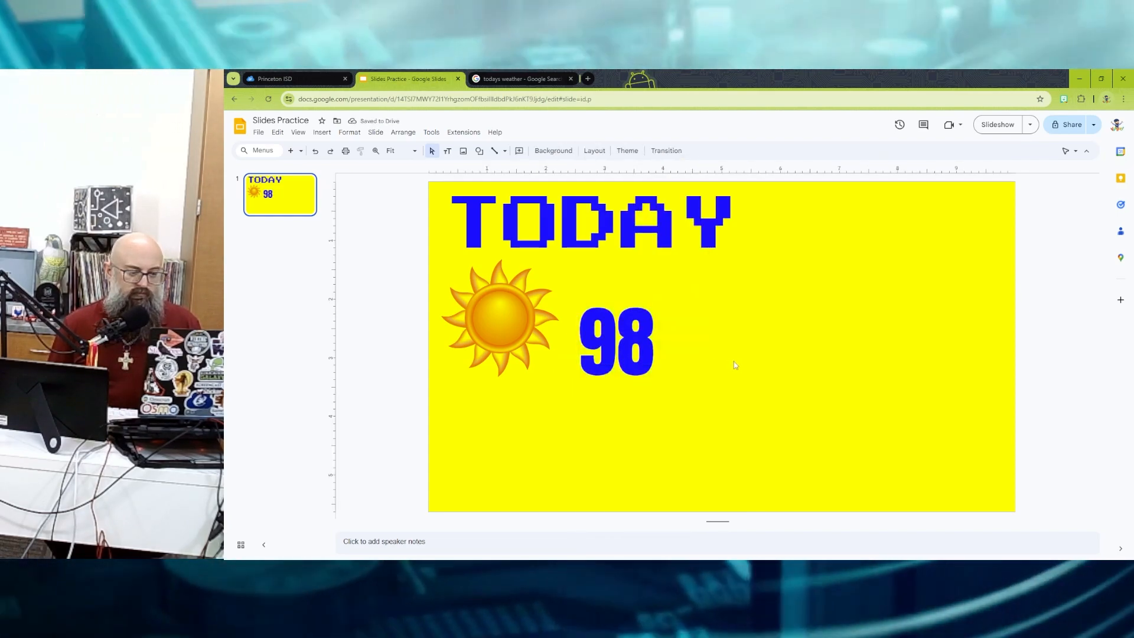
# Narrow the "98" text box from its far side and extend it downward so it encloses both digits.
pyautogui.click(665, 352)
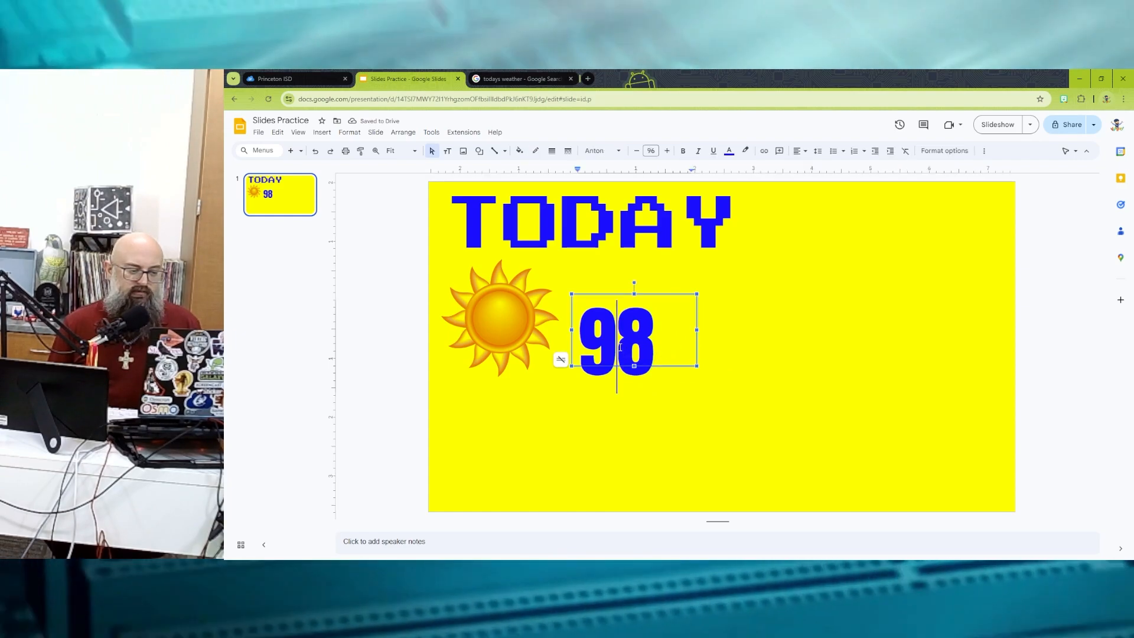
pyautogui.moveTo(689, 331); pyautogui.dragTo(667, 331)
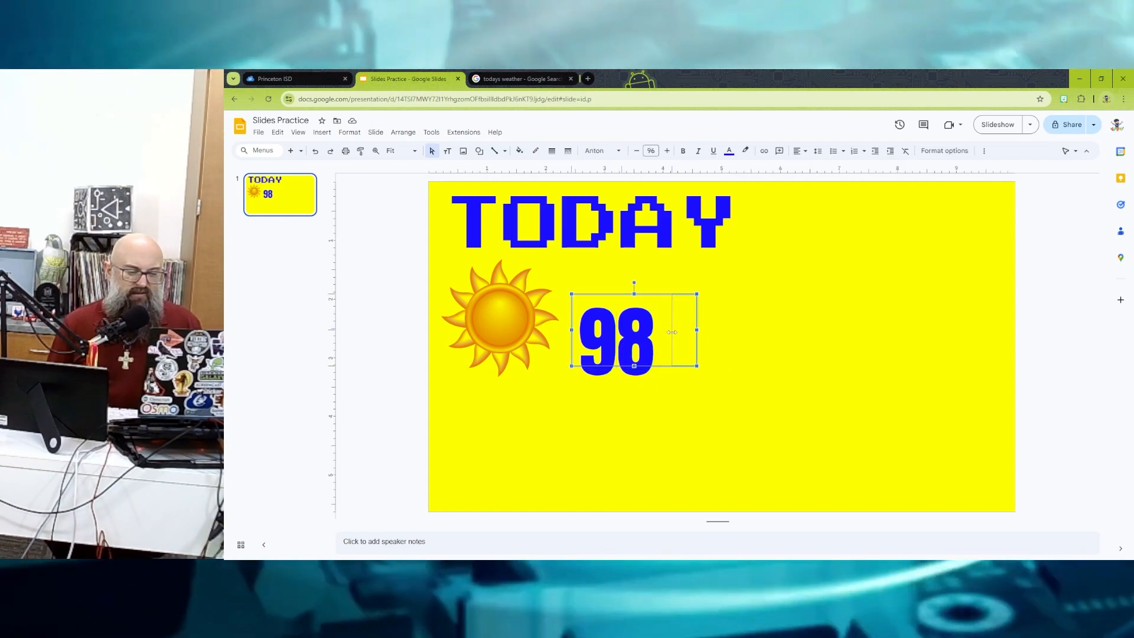
pyautogui.click(721, 353)
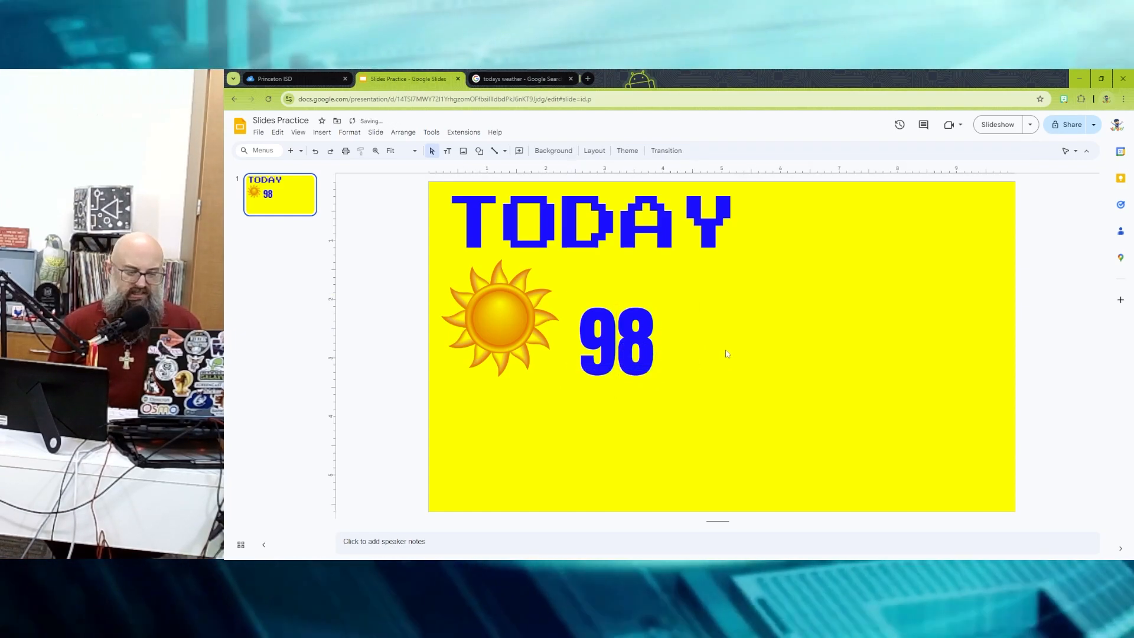
pyautogui.click(645, 337)
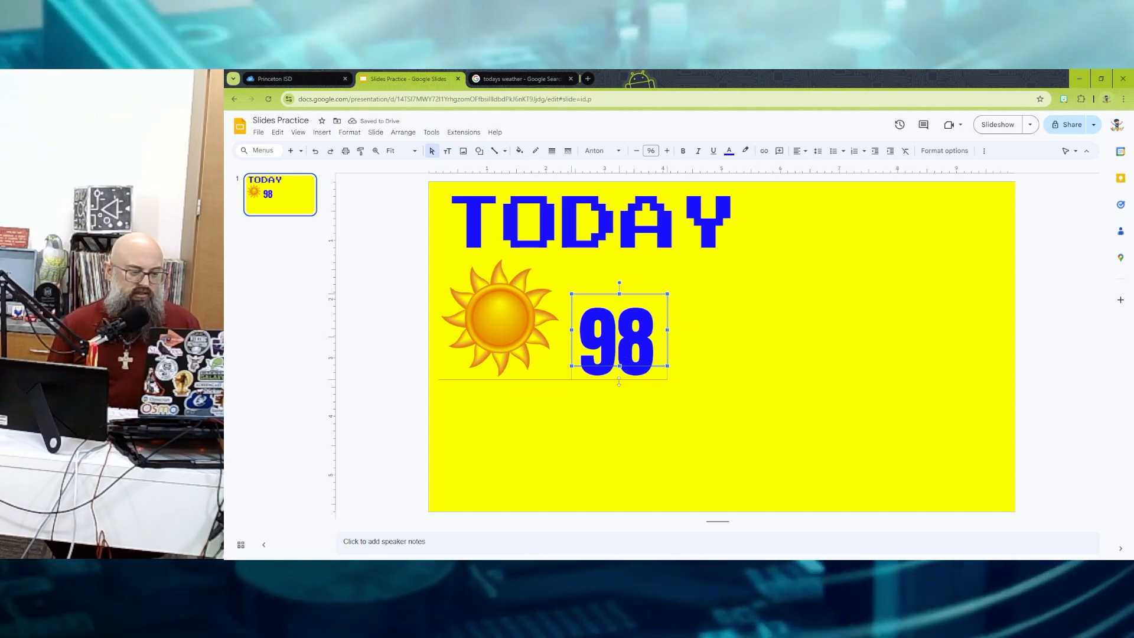
pyautogui.click(713, 378)
pyautogui.click(619, 353)
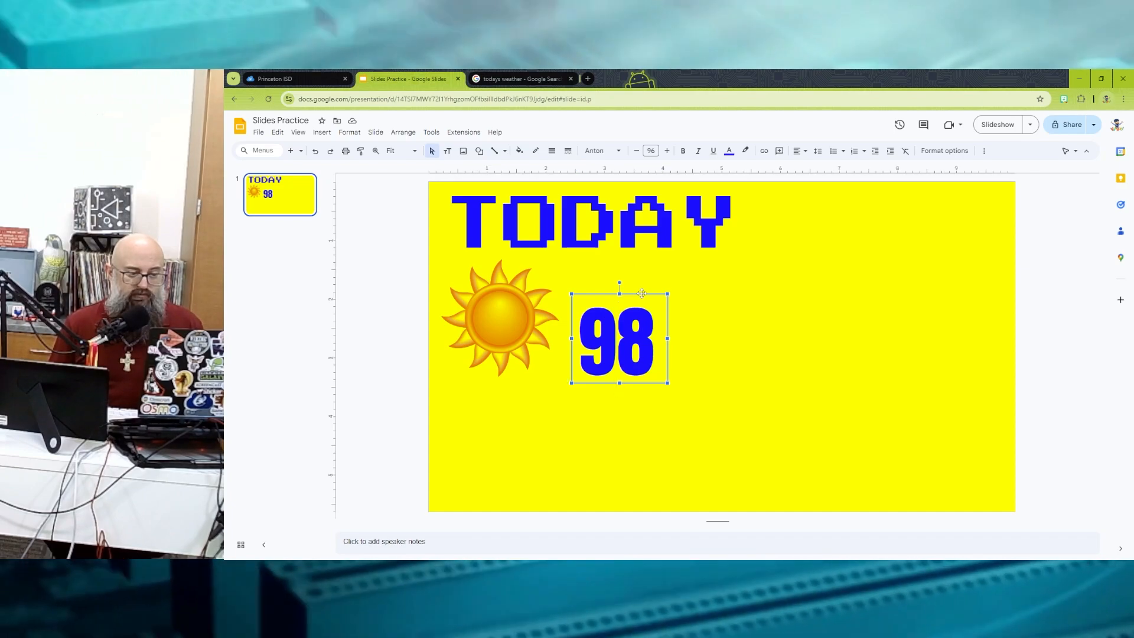
# Move the "98" text box onto the center of the sun image.
pyautogui.moveTo(642, 293); pyautogui.dragTo(522, 272)
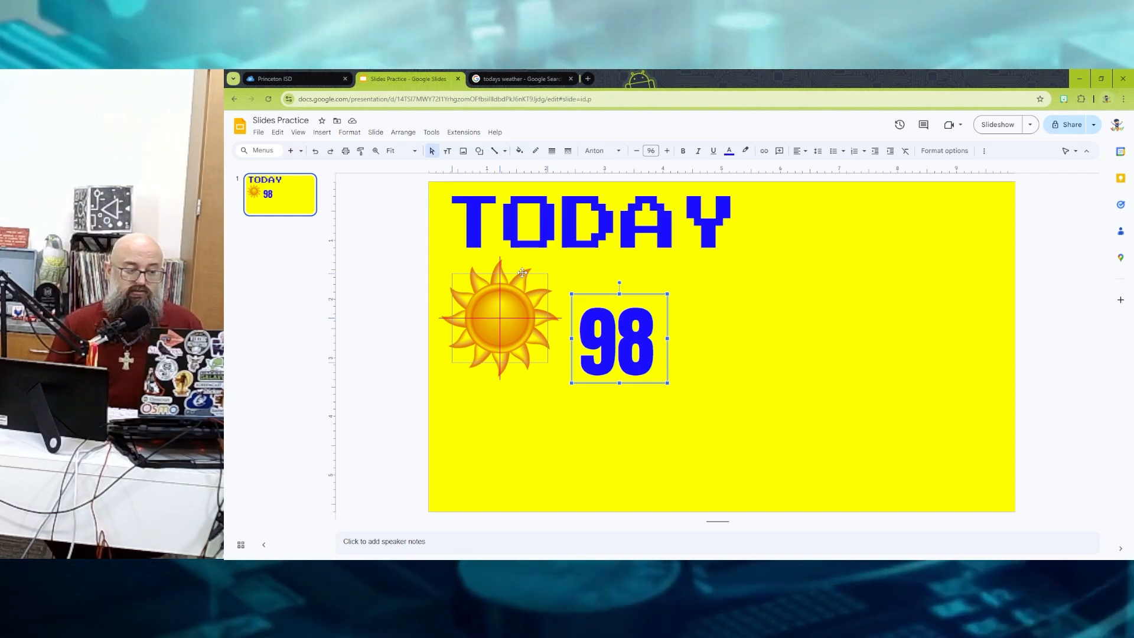
pyautogui.moveTo(522, 273); pyautogui.dragTo(522, 272)
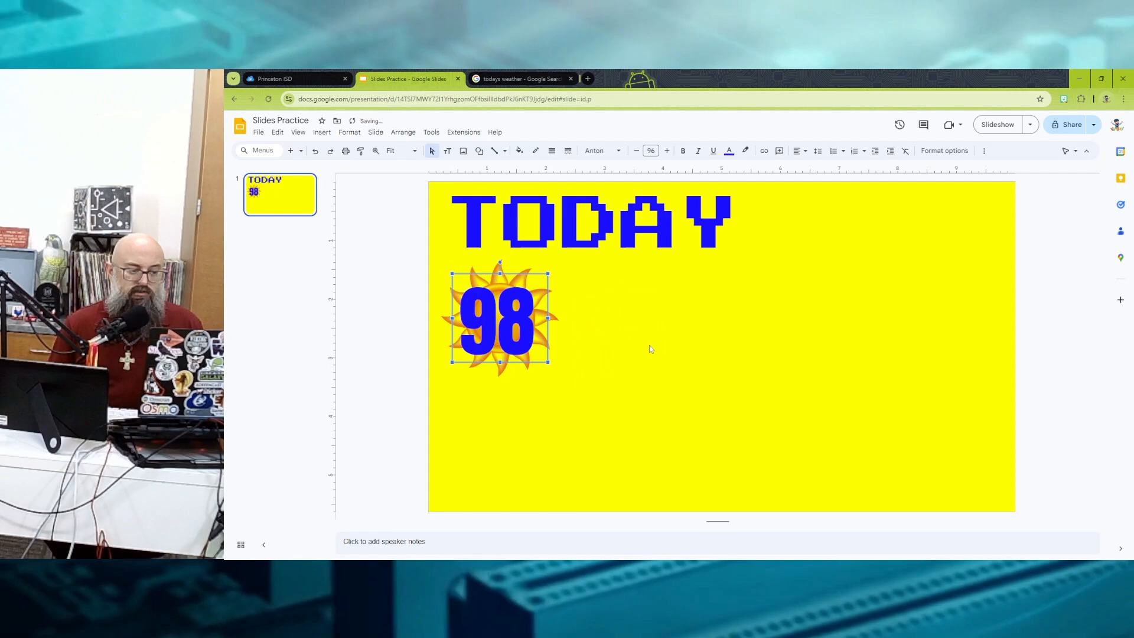
pyautogui.click(659, 358)
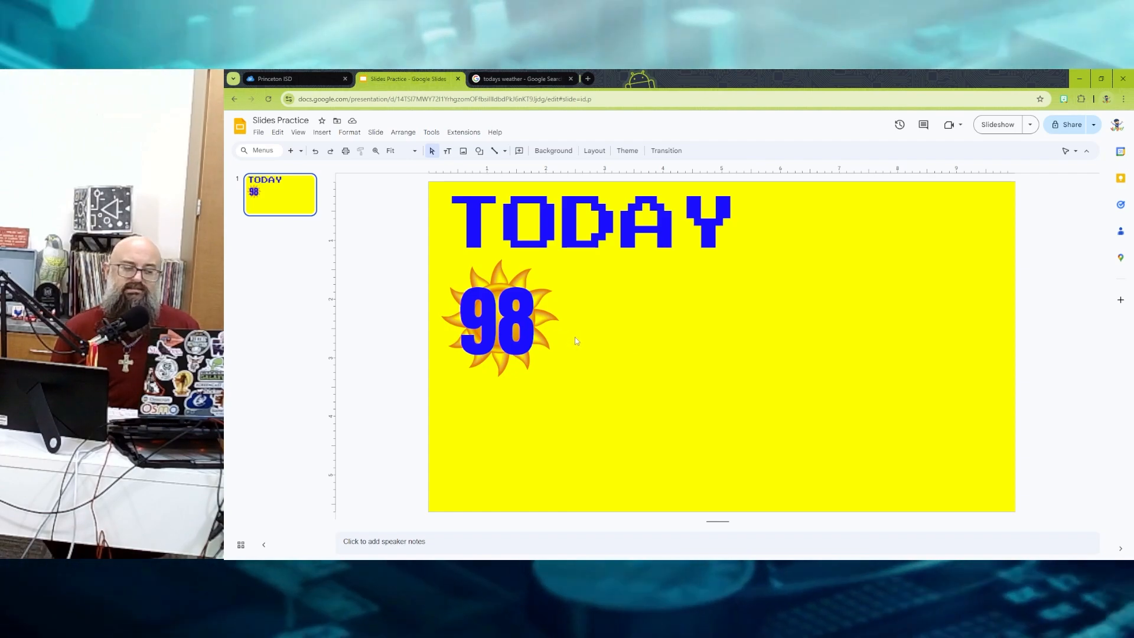
# Enlarge the sun image proportionally to about 1.4 times its size, keeping its upper-left corner in place.
pyautogui.click(561, 318)
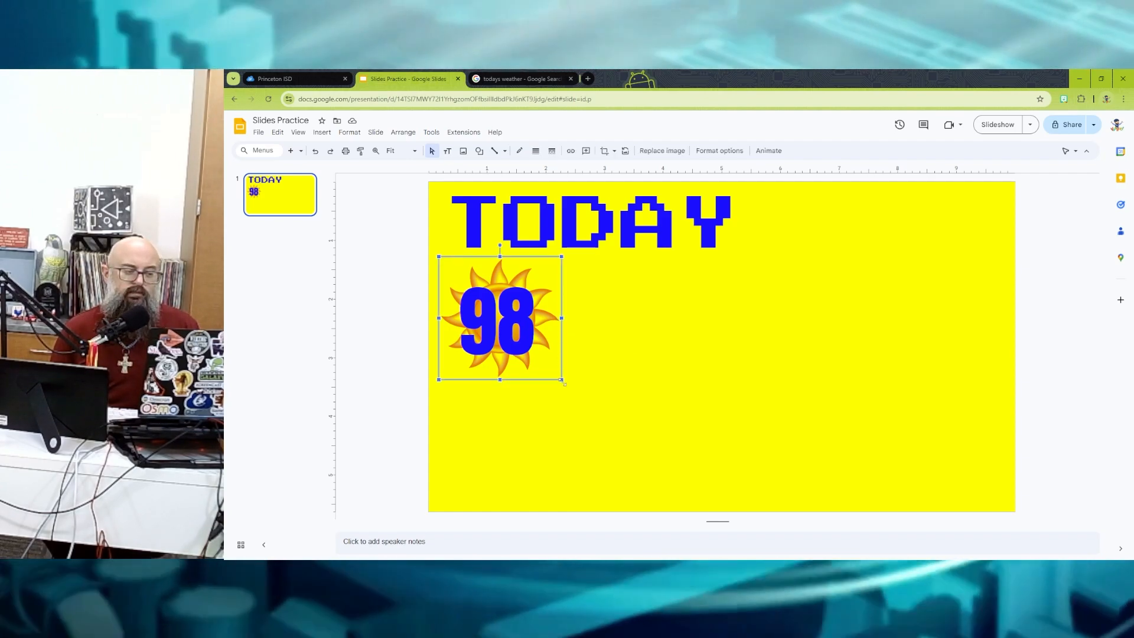
pyautogui.moveTo(561, 380); pyautogui.dragTo(608, 426)
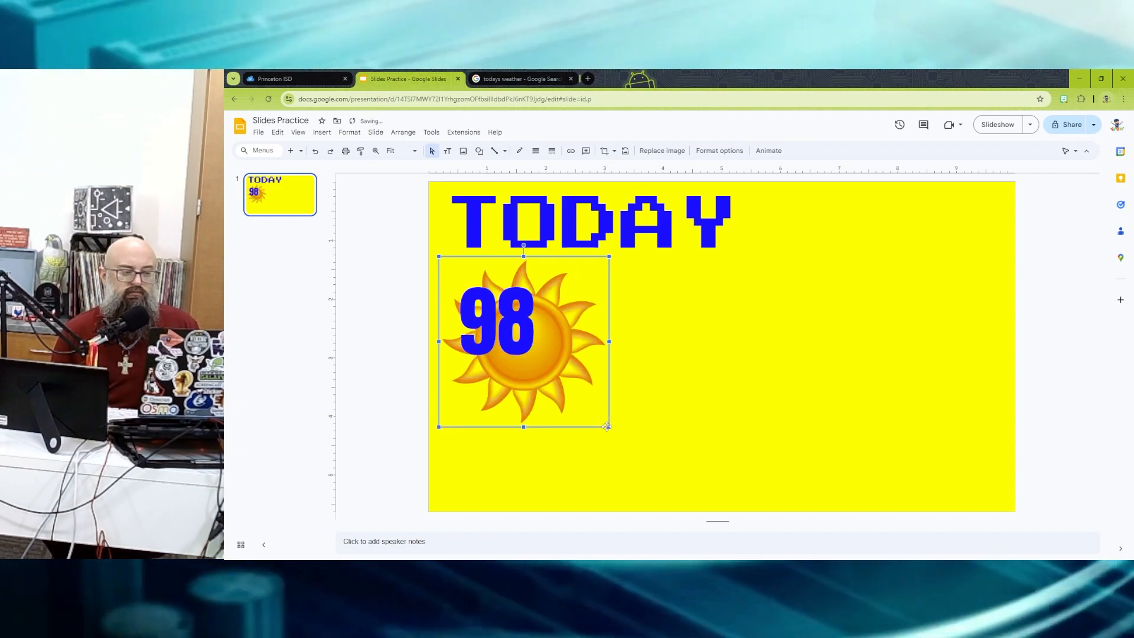
pyautogui.click(686, 338)
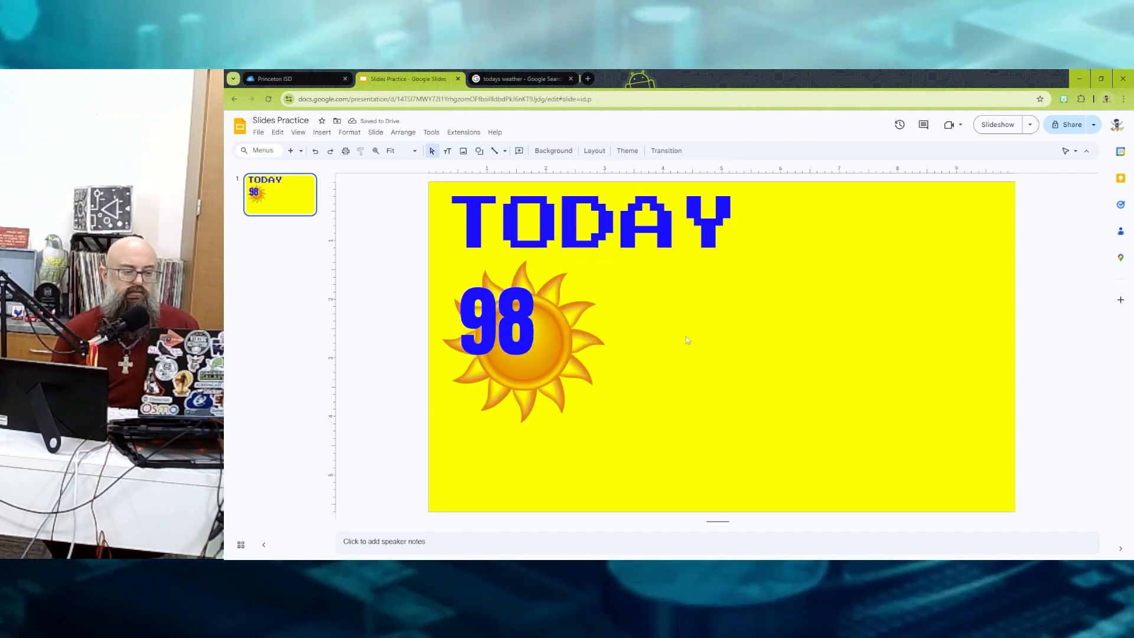
# Reposition the "98" text box so it is centered over the enlarged sun.
pyautogui.click(521, 323)
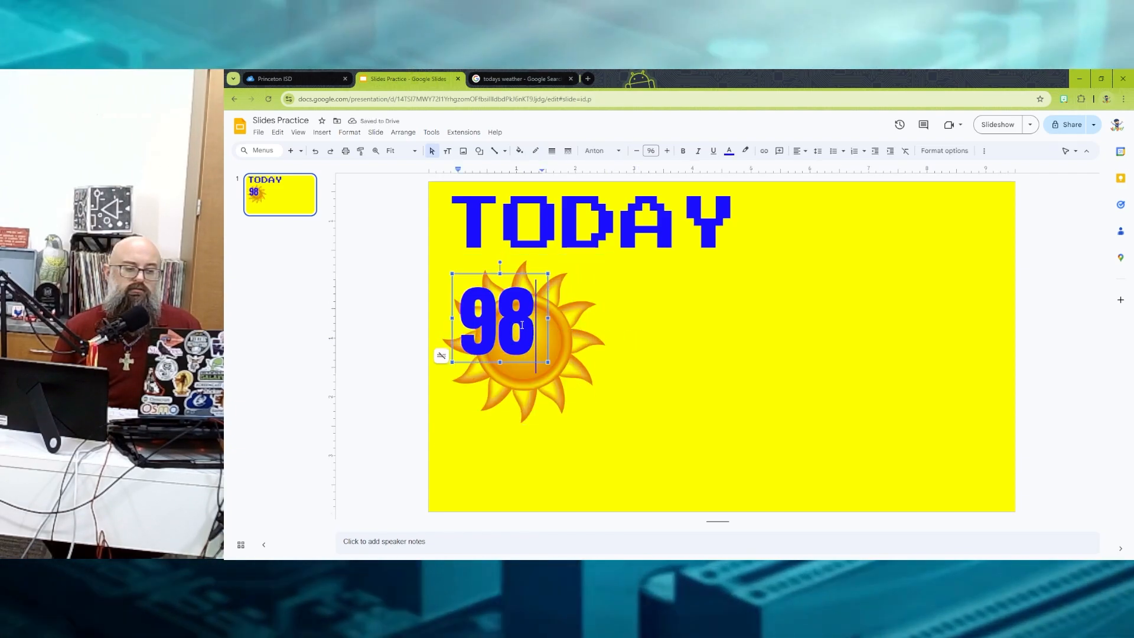
pyautogui.moveTo(519, 274); pyautogui.dragTo(542, 295)
pyautogui.click(696, 331)
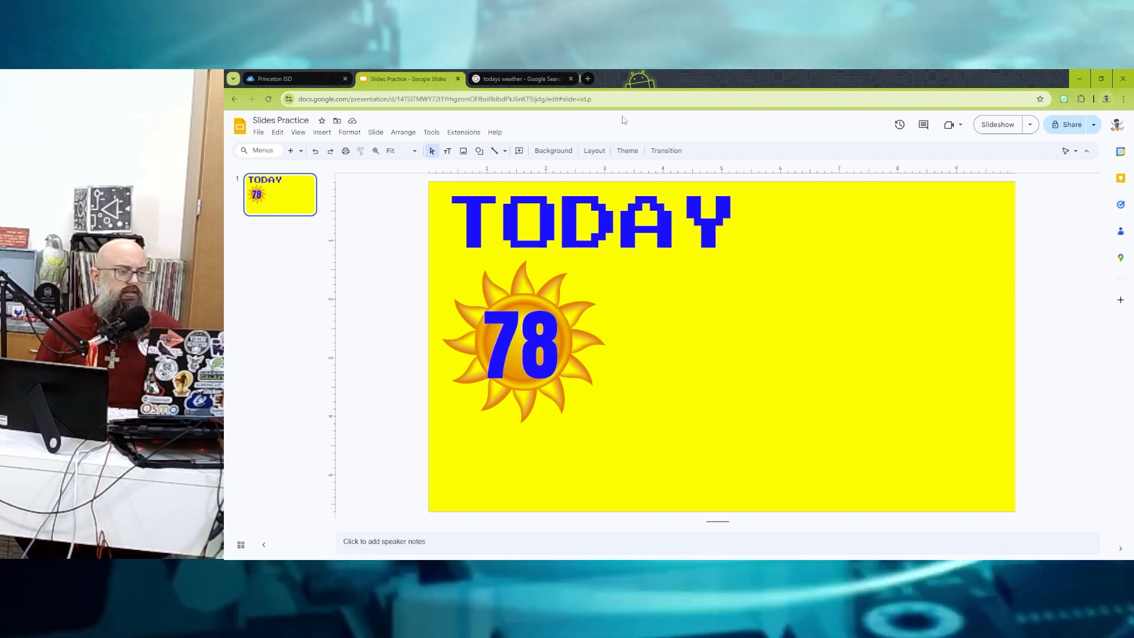
# Copy the web address of the "todays weather" Google search results and return to the Slides Practice presentation.
pyautogui.click(527, 81)
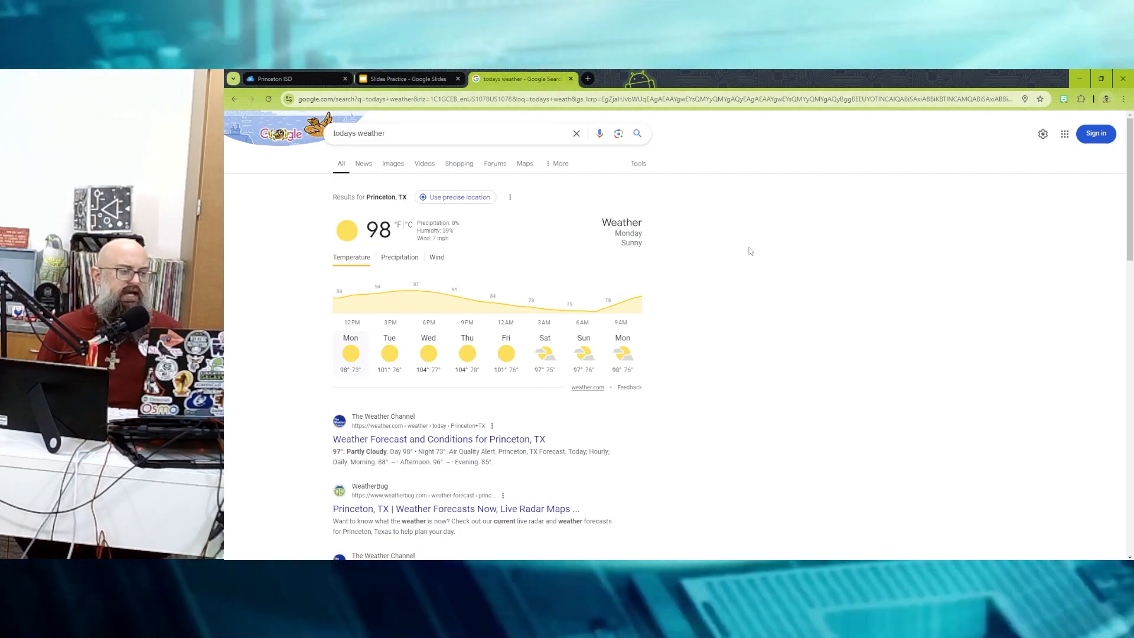
pyautogui.click(548, 101)
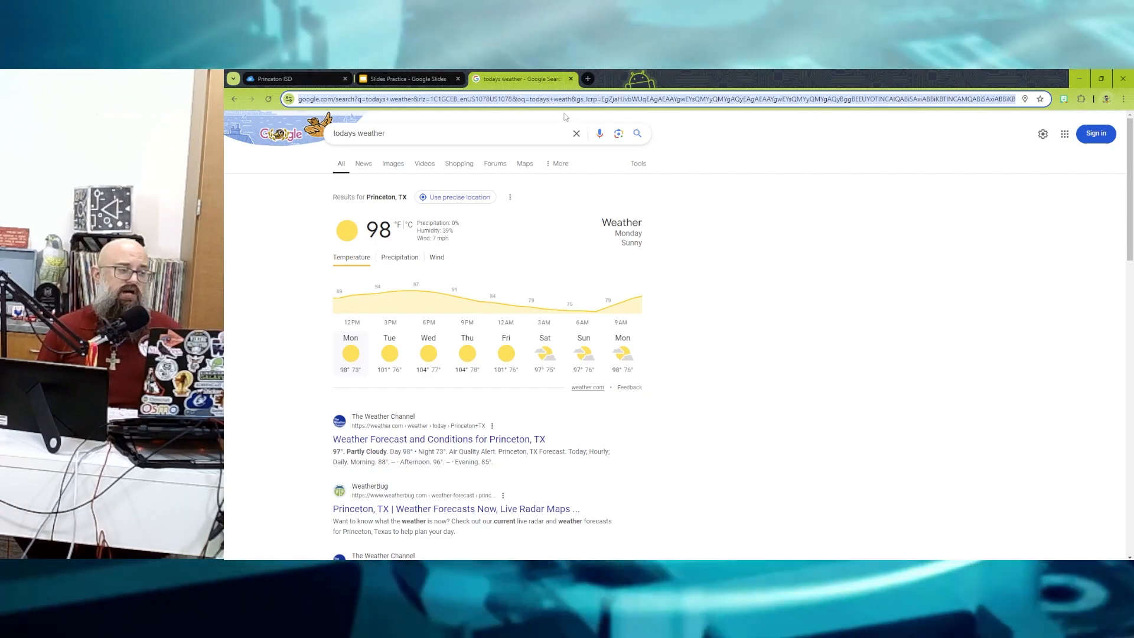
pyautogui.click(424, 77)
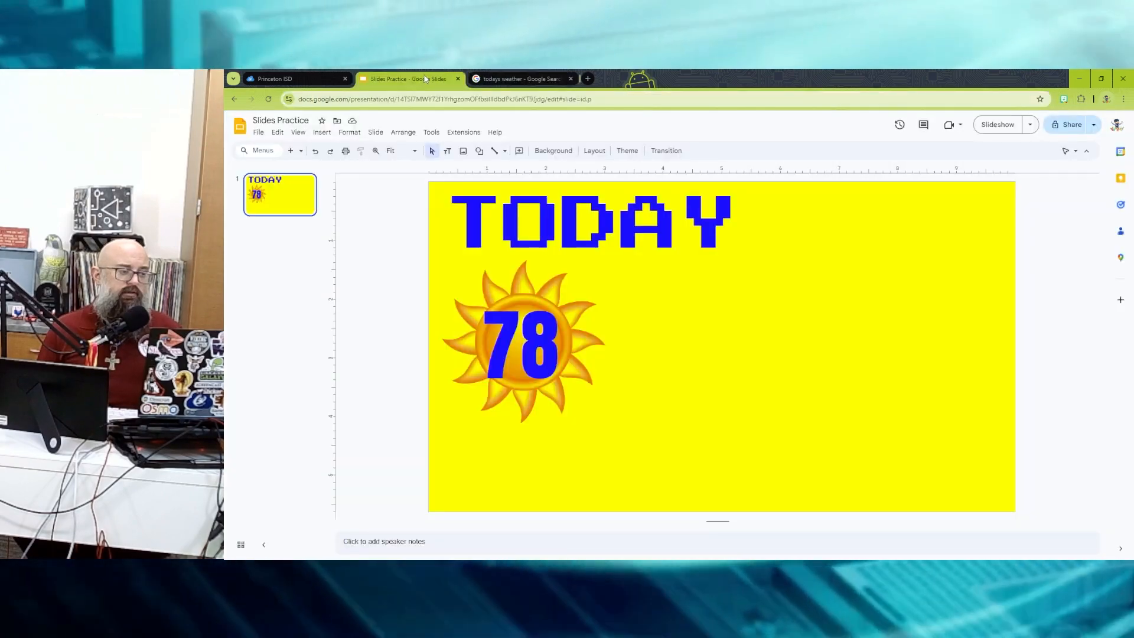
# Link the number "78" on the sun to the copied "todays weather" search address.
pyautogui.click(529, 330)
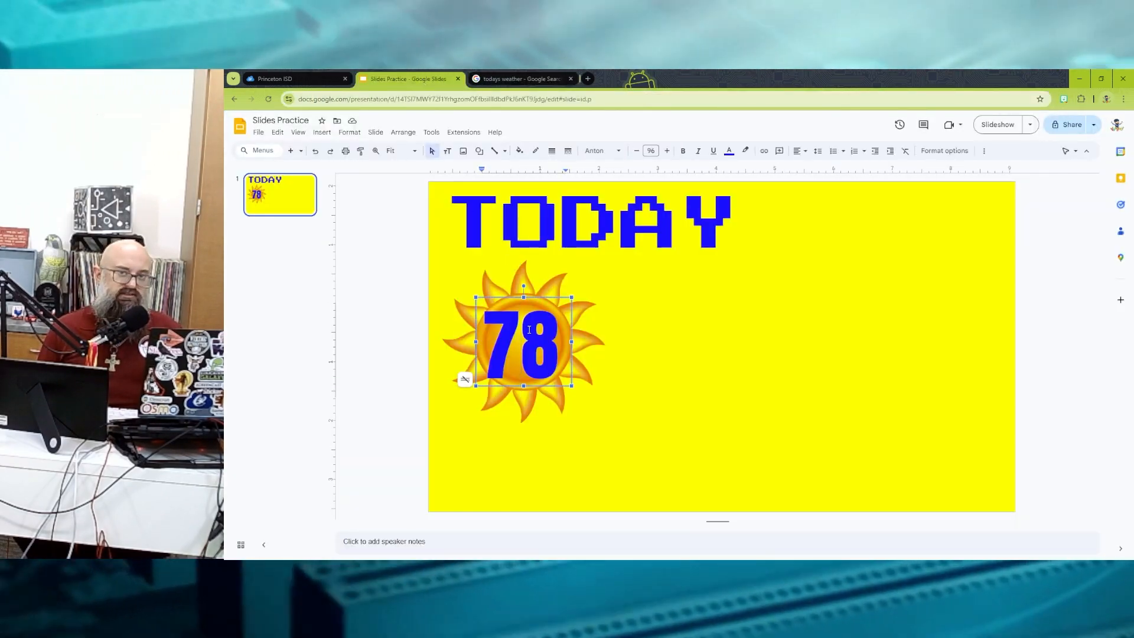
pyautogui.doubleClick(529, 330)
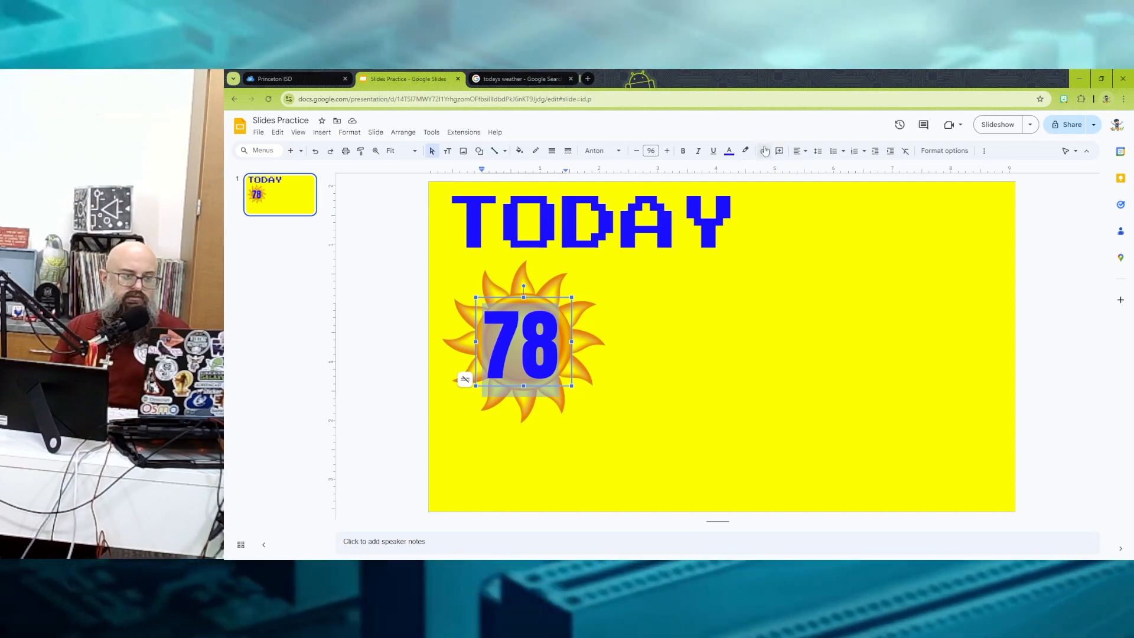
pyautogui.click(766, 152)
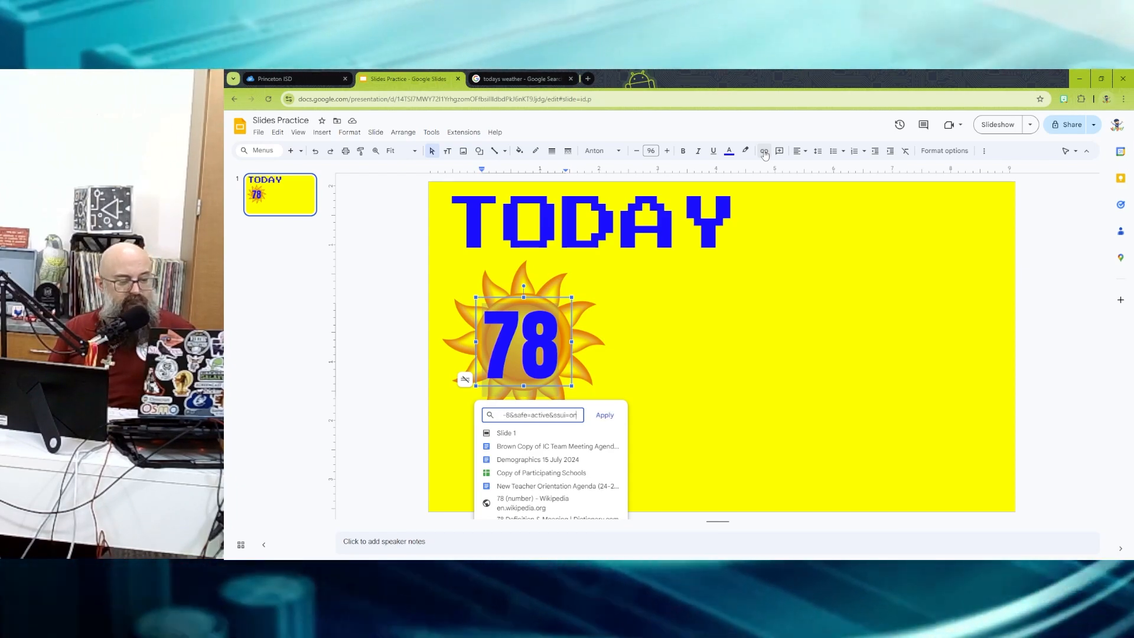
pyautogui.hotkey('ctrl', 'v')
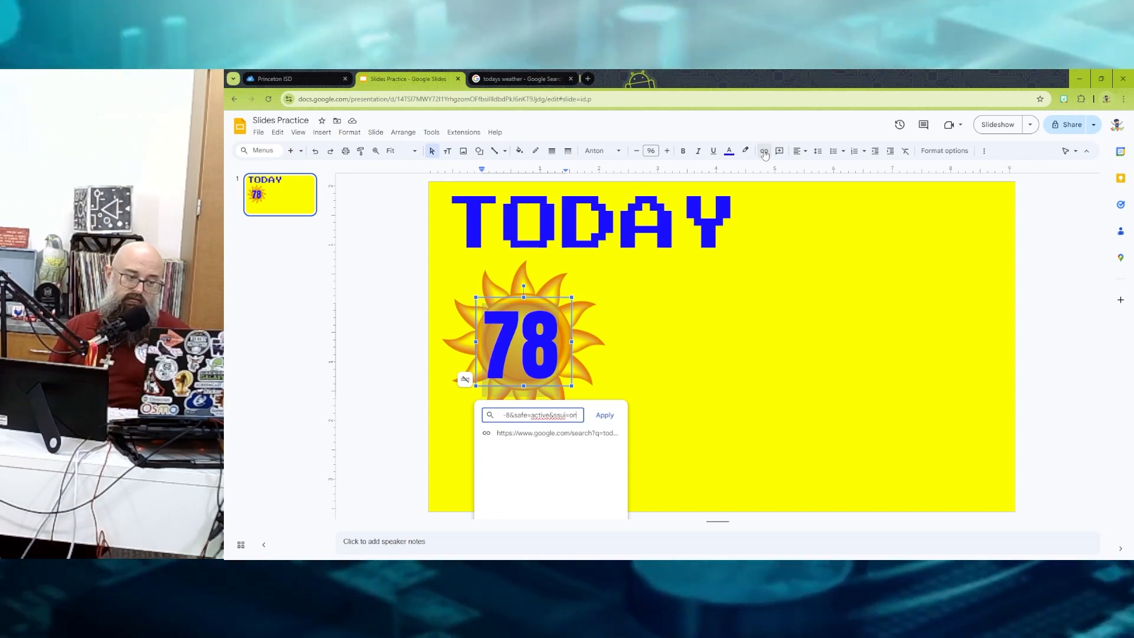
pyautogui.click(605, 415)
pyautogui.click(719, 399)
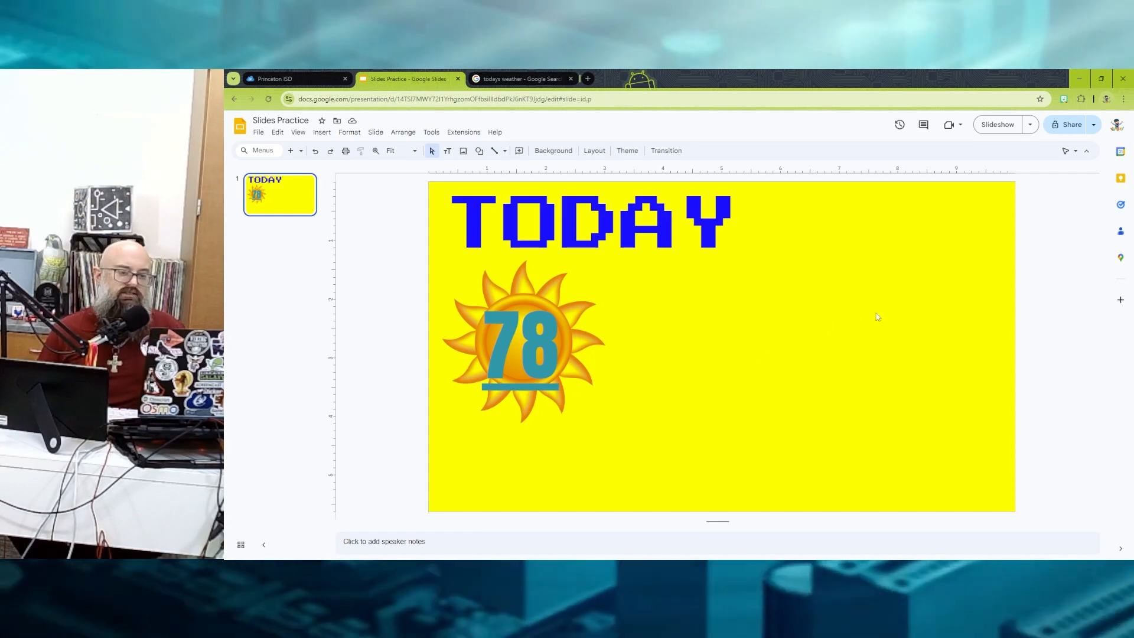
# Test the link on "78" in the slideshow, and close the weather results it opens.
pyautogui.click(997, 125)
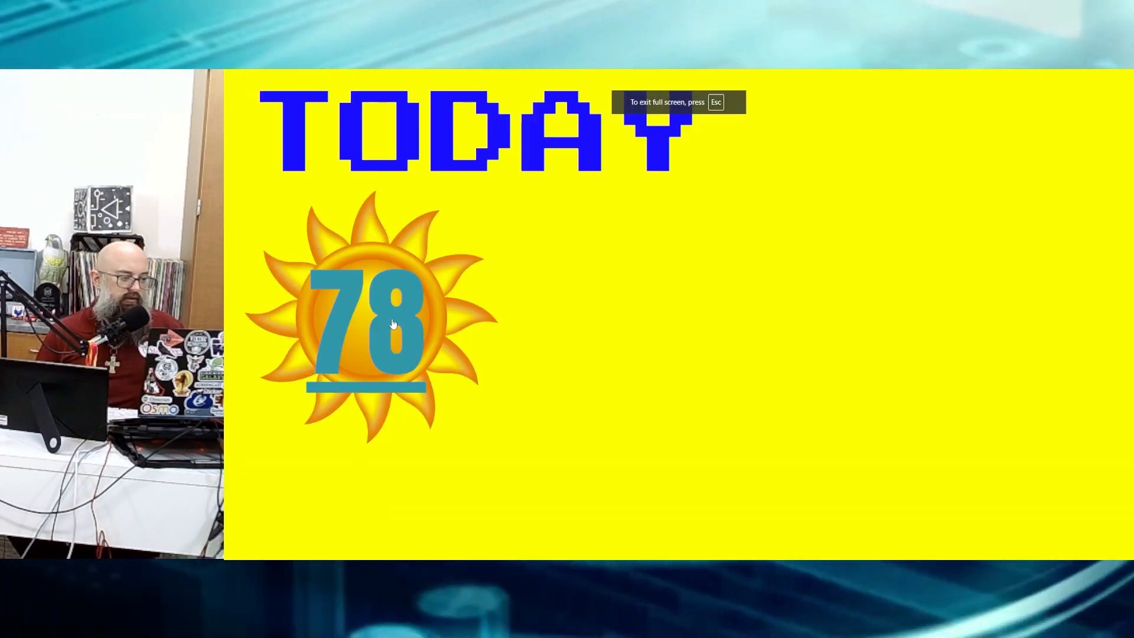
pyautogui.click(392, 324)
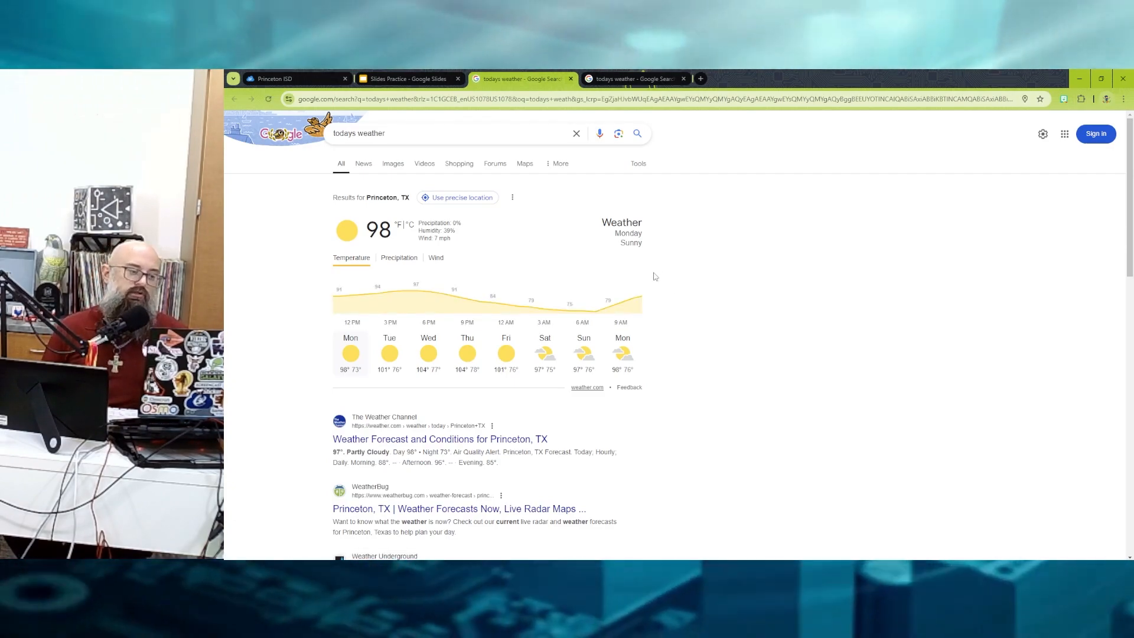
pyautogui.click(571, 79)
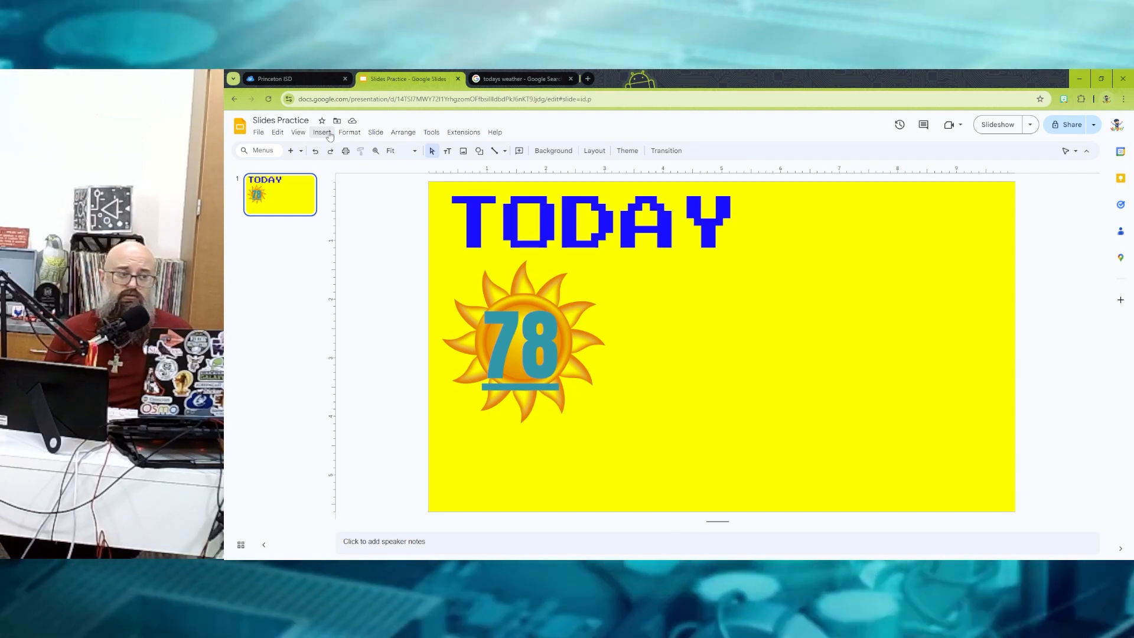
# Start inserting a video on the slide and search YouTube for "sunny weather".
pyautogui.click(329, 136)
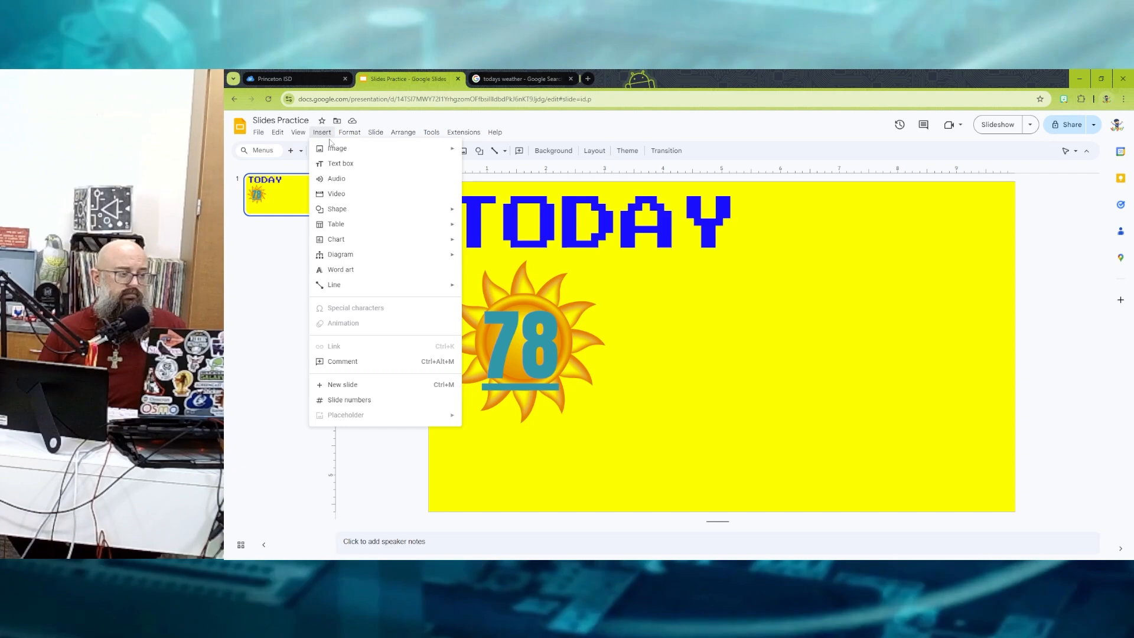
pyautogui.click(332, 195)
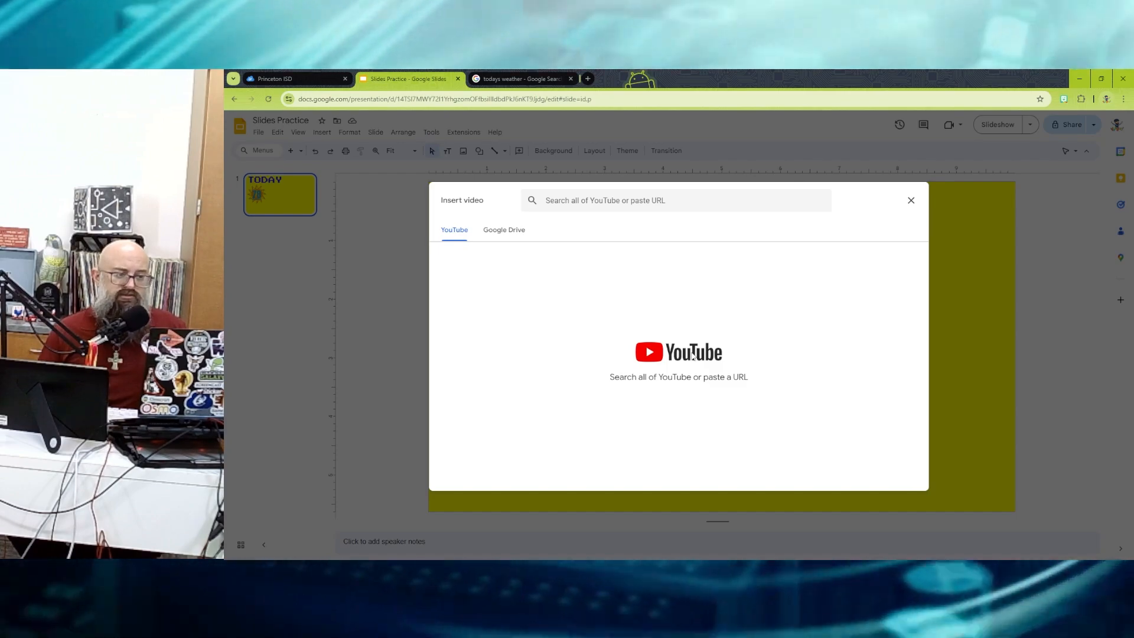
pyautogui.click(590, 201)
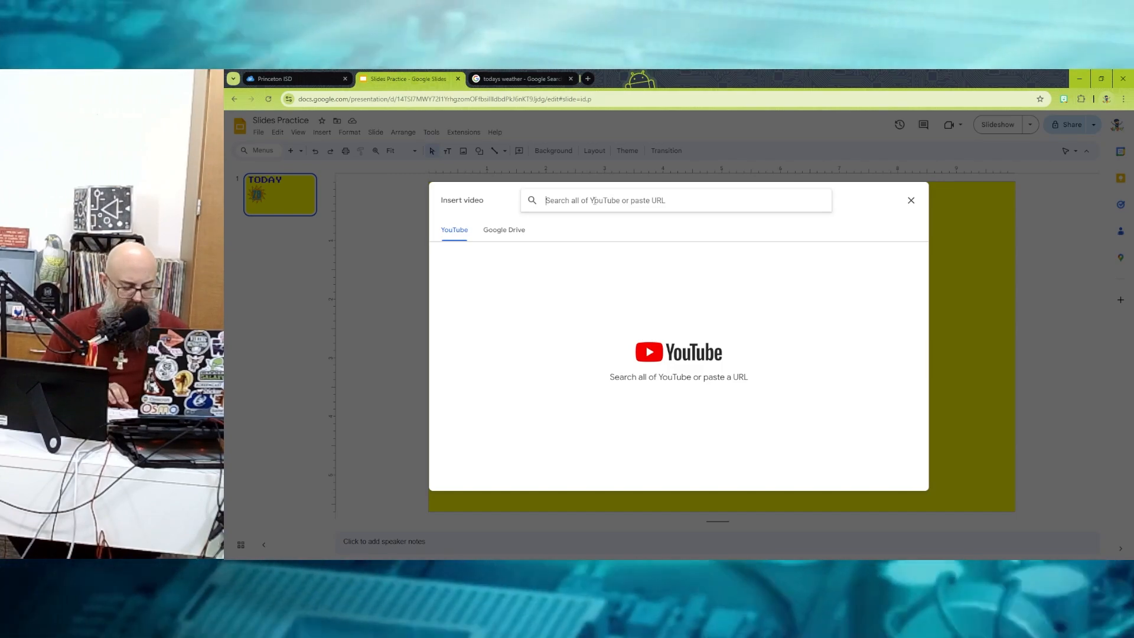
pyautogui.write('sunny ')
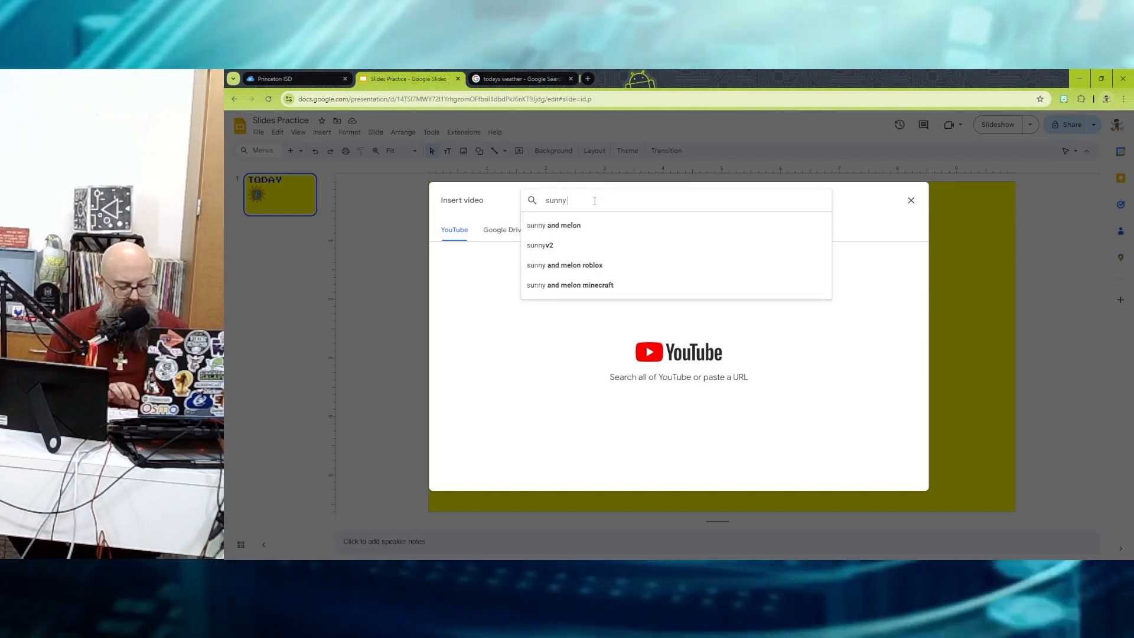
pyautogui.write('weather')
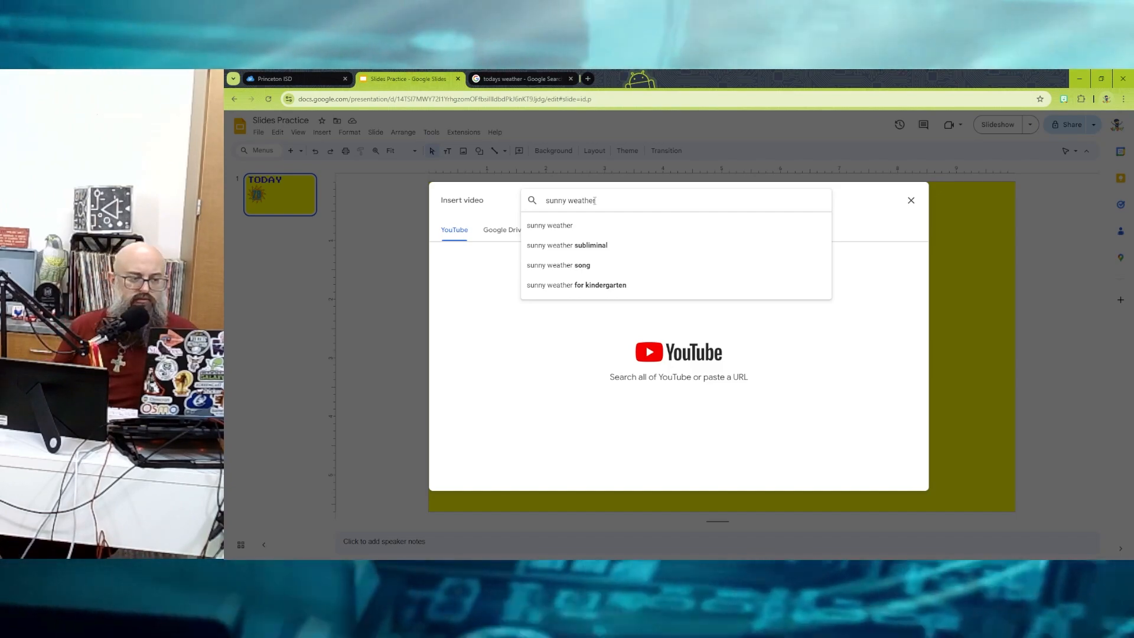
pyautogui.press('Return')
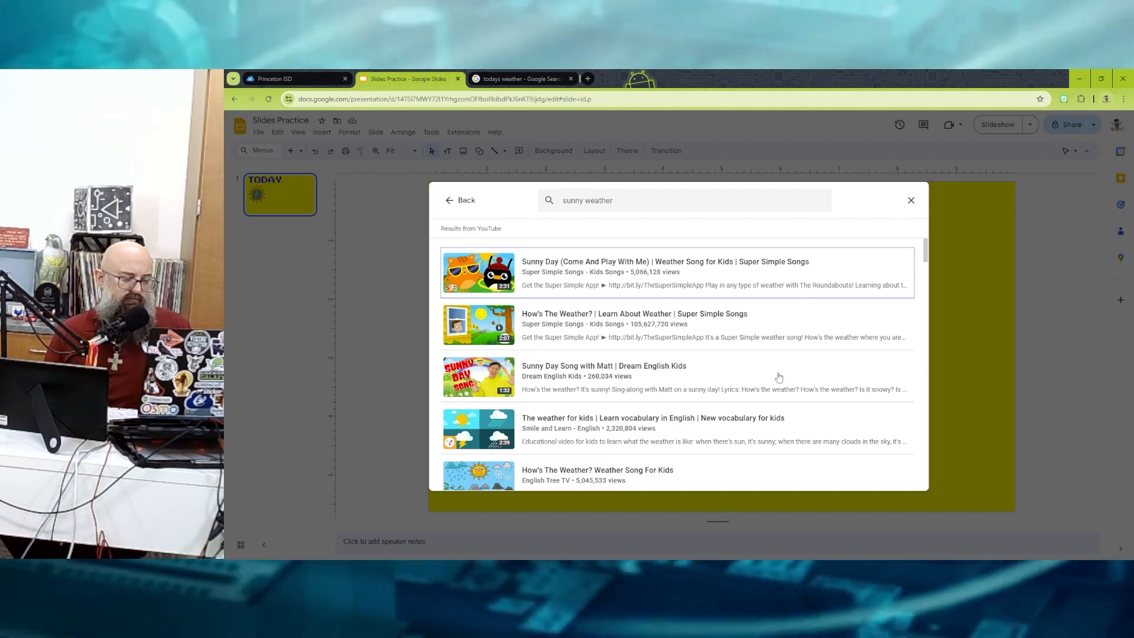
# Insert the "Sunny Day Song" video by Dream English Kids from the search results and pause its playback preview.
pyautogui.scroll(-1, 779, 377)
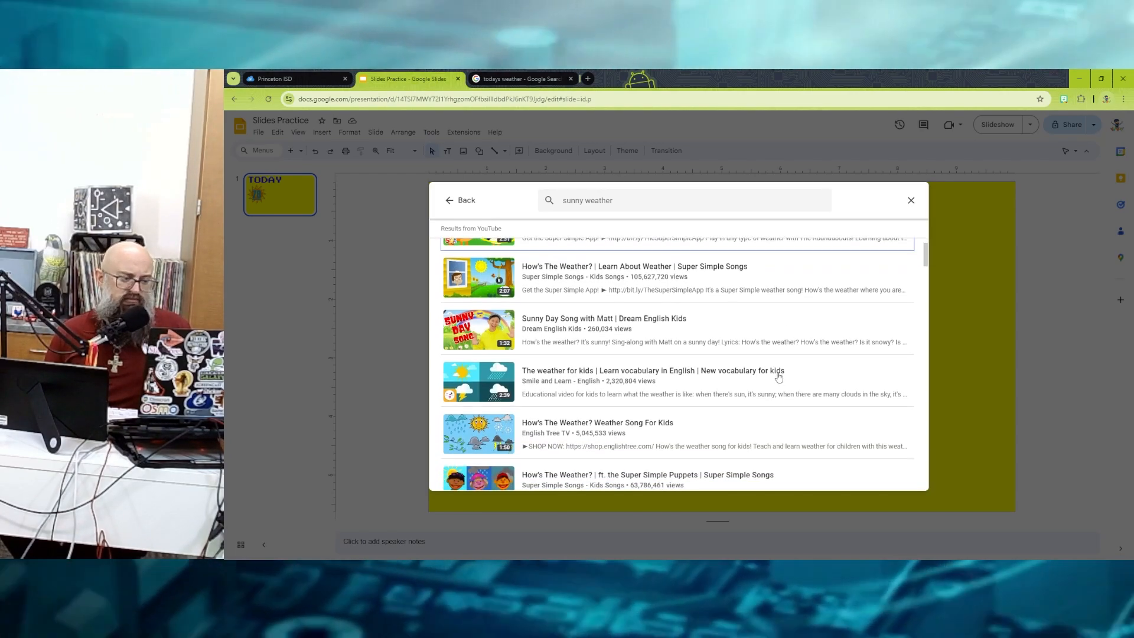
pyautogui.scroll(-1, 779, 377)
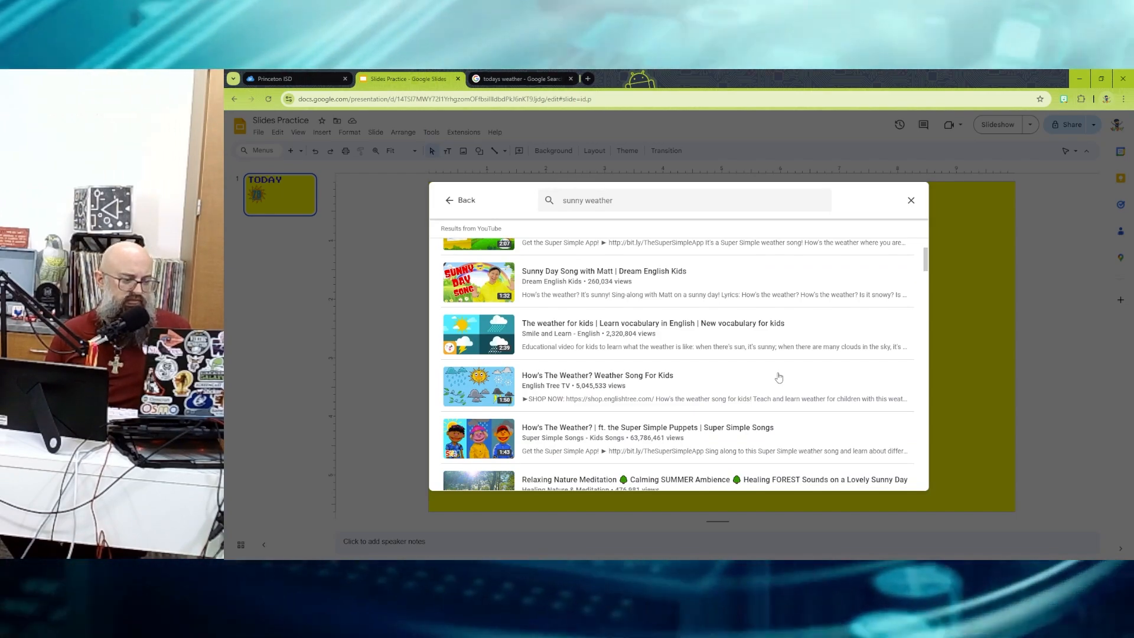
pyautogui.scroll(1, 779, 377)
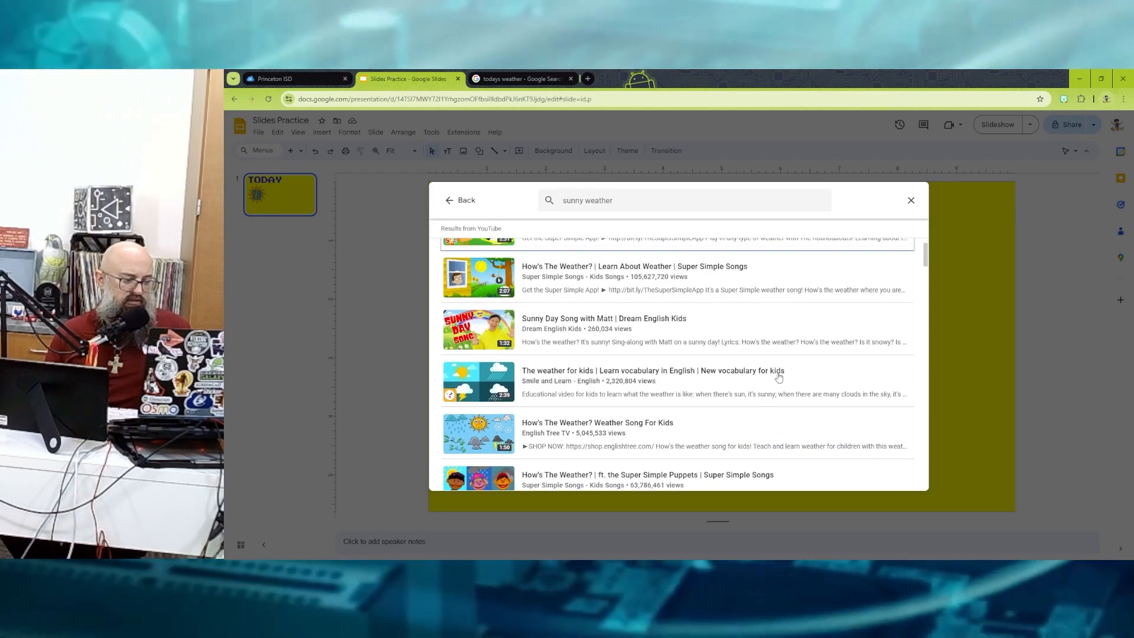
pyautogui.scroll(1, 779, 377)
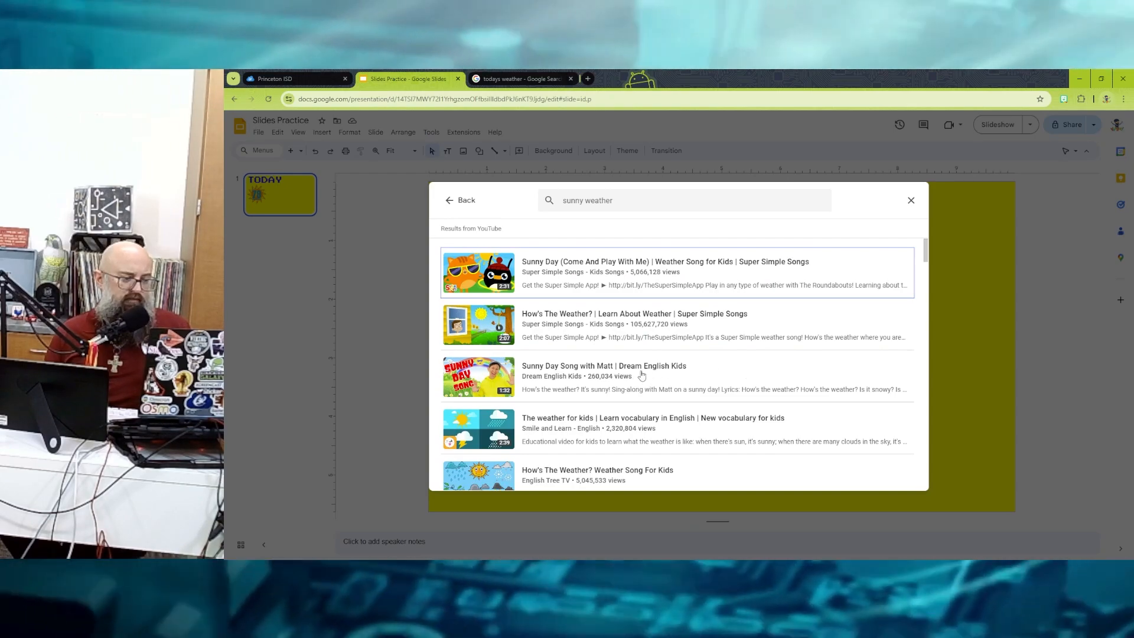
pyautogui.click(594, 376)
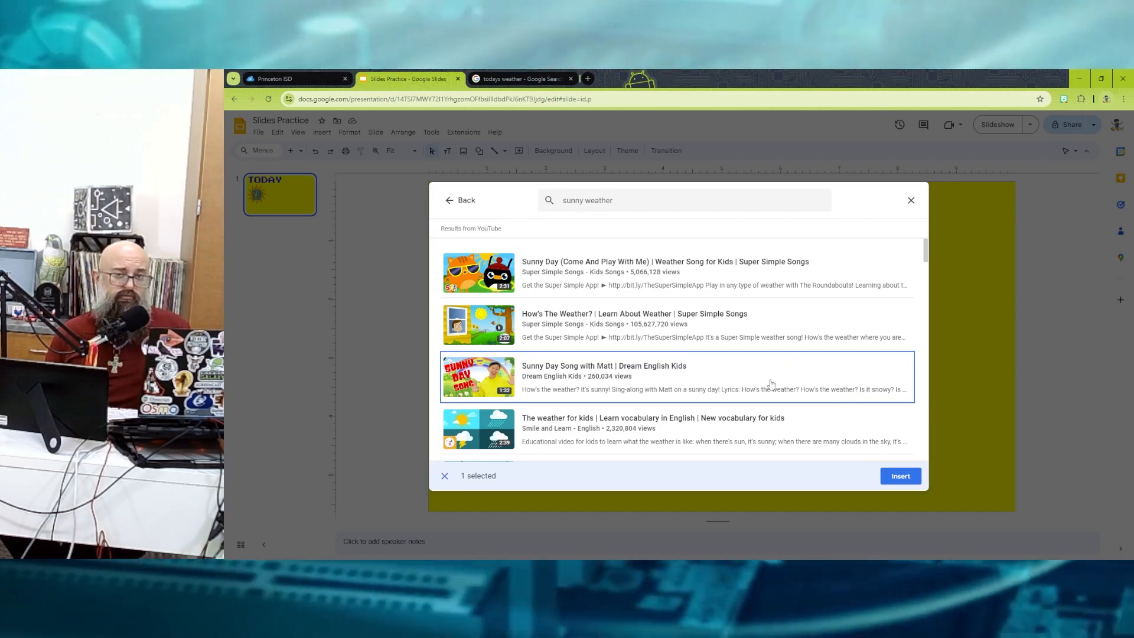
pyautogui.click(914, 479)
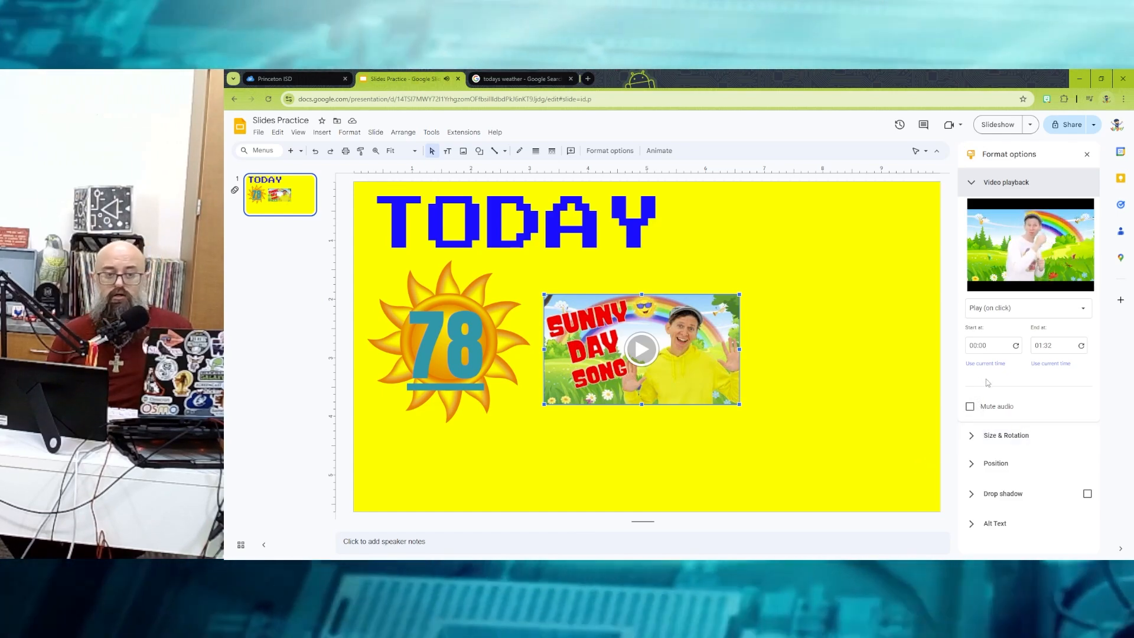
pyautogui.moveTo(1024, 251)
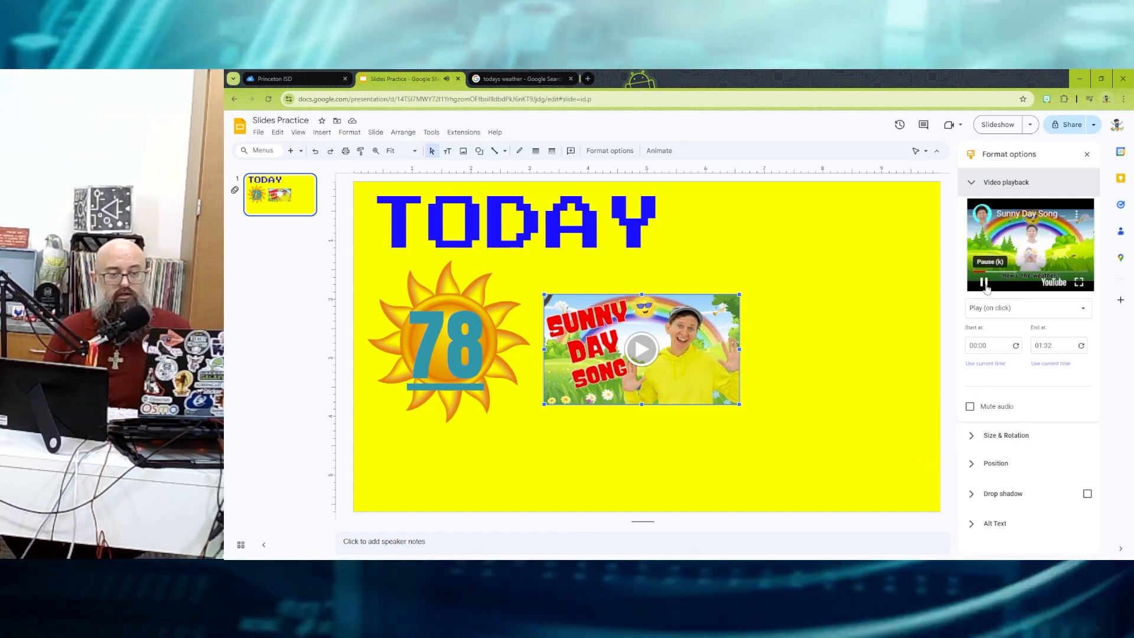
pyautogui.click(984, 283)
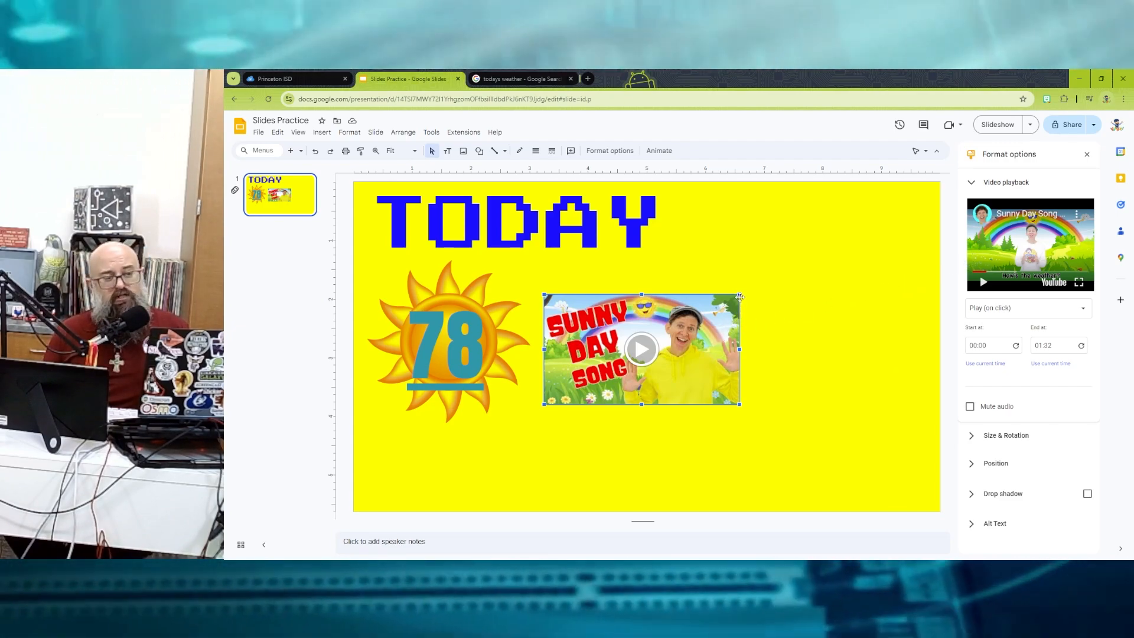
# Enlarge the video to slightly over half the slide's width and position it beside the sun, below the "TODAY" heading.
pyautogui.moveTo(742, 292); pyautogui.dragTo(794, 270)
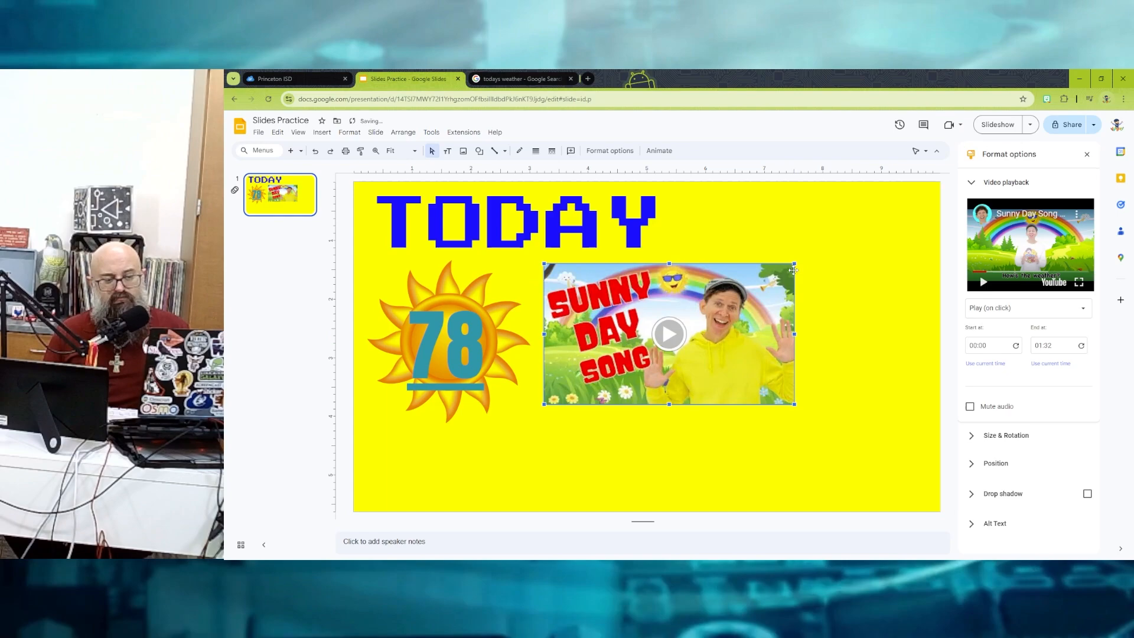
pyautogui.moveTo(794, 406); pyautogui.dragTo(877, 452)
pyautogui.moveTo(777, 393); pyautogui.dragTo(777, 393)
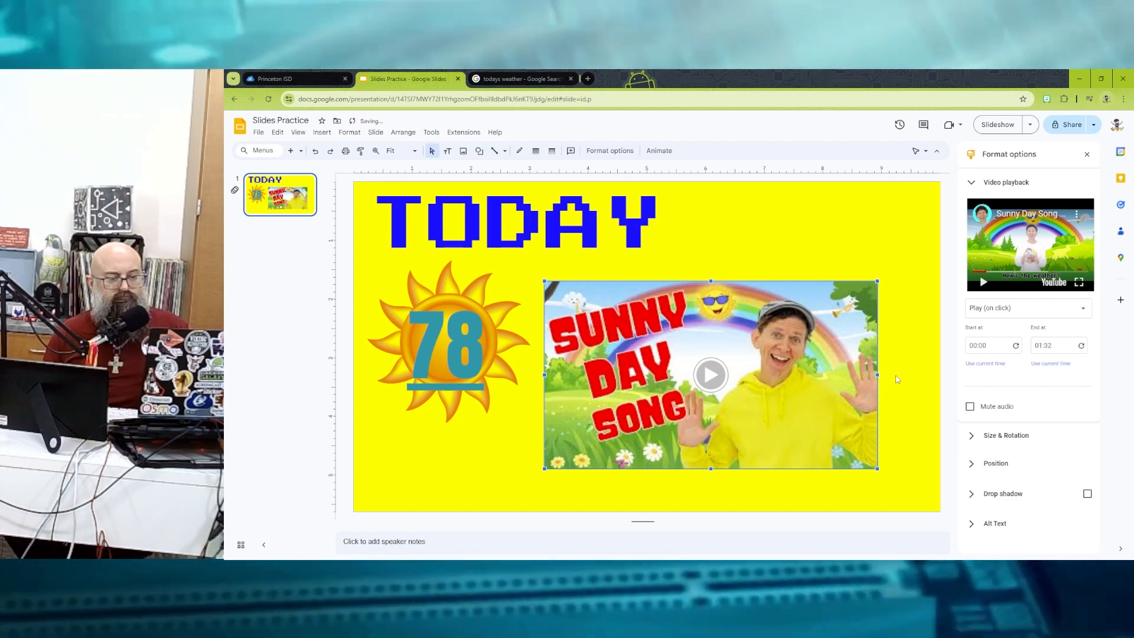
pyautogui.moveTo(823, 377); pyautogui.dragTo(829, 381)
pyautogui.click(904, 383)
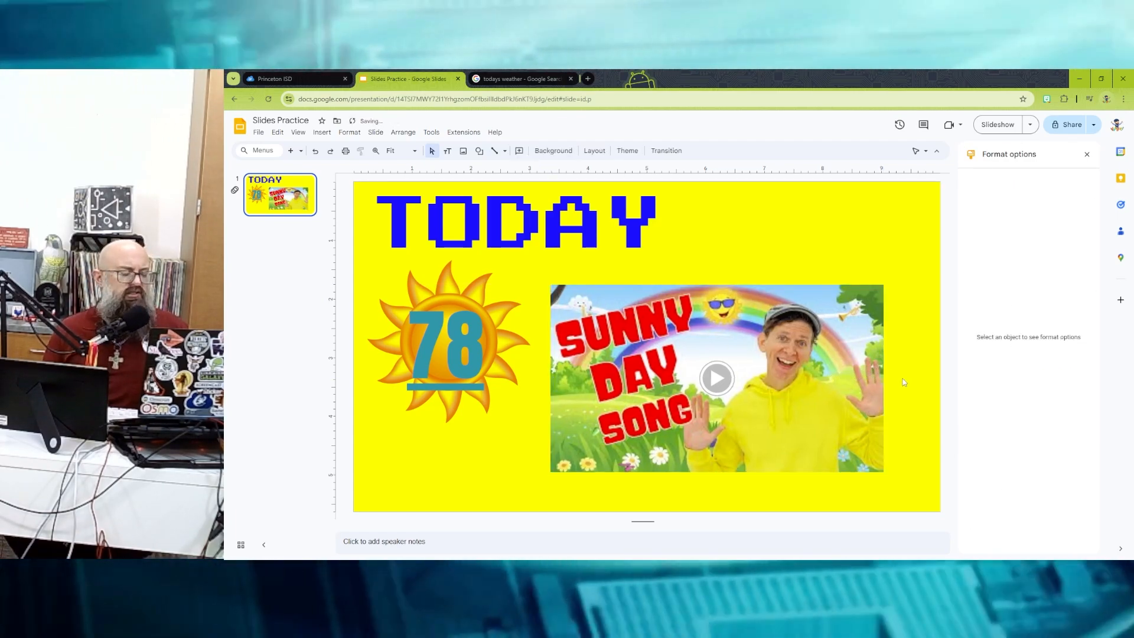